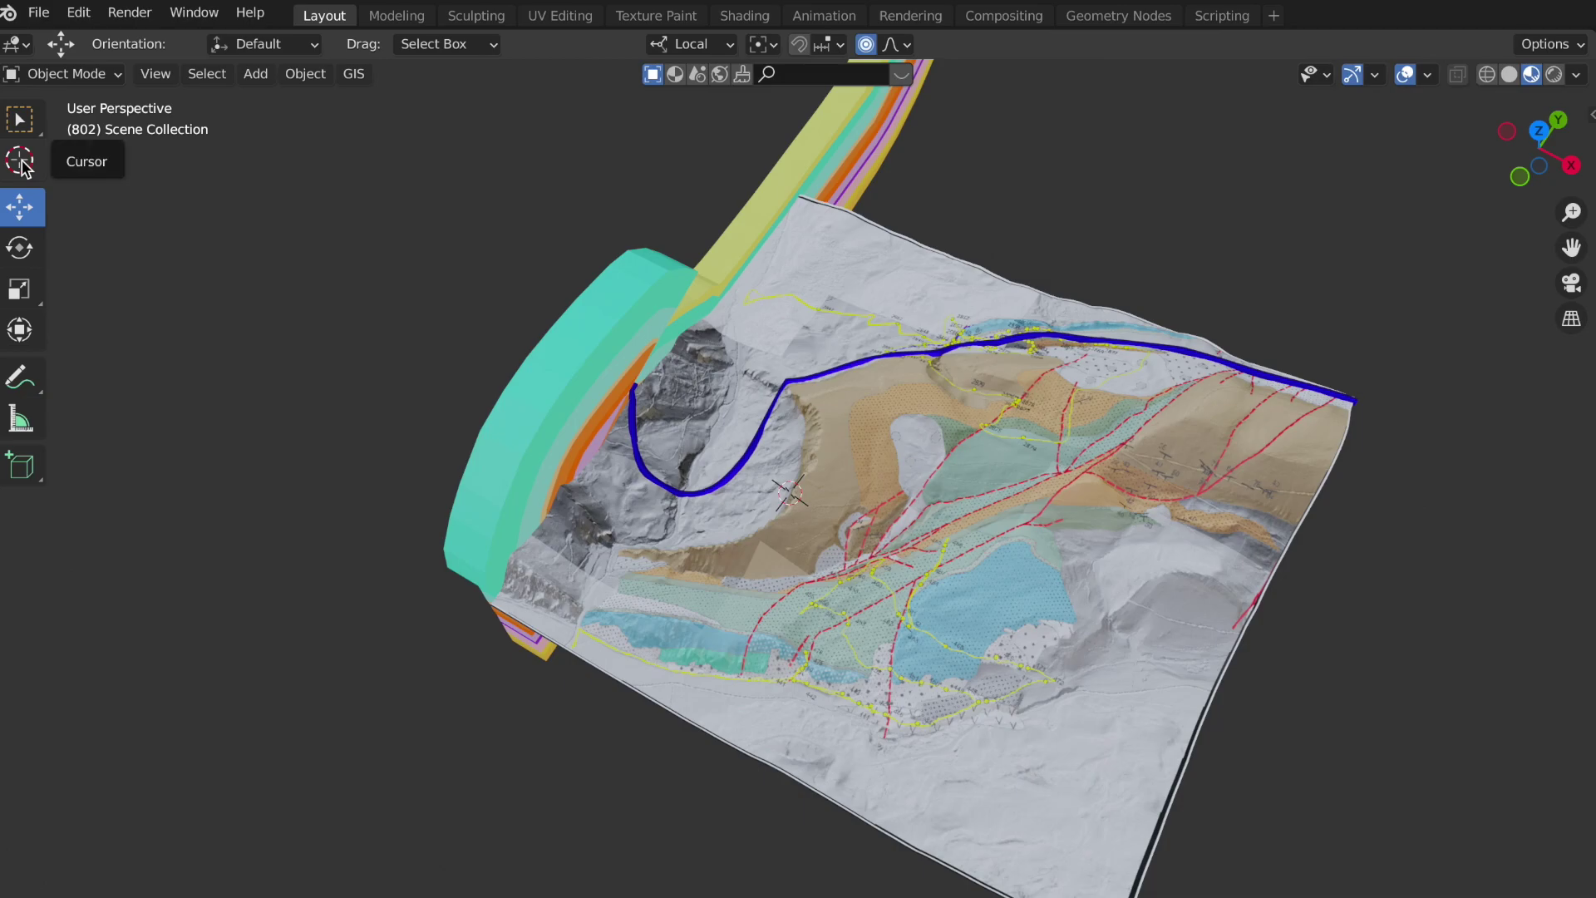
# - Place the 3D cursor at the western end of the blue fault line and add a mesh plane there
pyautogui.click(20, 160)
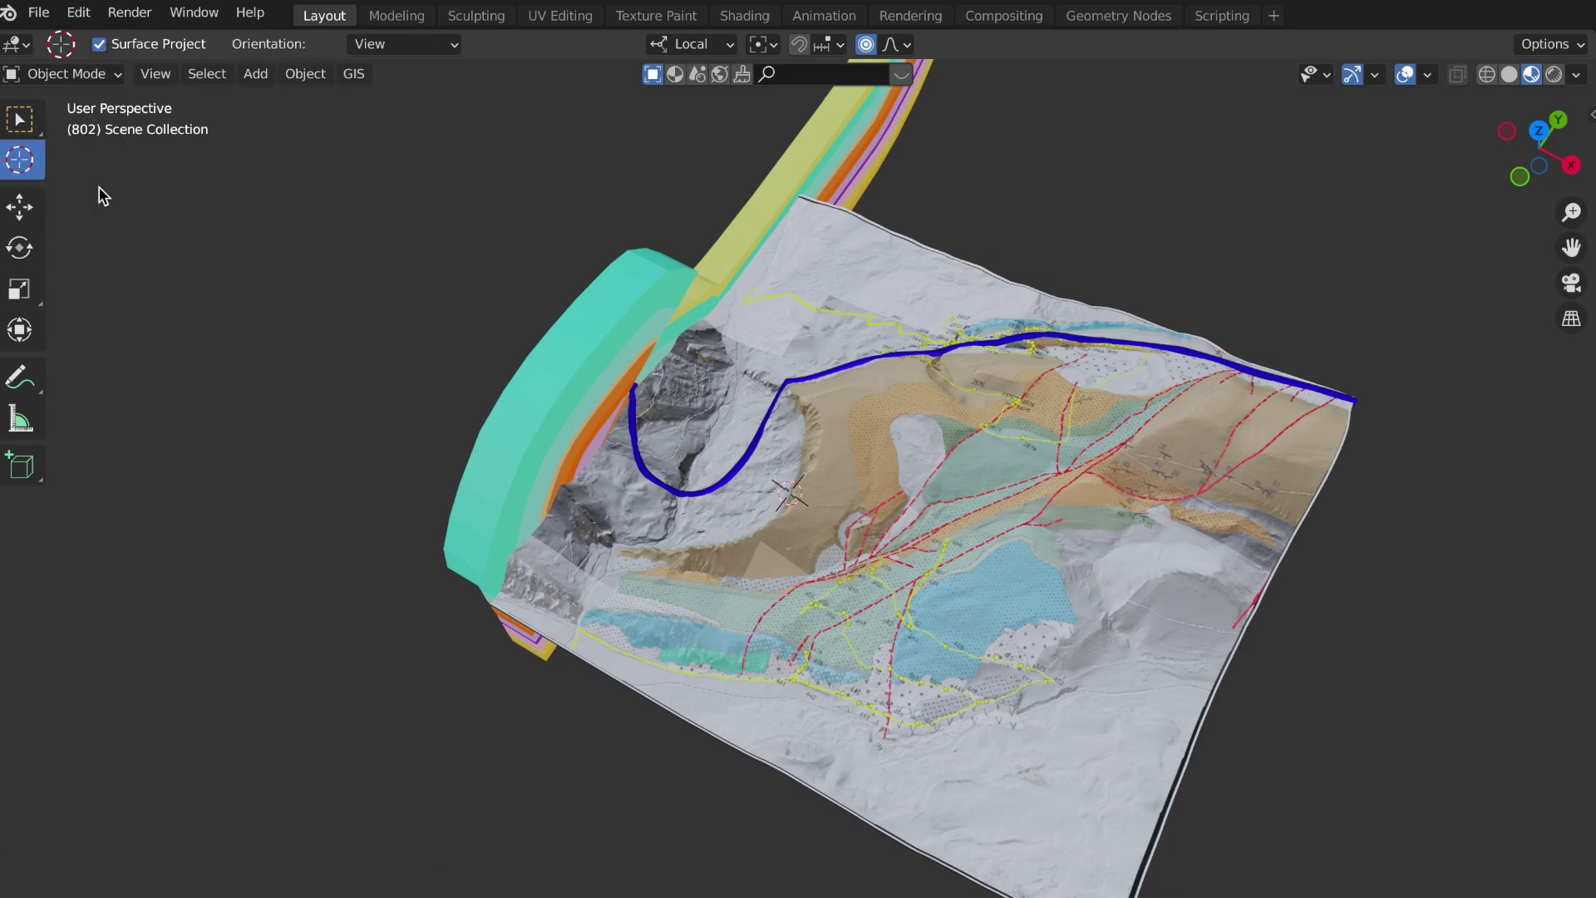
pyautogui.click(635, 386)
pyautogui.click(256, 74)
pyautogui.moveTo(332, 100)
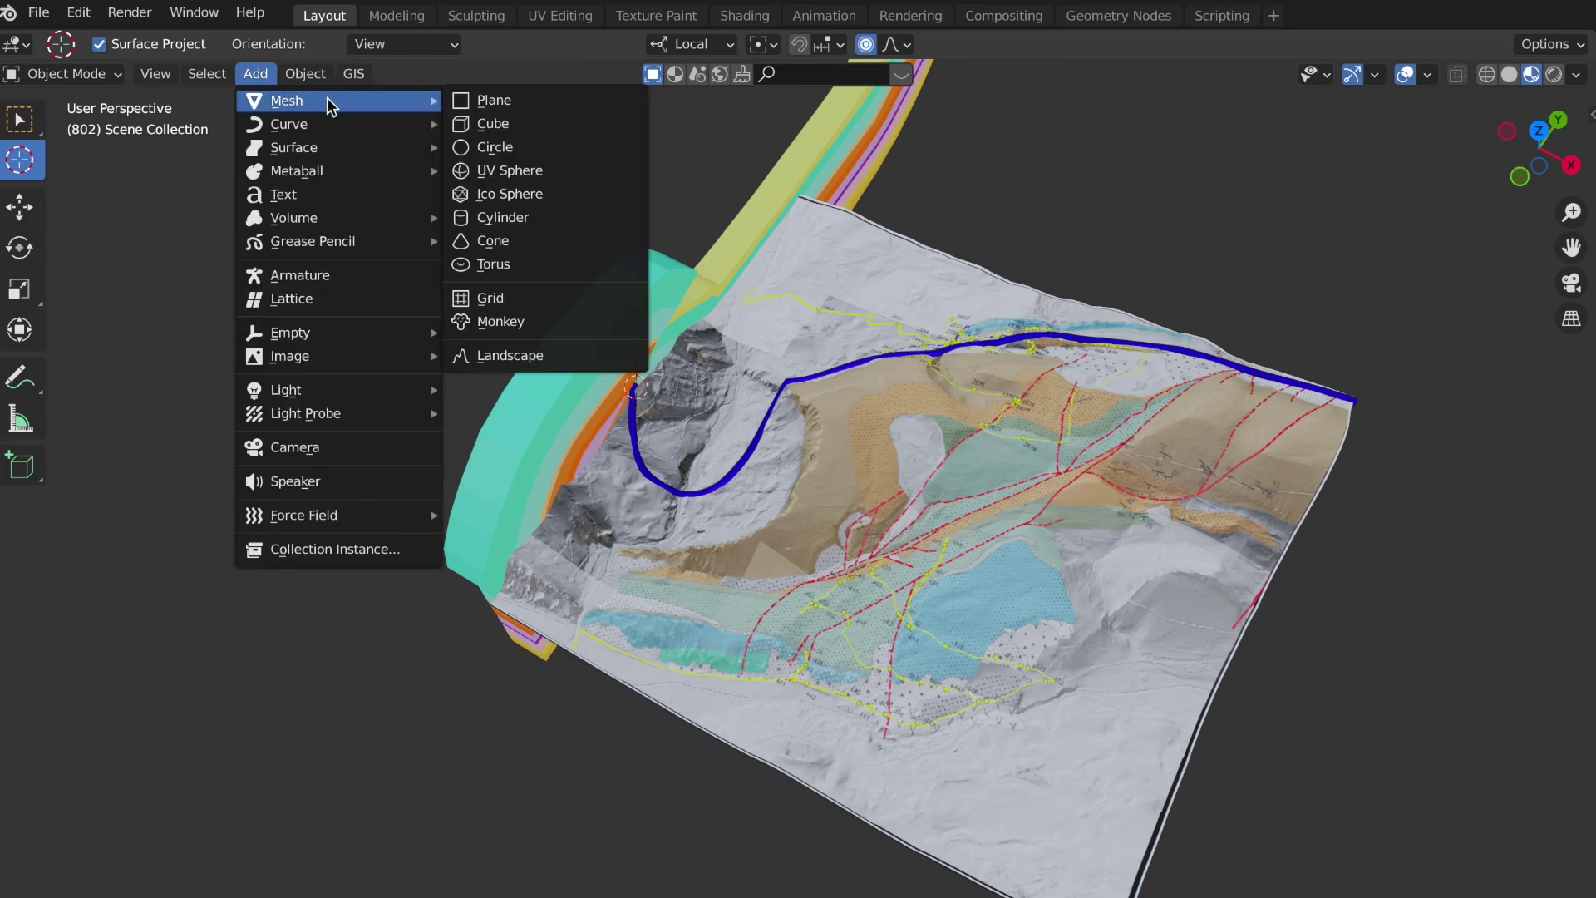
pyautogui.click(494, 101)
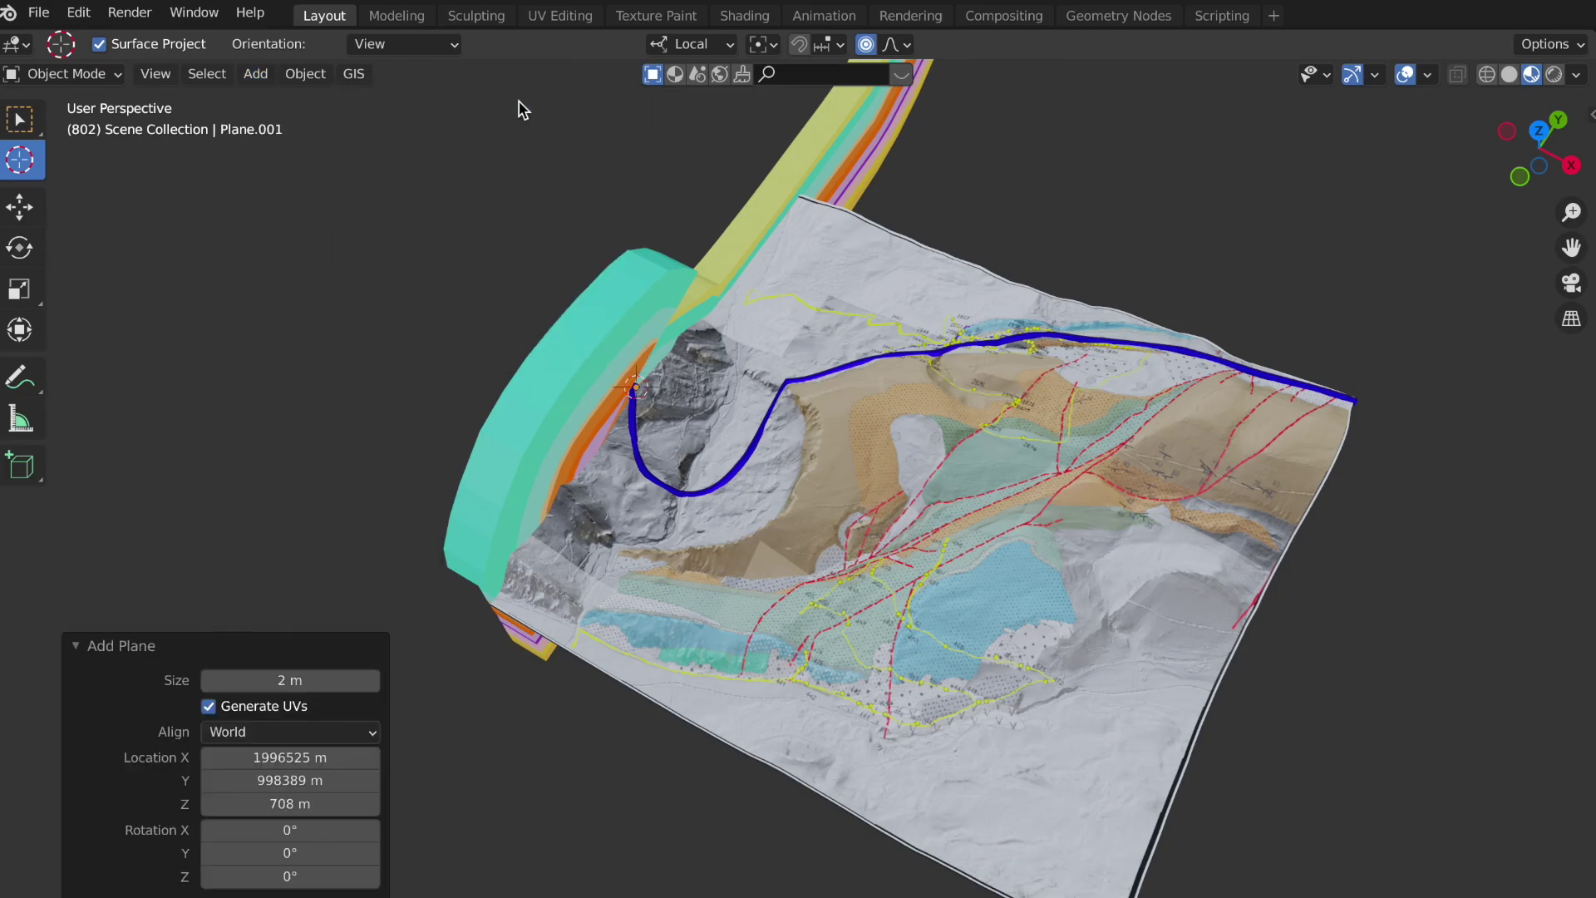
# - Scale the new plane by a factor of 1000
pyautogui.write('s100')
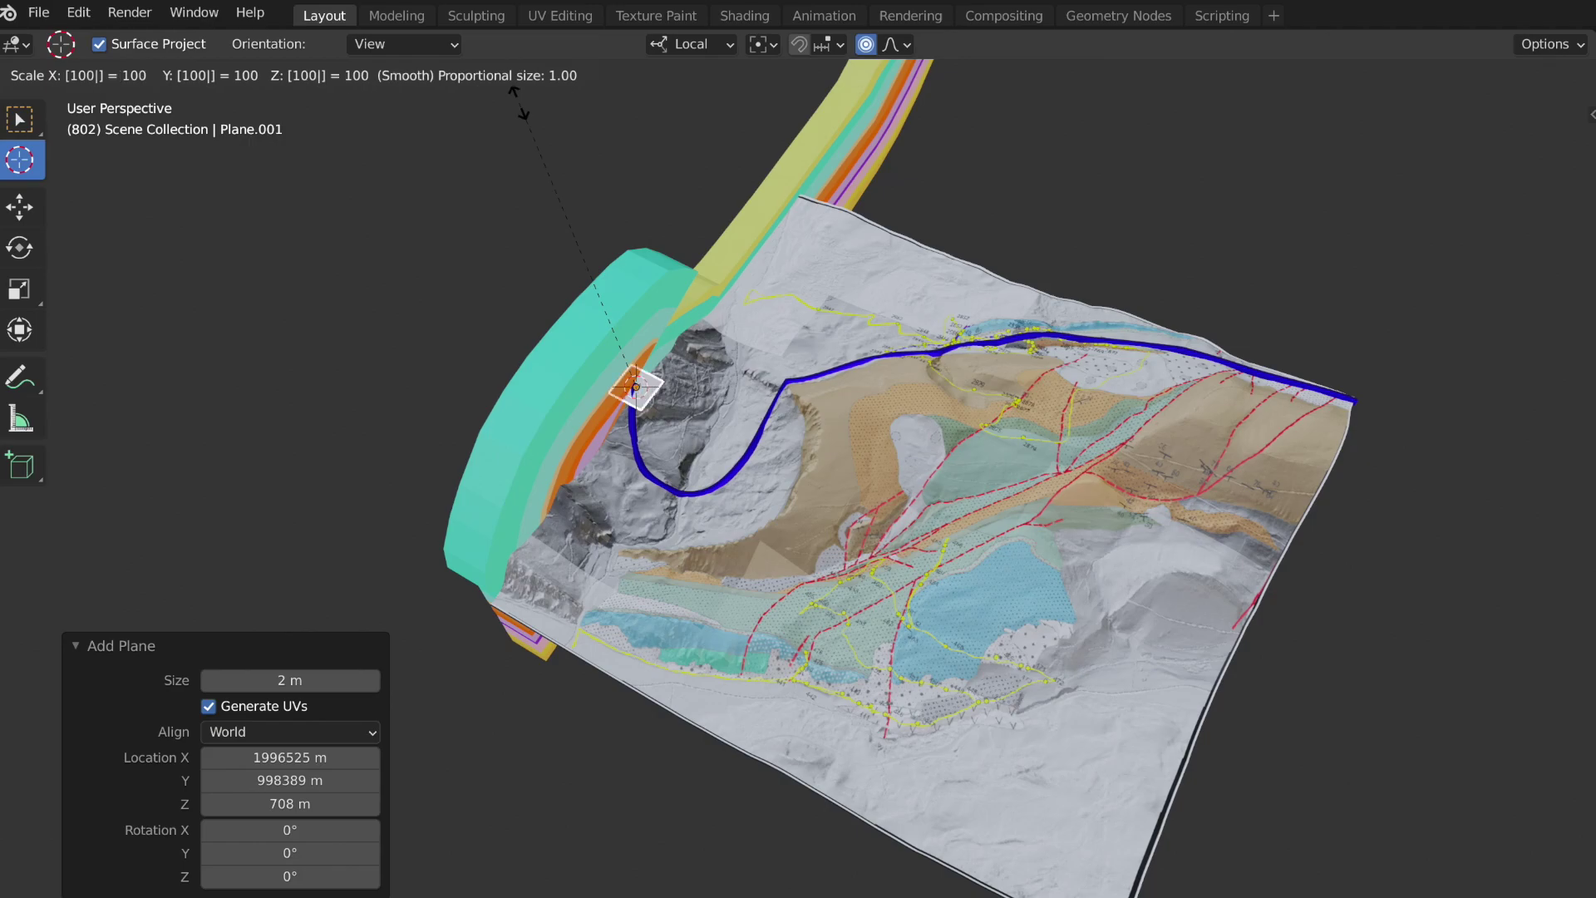
pyautogui.write('0')
pyautogui.press('Return')
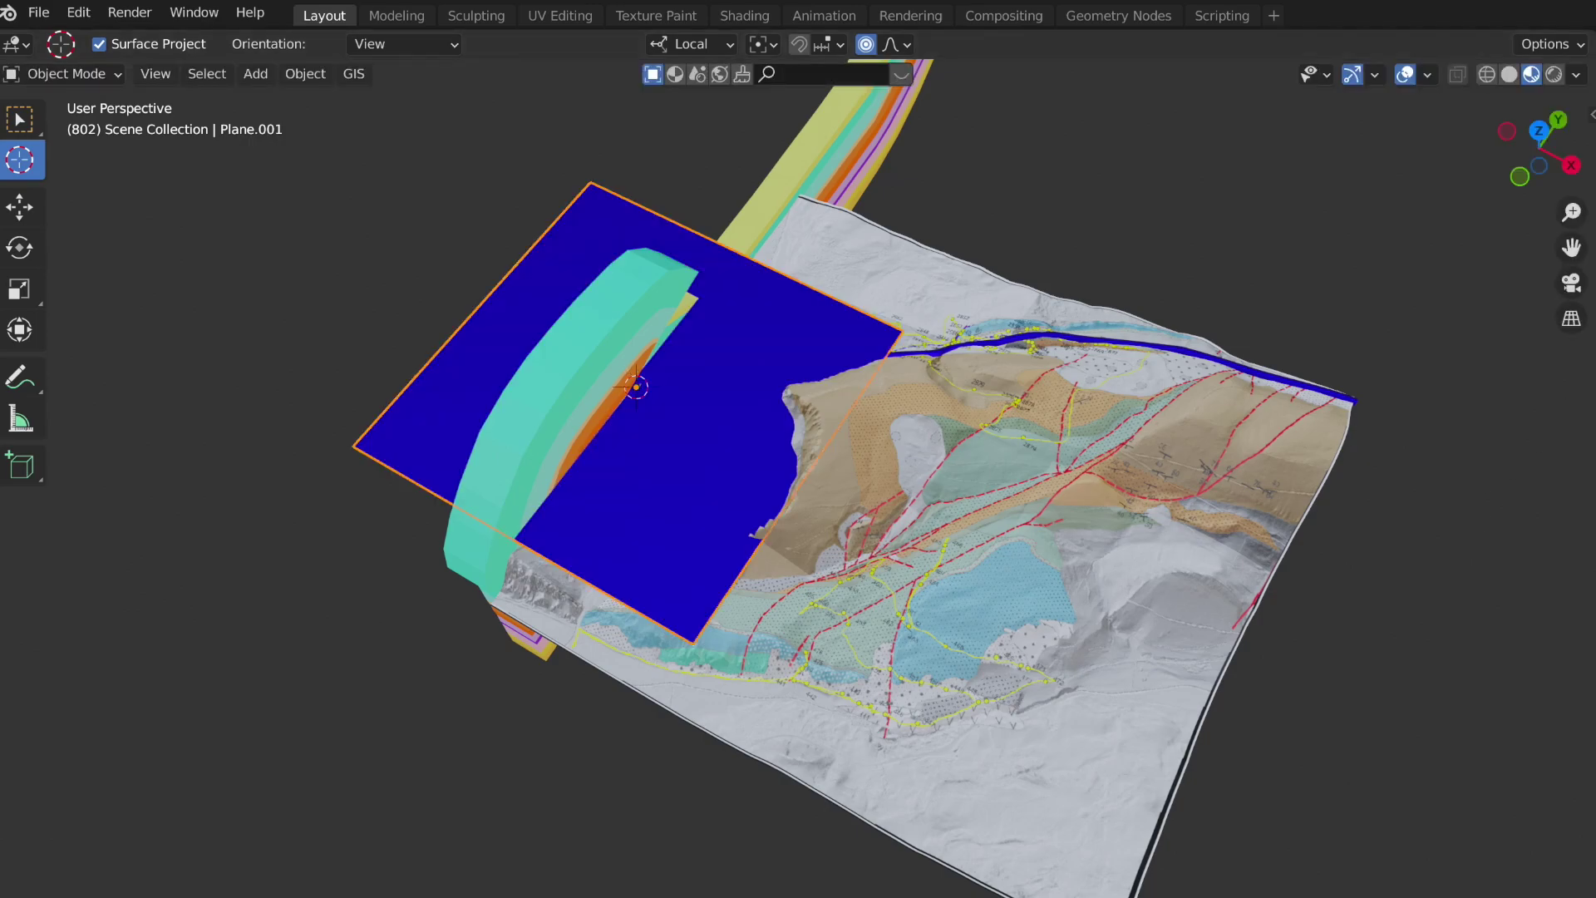
# - Rotate the plane slightly, about -0.6° in the view's plane, to align it with the underlying geological map
pyautogui.hscroll(-8, 1439, 665)
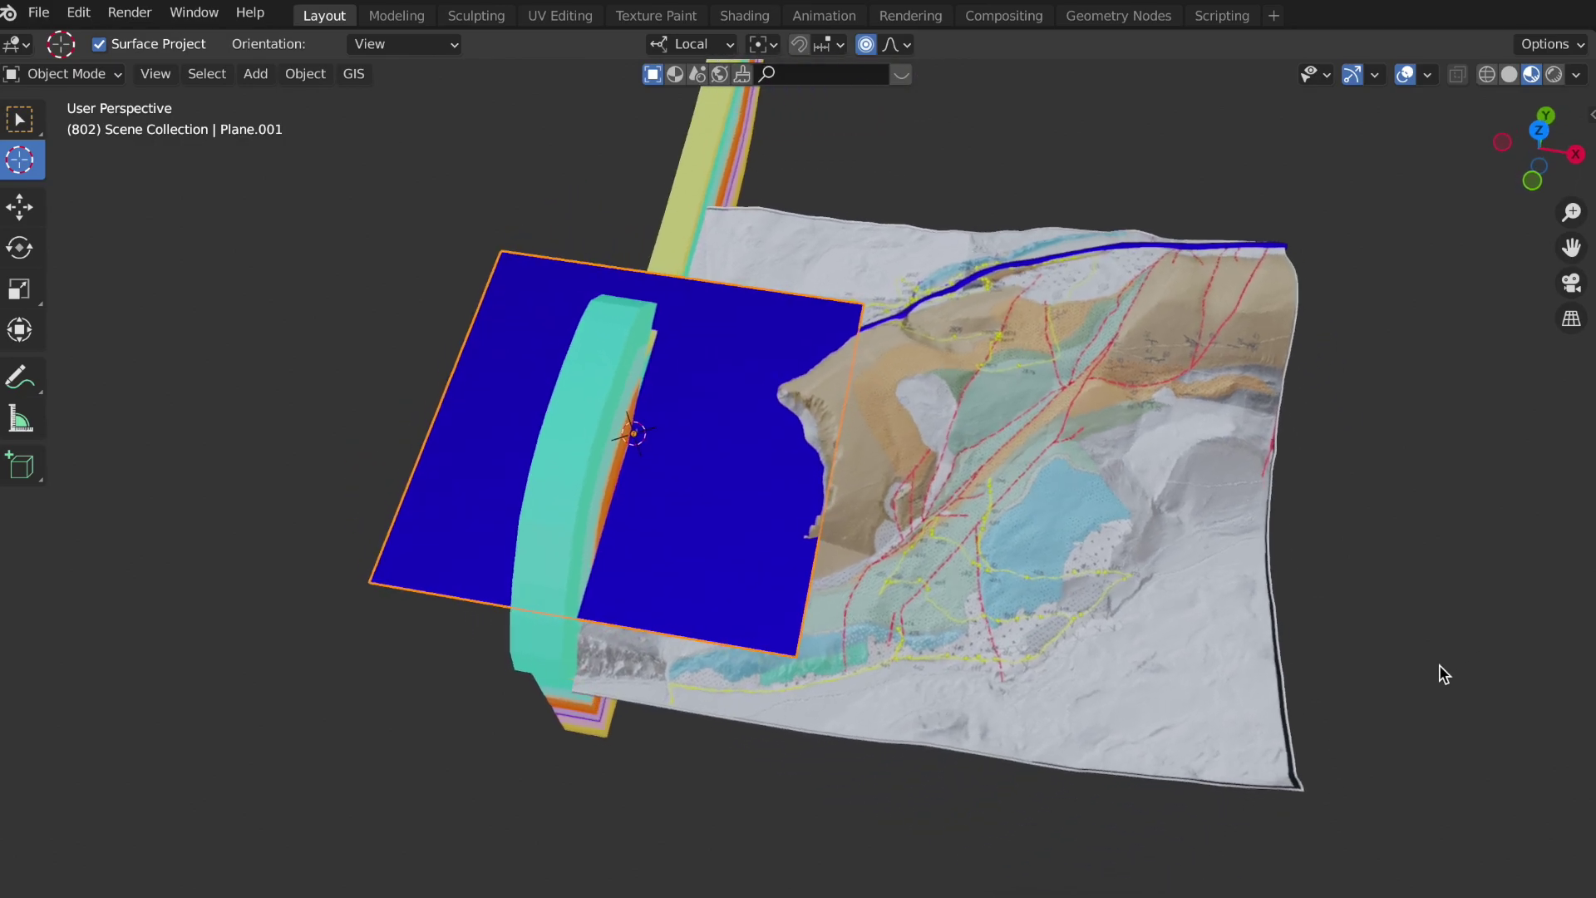
pyautogui.moveTo(1439, 665); pyautogui.dragTo(1439, 665, button='middle')
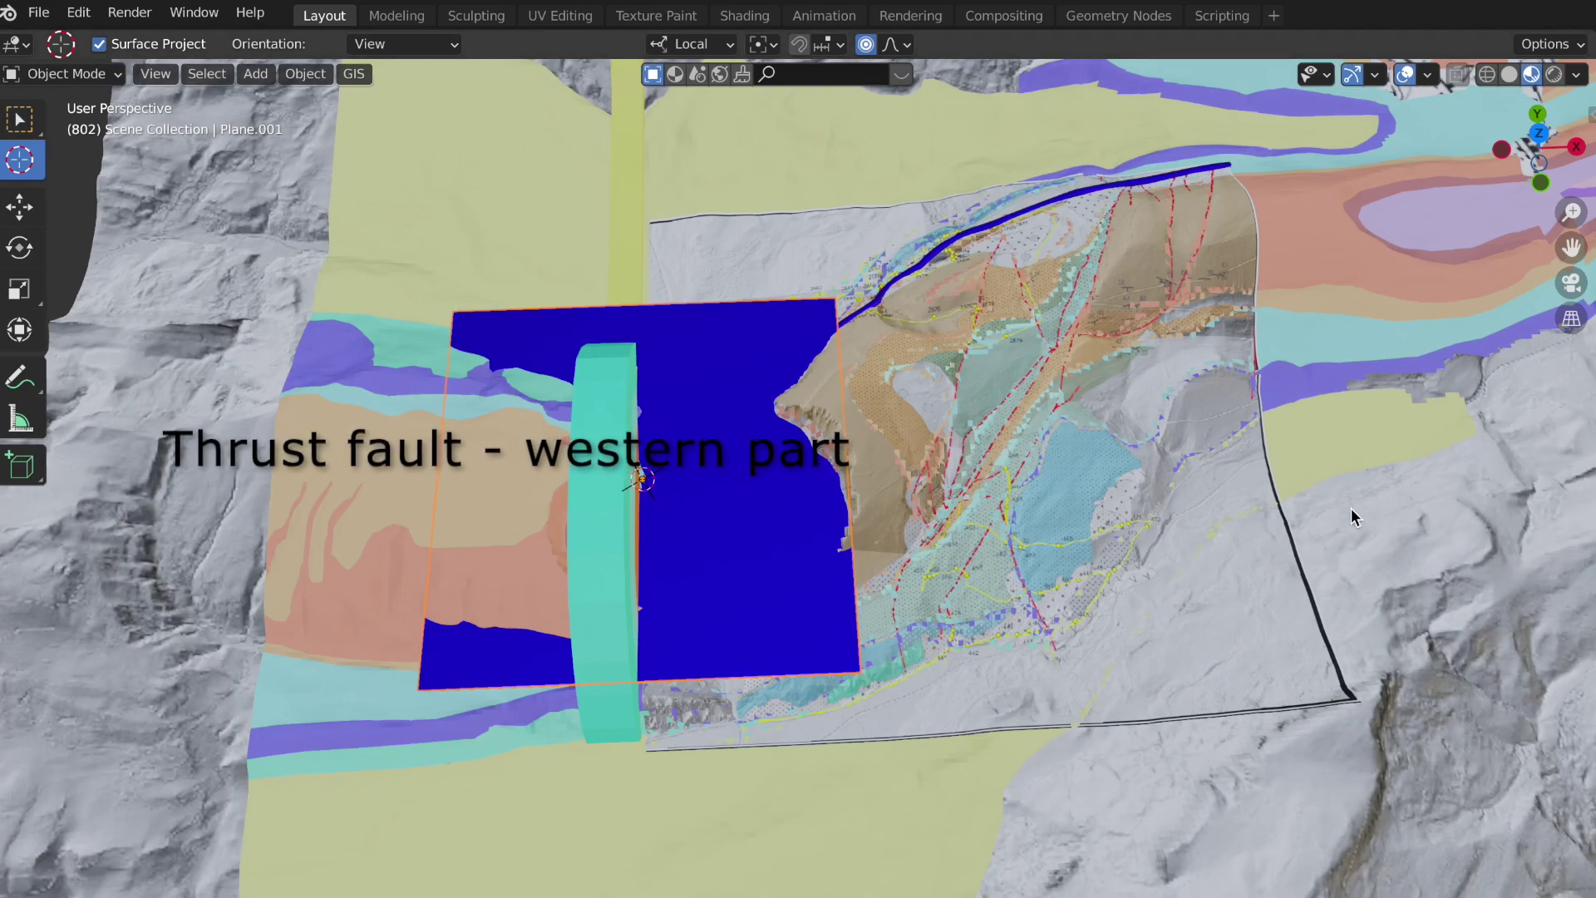
pyautogui.moveTo(1170, 655); pyautogui.dragTo(1170, 664, button='middle')
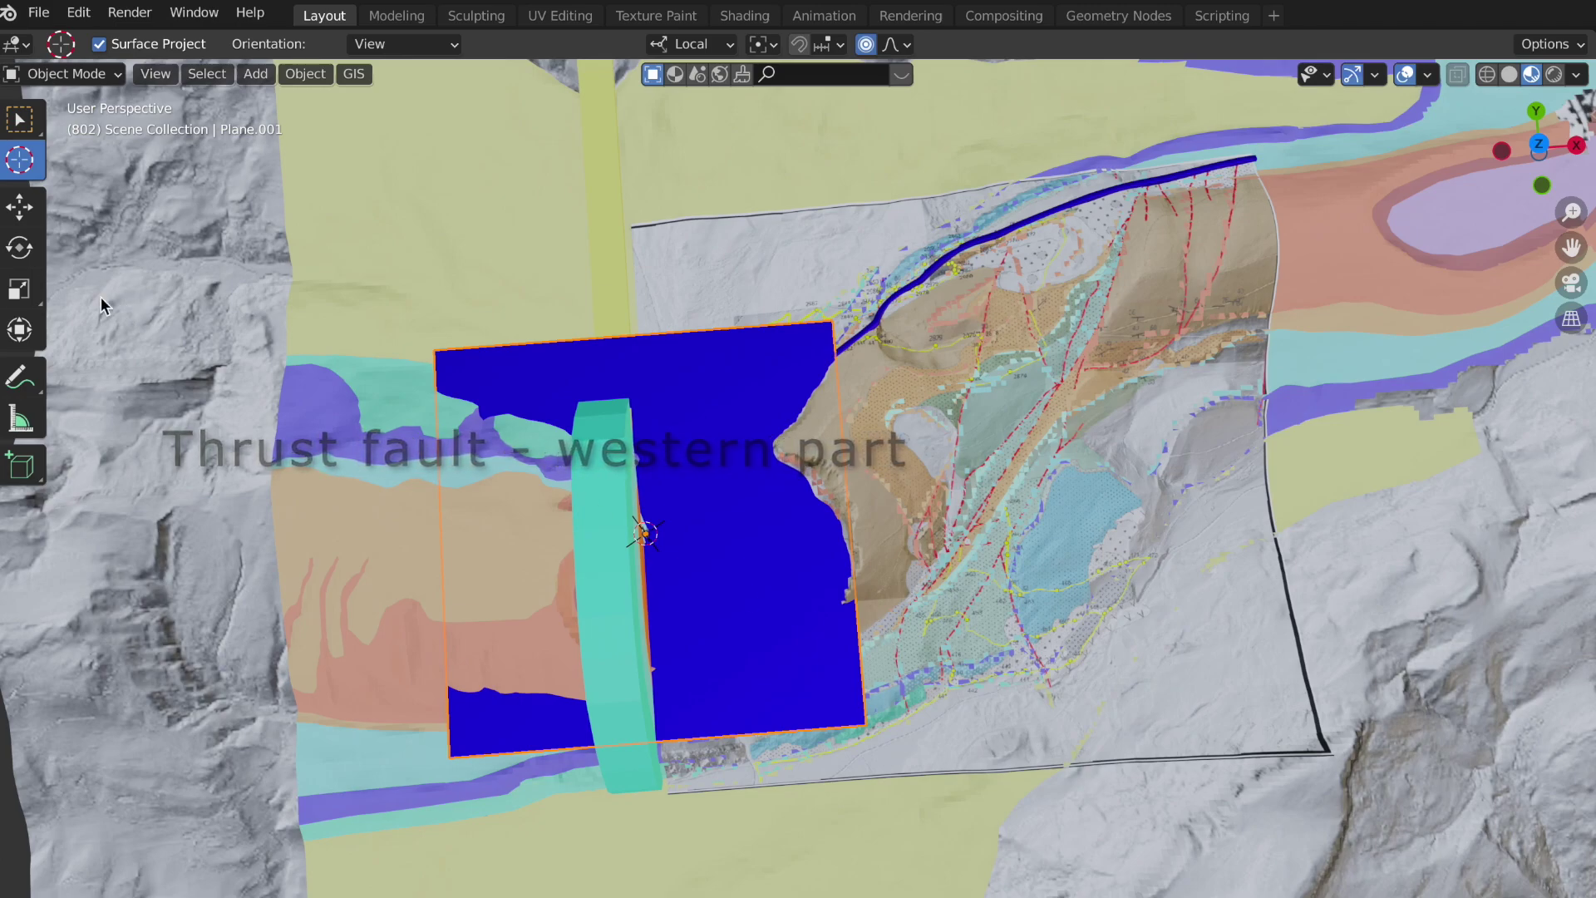
pyautogui.click(20, 249)
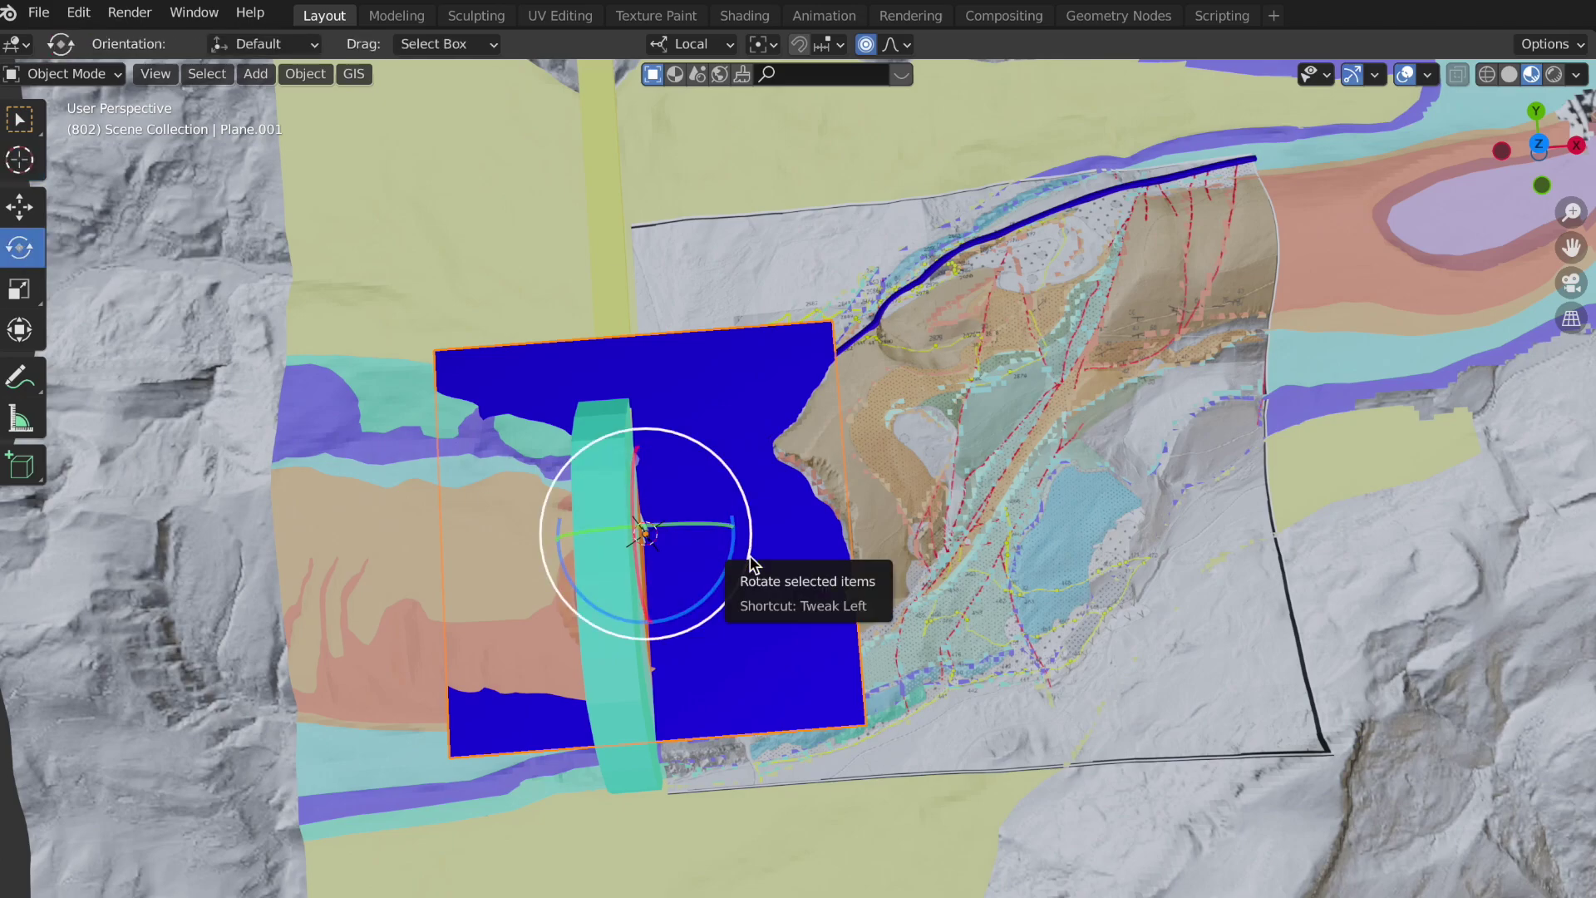
pyautogui.moveTo(742, 558); pyautogui.dragTo(751, 558)
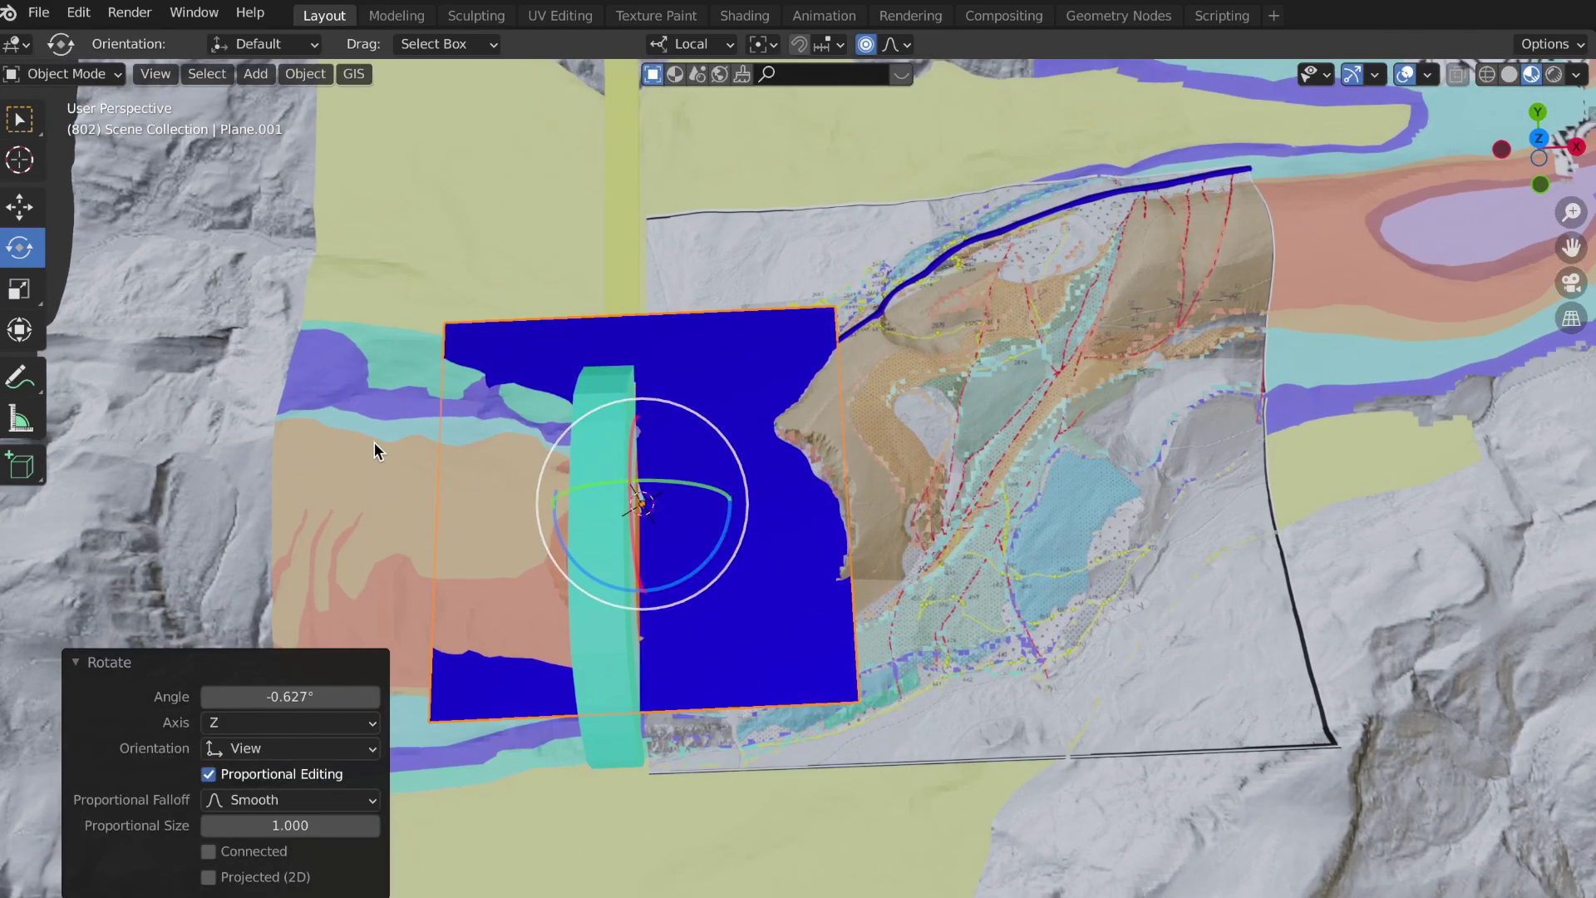
# - Move the plane about -669 m along its local X axis, toward the western cross-section
pyautogui.click(20, 207)
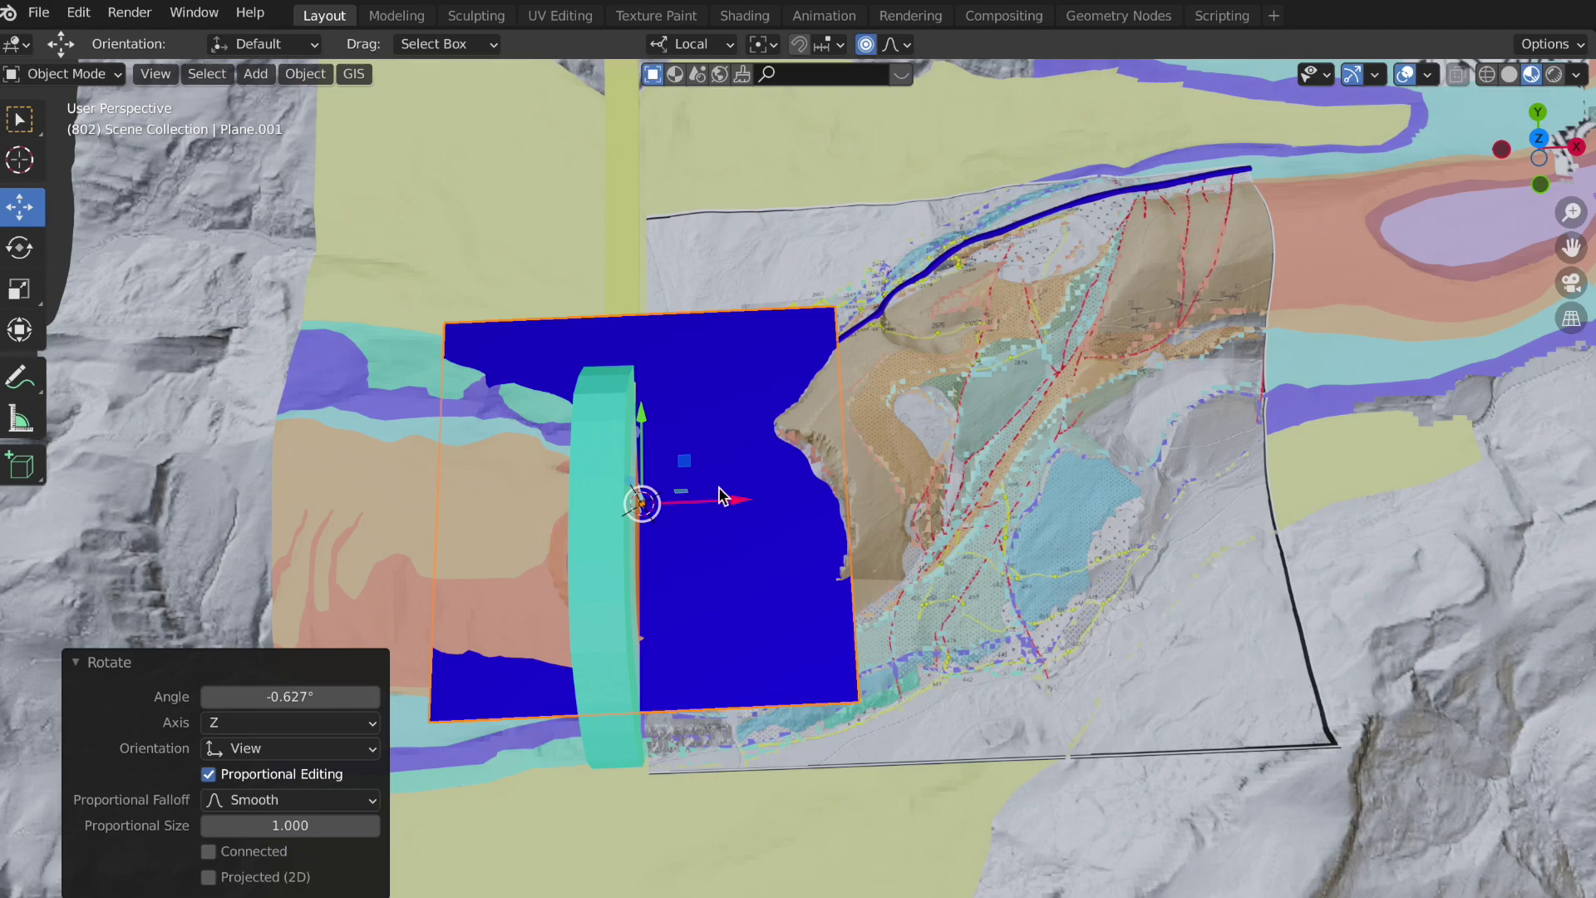
pyautogui.moveTo(738, 510); pyautogui.dragTo(596, 527)
pyautogui.moveTo(593, 520); pyautogui.dragTo(727, 571, button='middle')
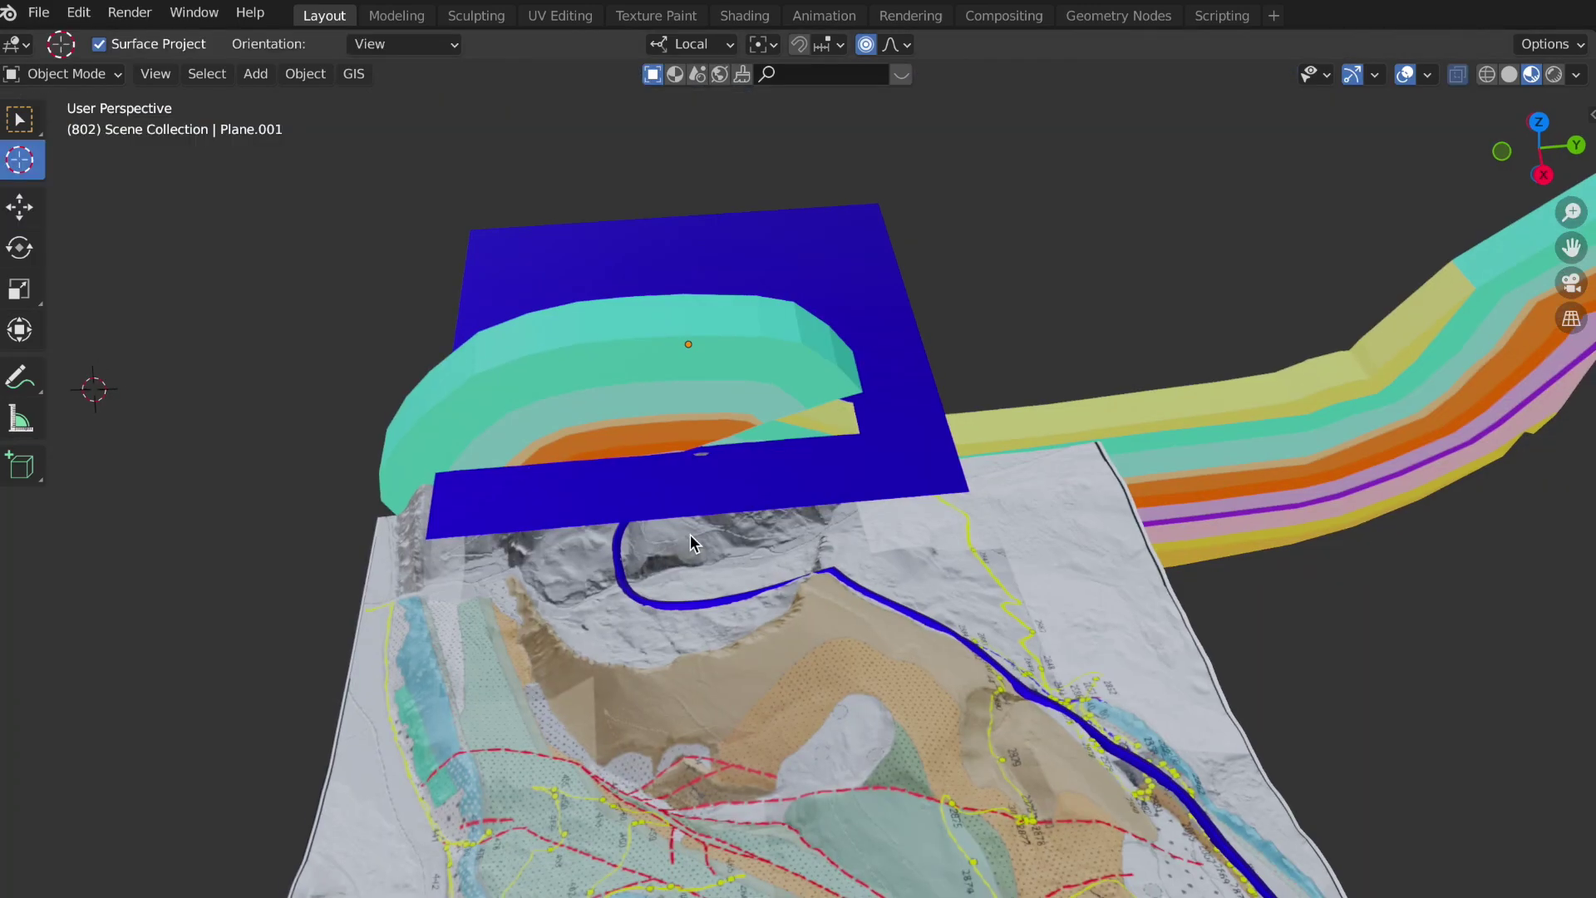
pyautogui.scroll(3, 690, 534)
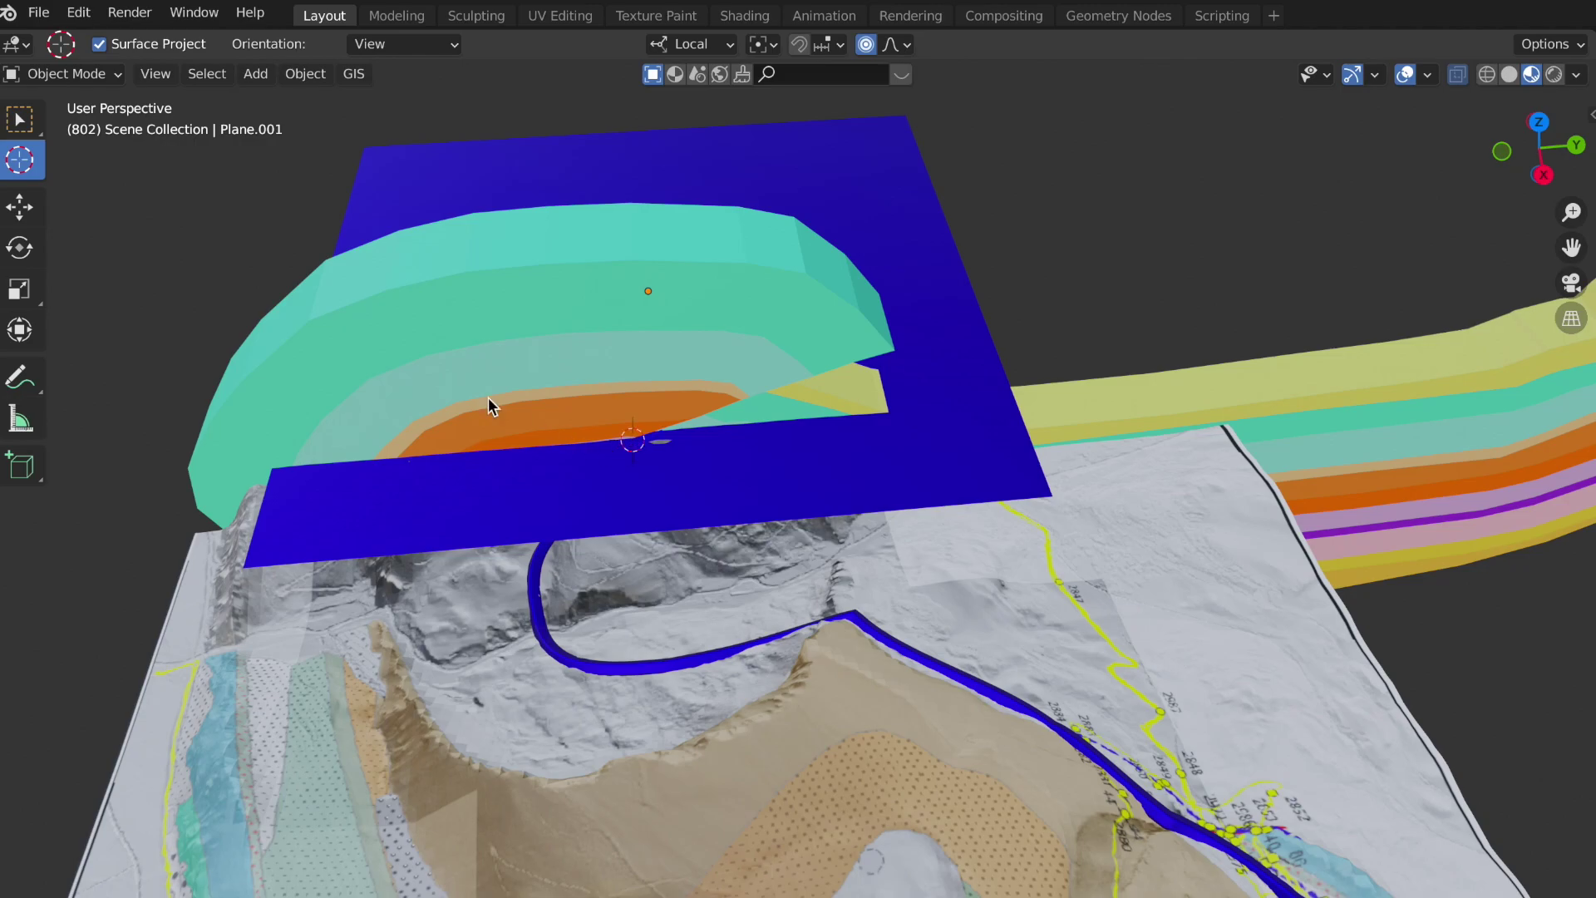
# - Set the transform pivot to the 3D cursor and rotate the plane about 17.7° around its local X axis
pyautogui.click(773, 47)
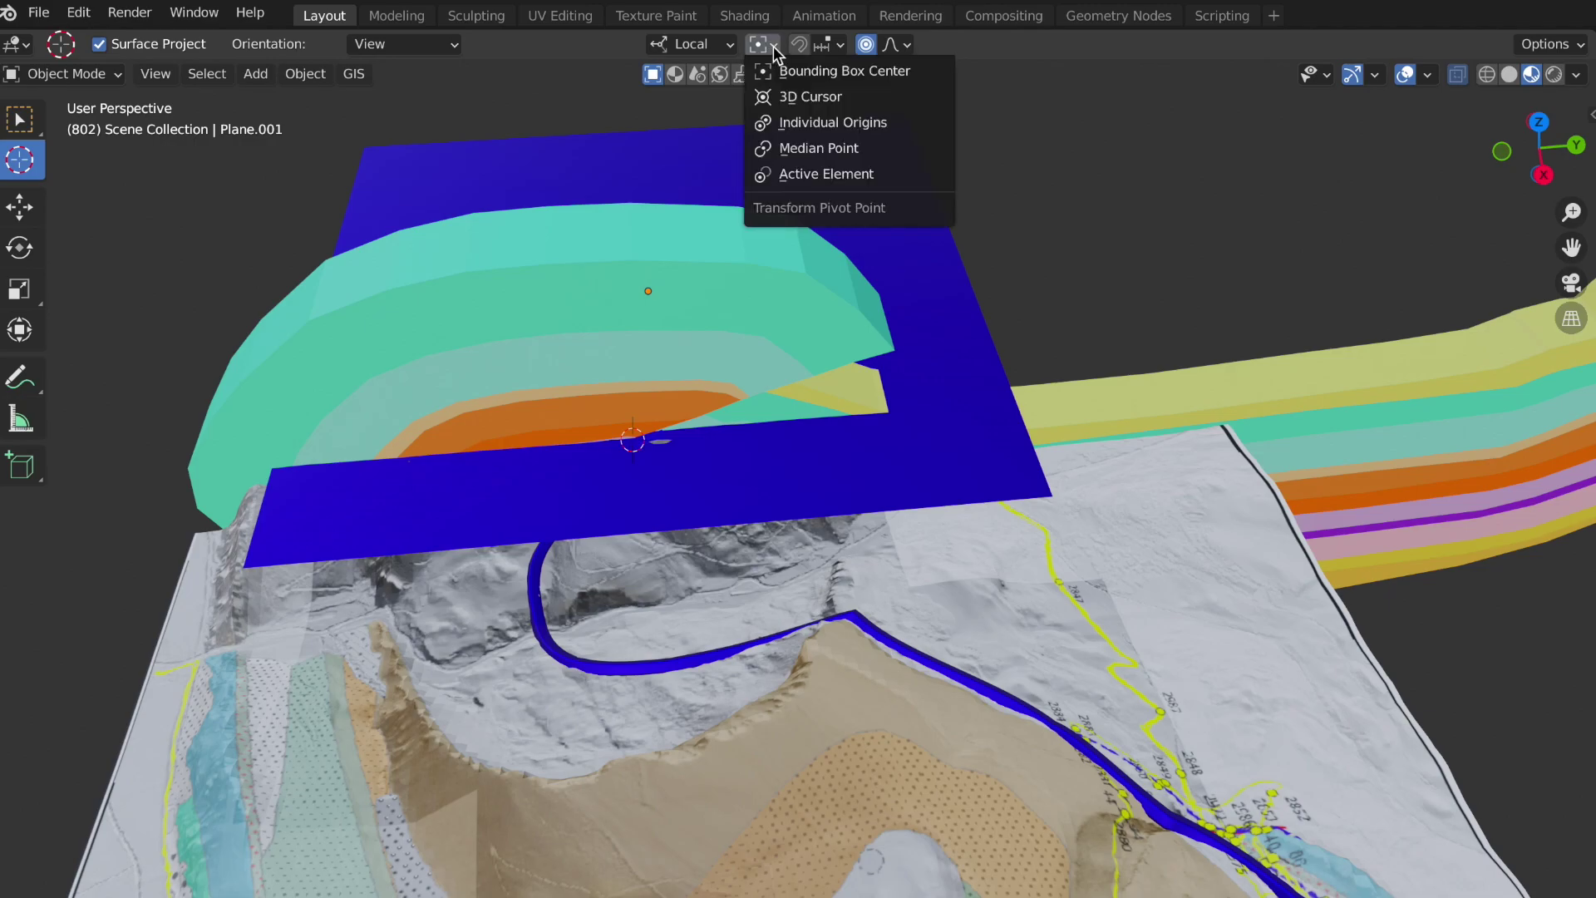
pyautogui.click(796, 95)
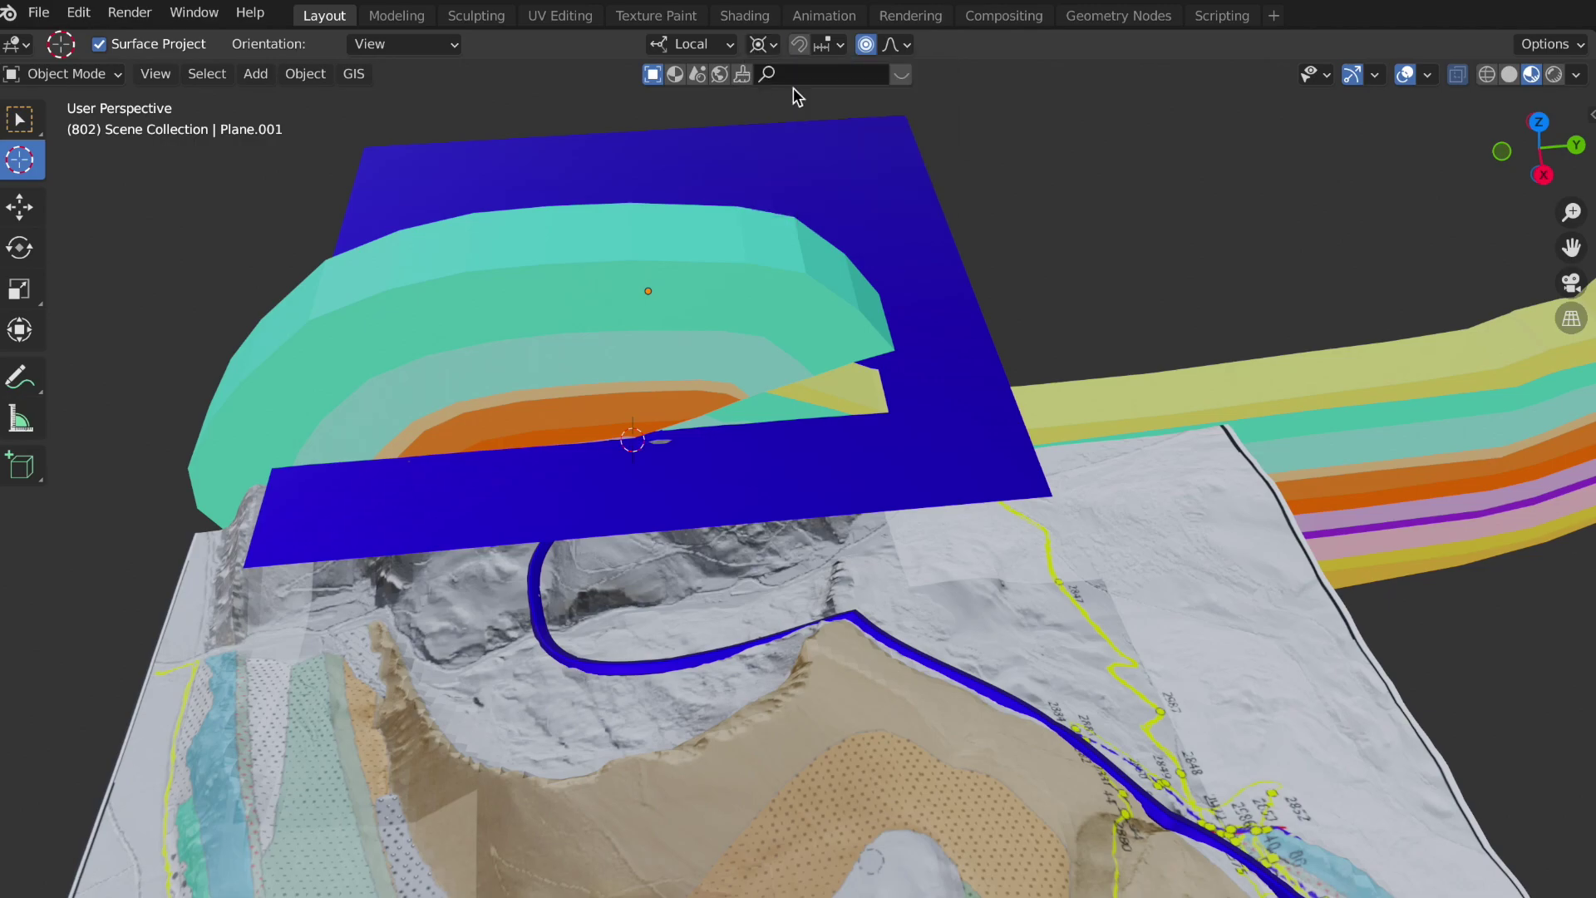
pyautogui.click(21, 248)
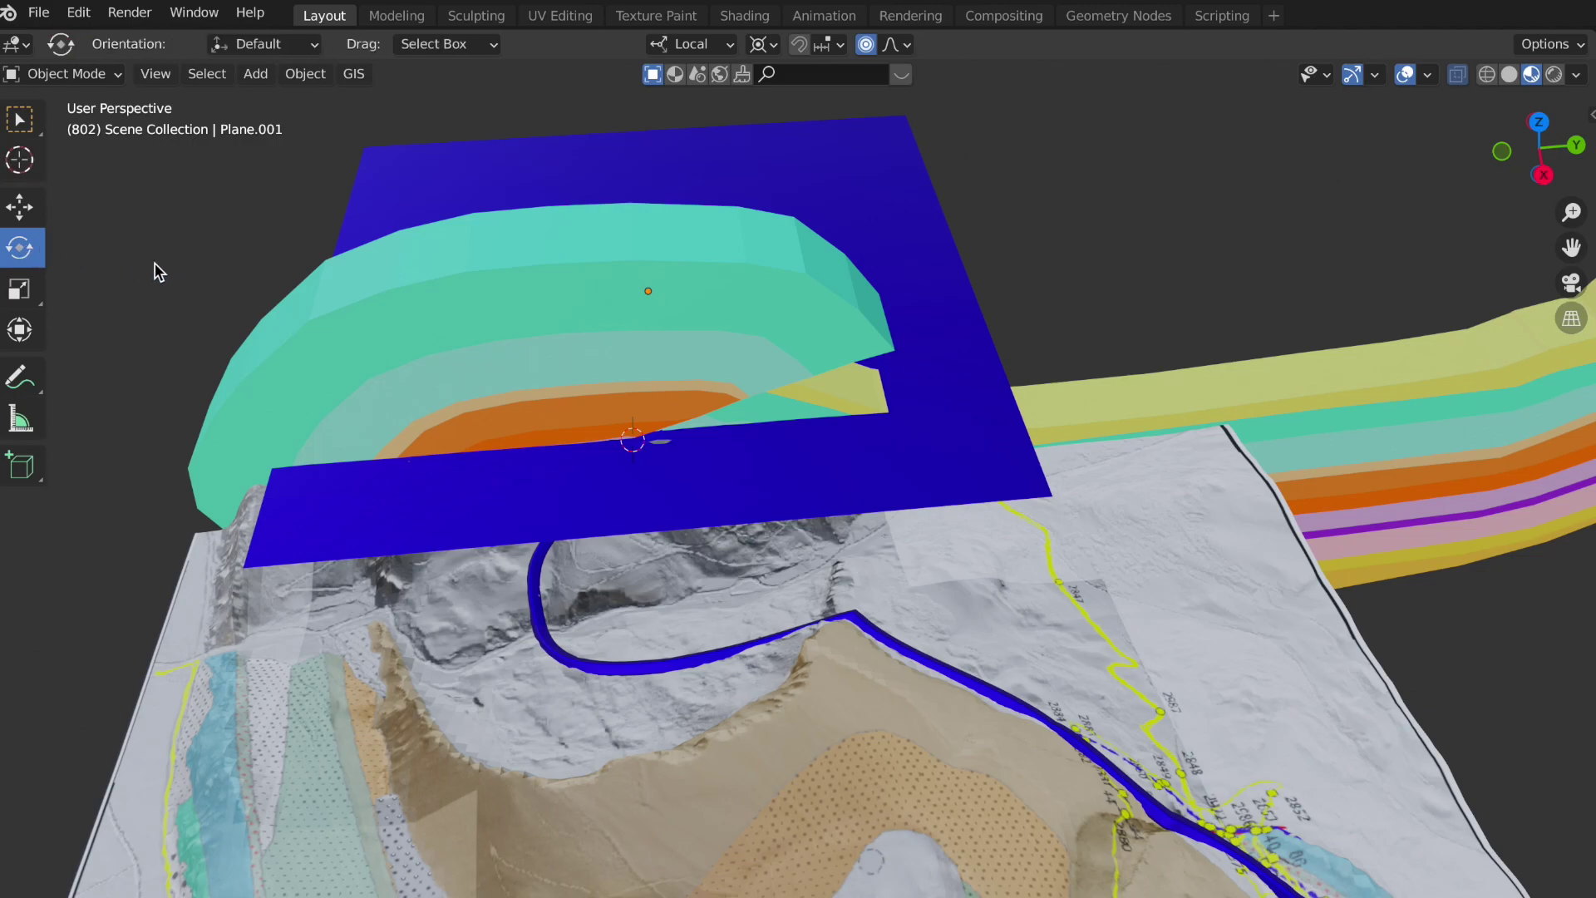
pyautogui.click(649, 392)
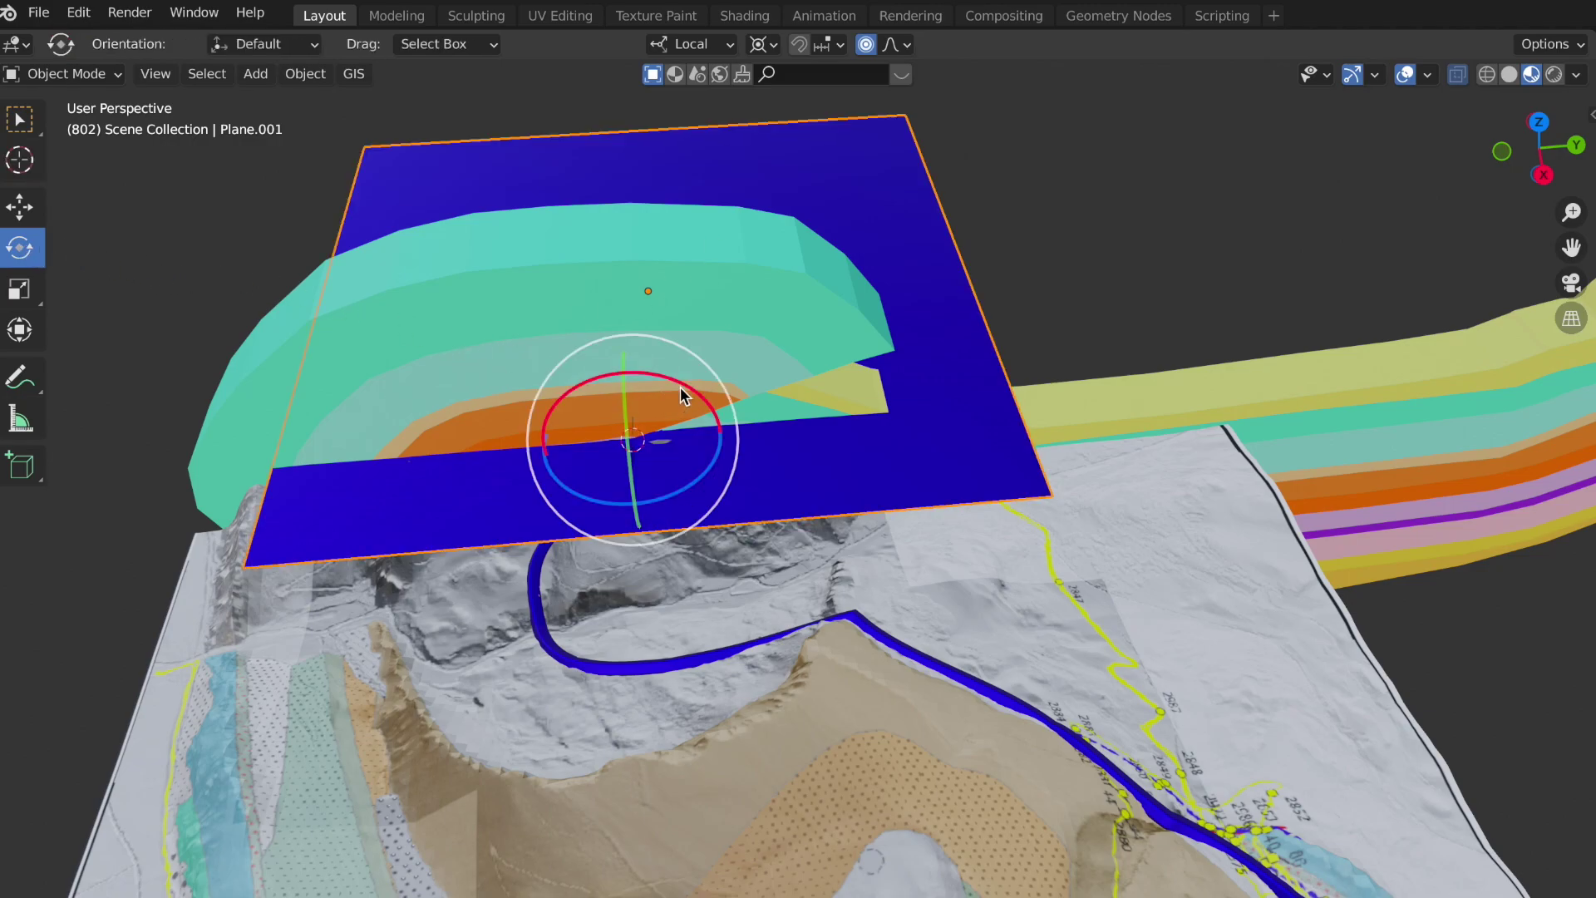
pyautogui.moveTo(682, 395); pyautogui.dragTo(656, 384)
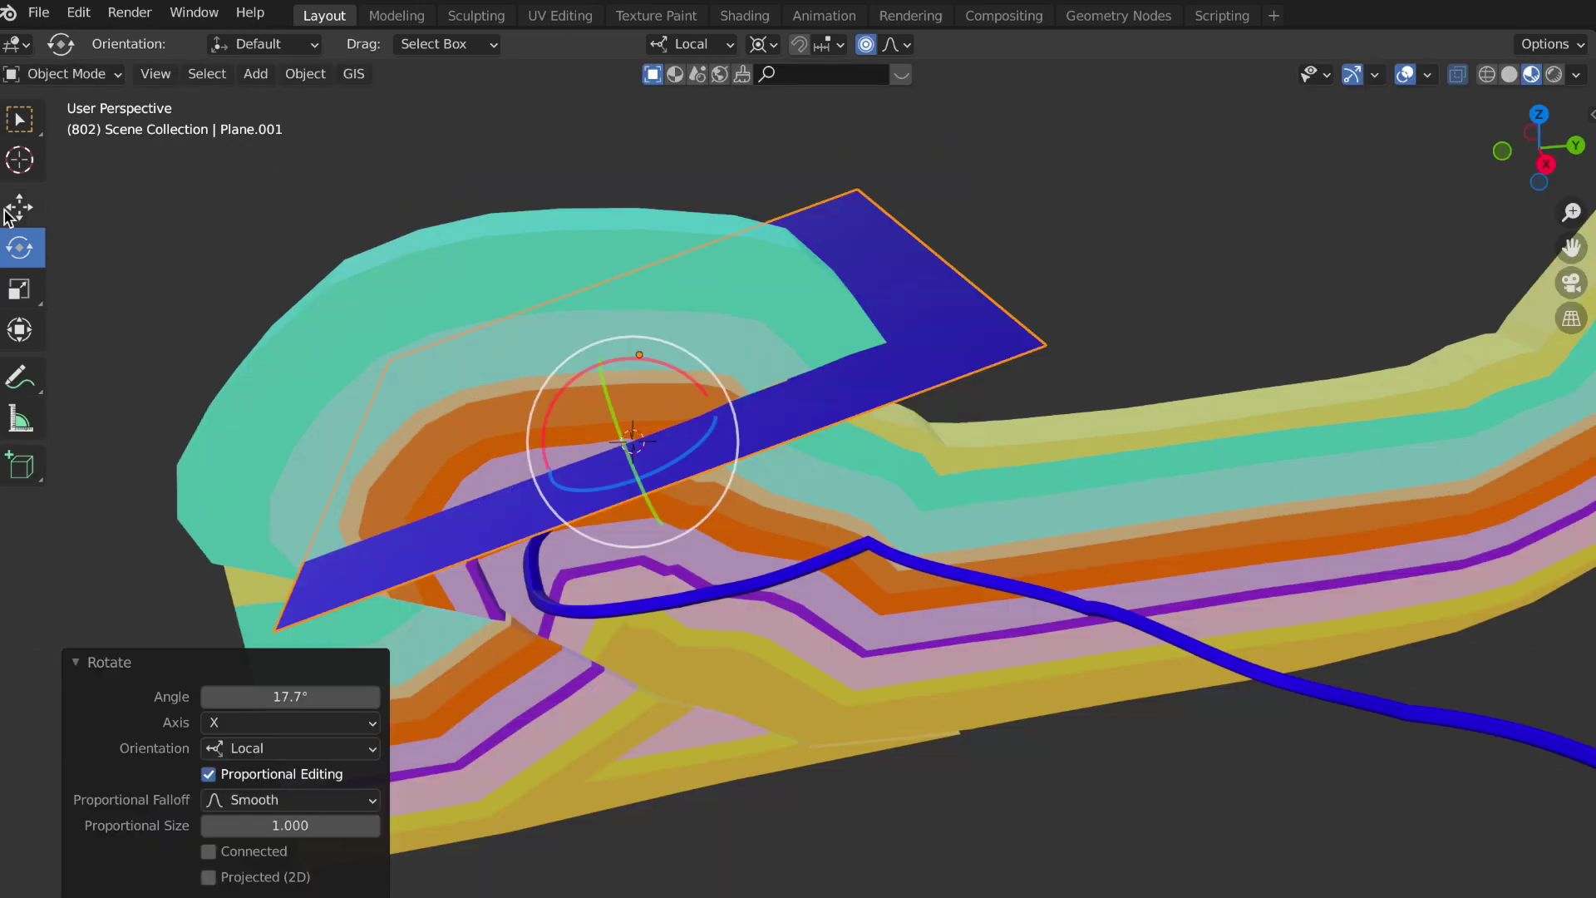
# - Enter Edit Mode on the plane and add a loop cut across it close to the 3D cursor
pyautogui.click(19, 206)
pyautogui.moveTo(417, 294); pyautogui.dragTo(562, 384, button='middle')
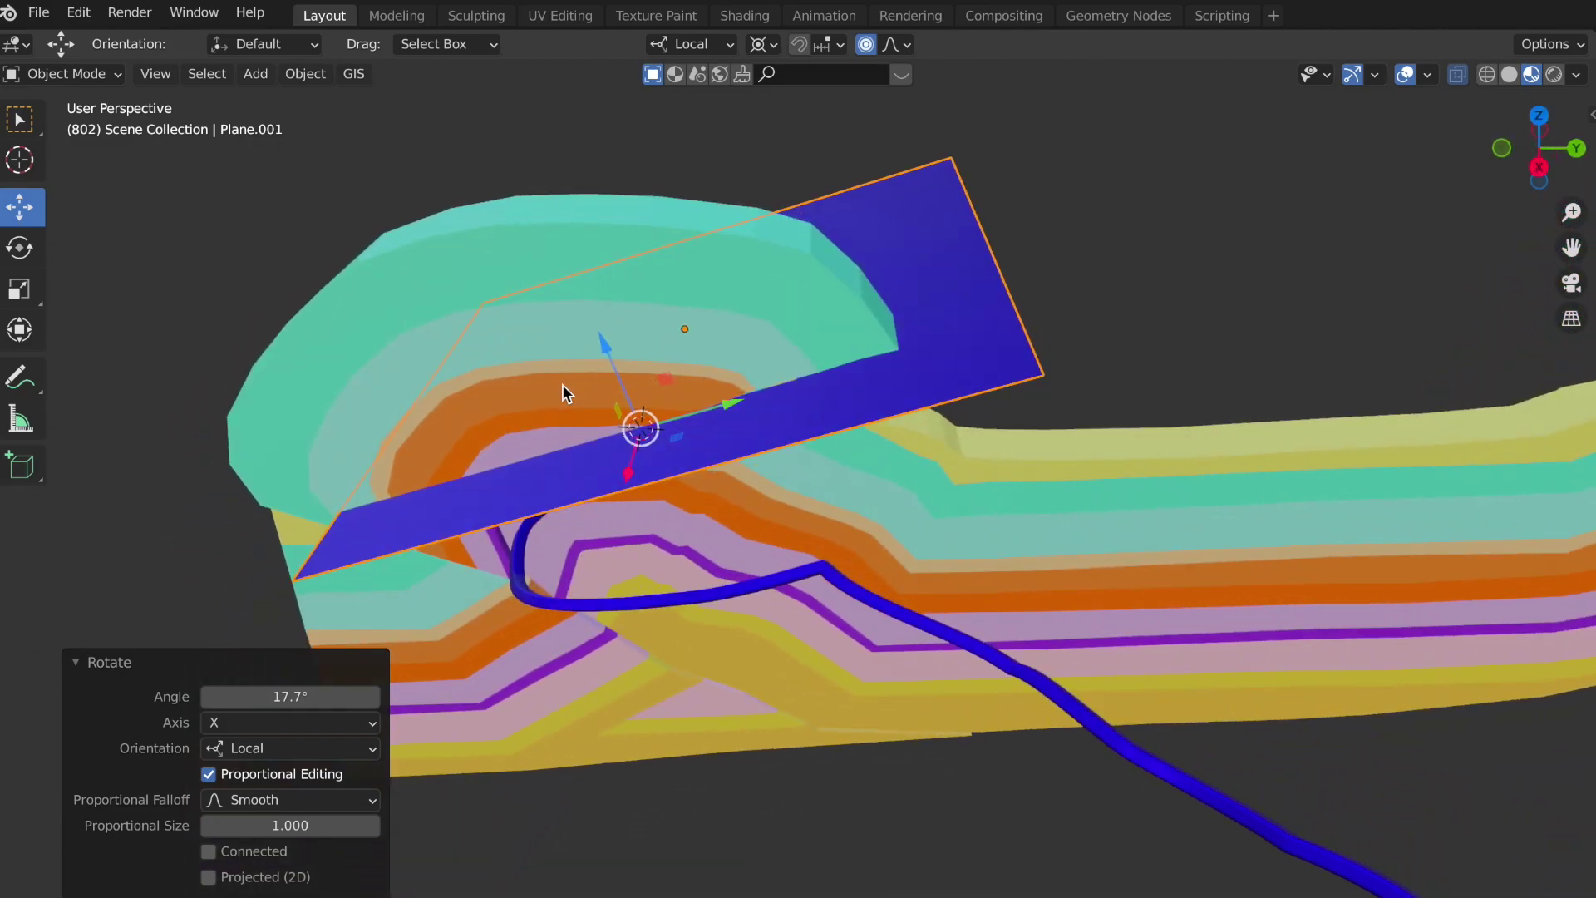
pyautogui.click(101, 73)
pyautogui.click(93, 123)
pyautogui.moveTo(642, 504); pyautogui.dragTo(642, 505, button='middle')
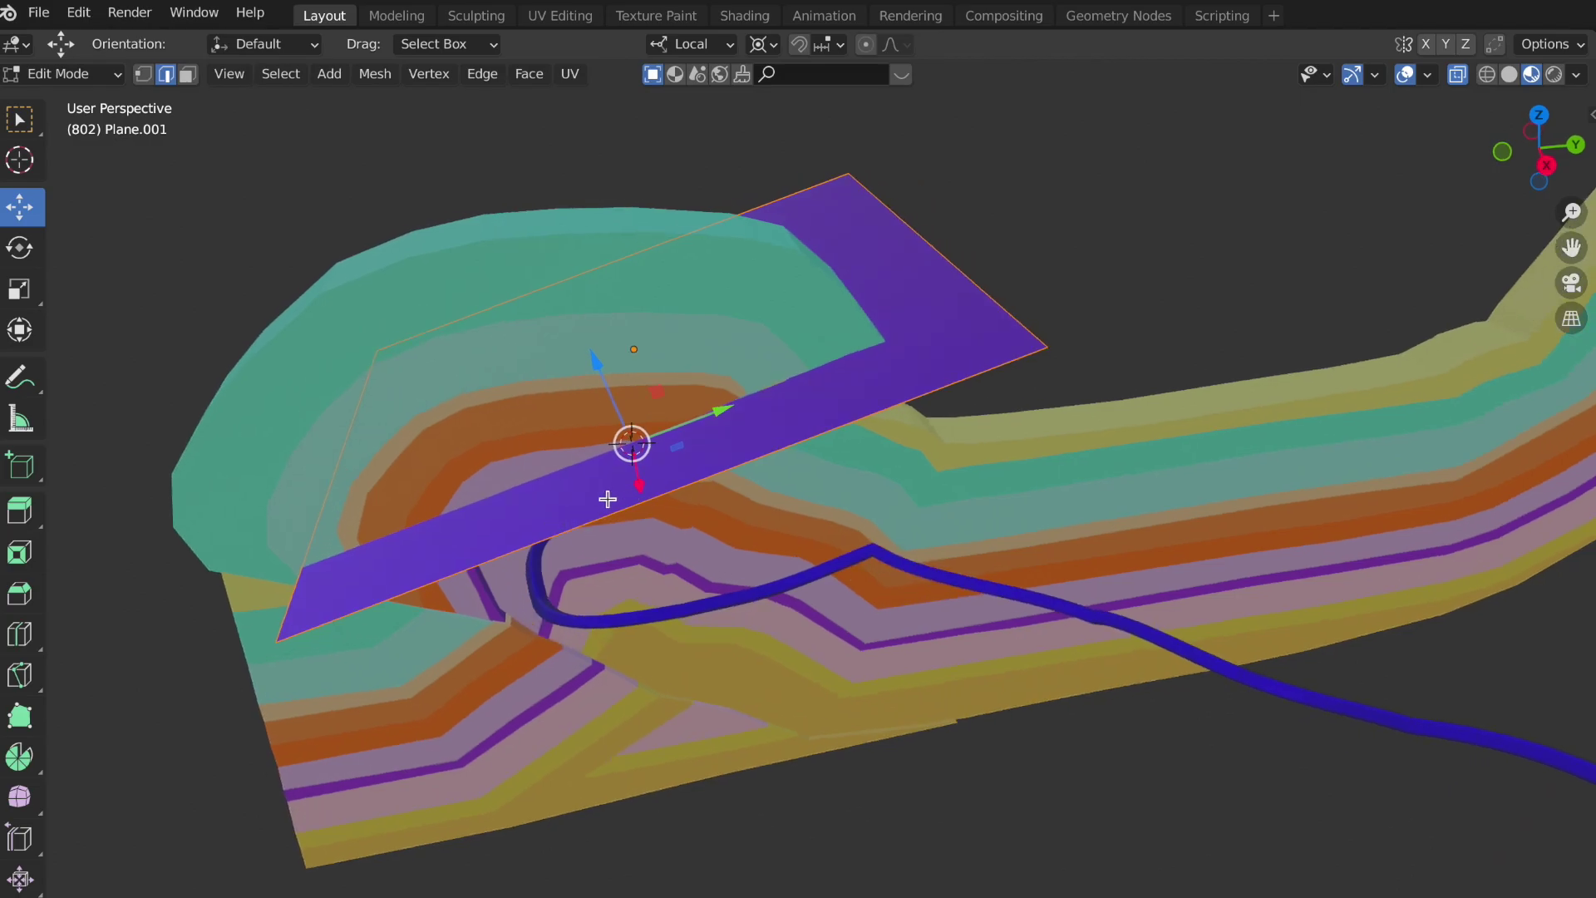
pyautogui.press('g')
pyautogui.press('g')
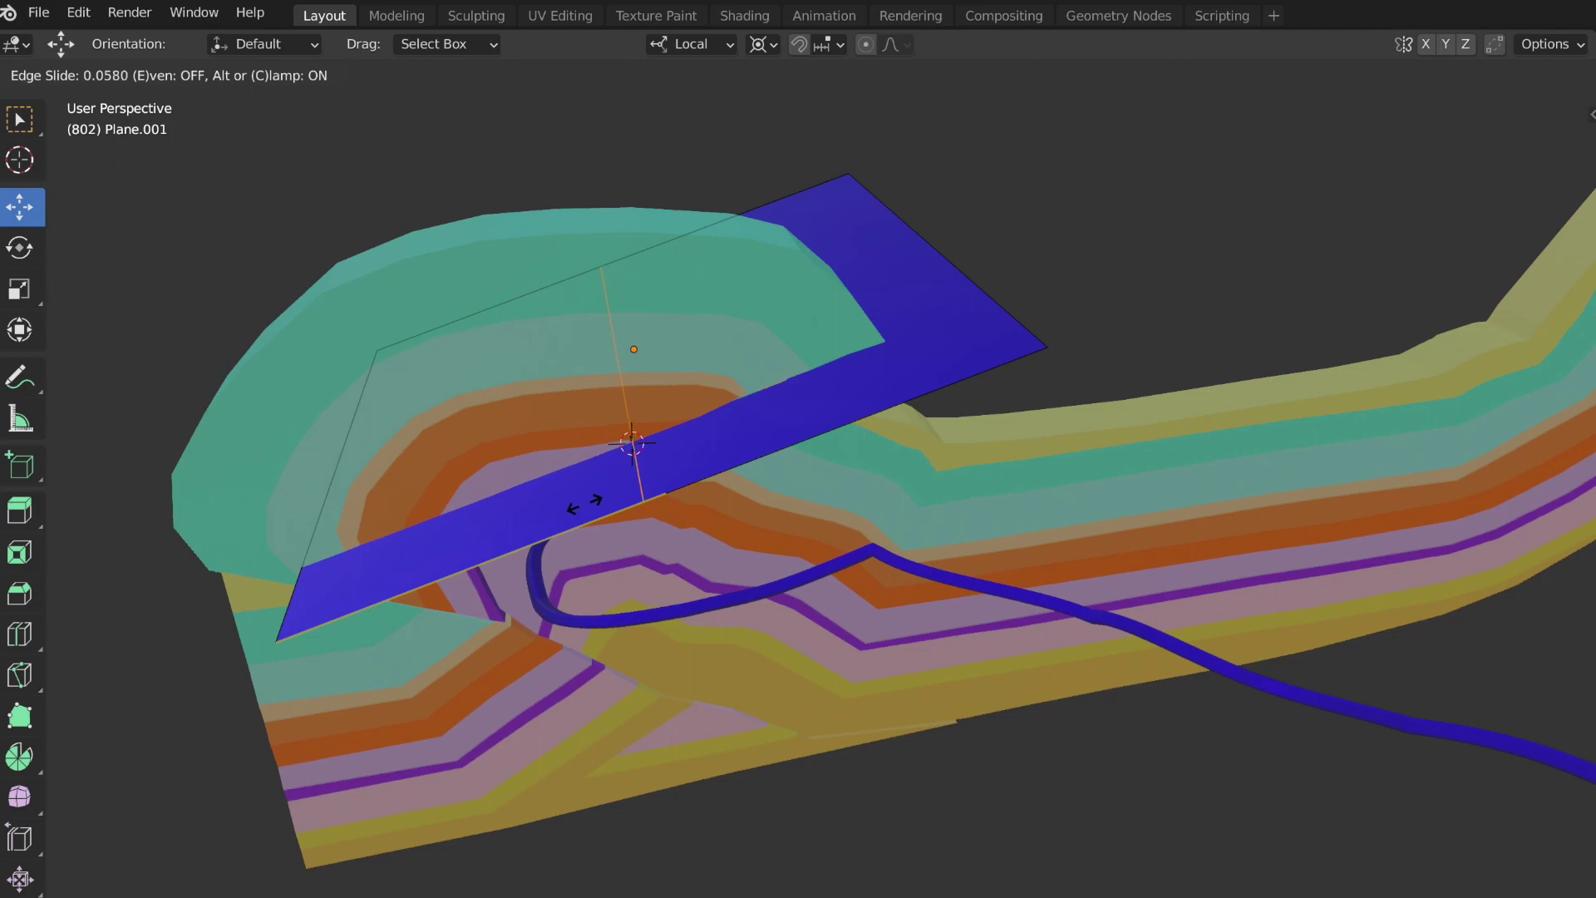
pyautogui.click(584, 504)
# - Set the pivot to Bounding Box Center and raise the plane's upper end edge about 29 m along local Z
pyautogui.click(930, 255)
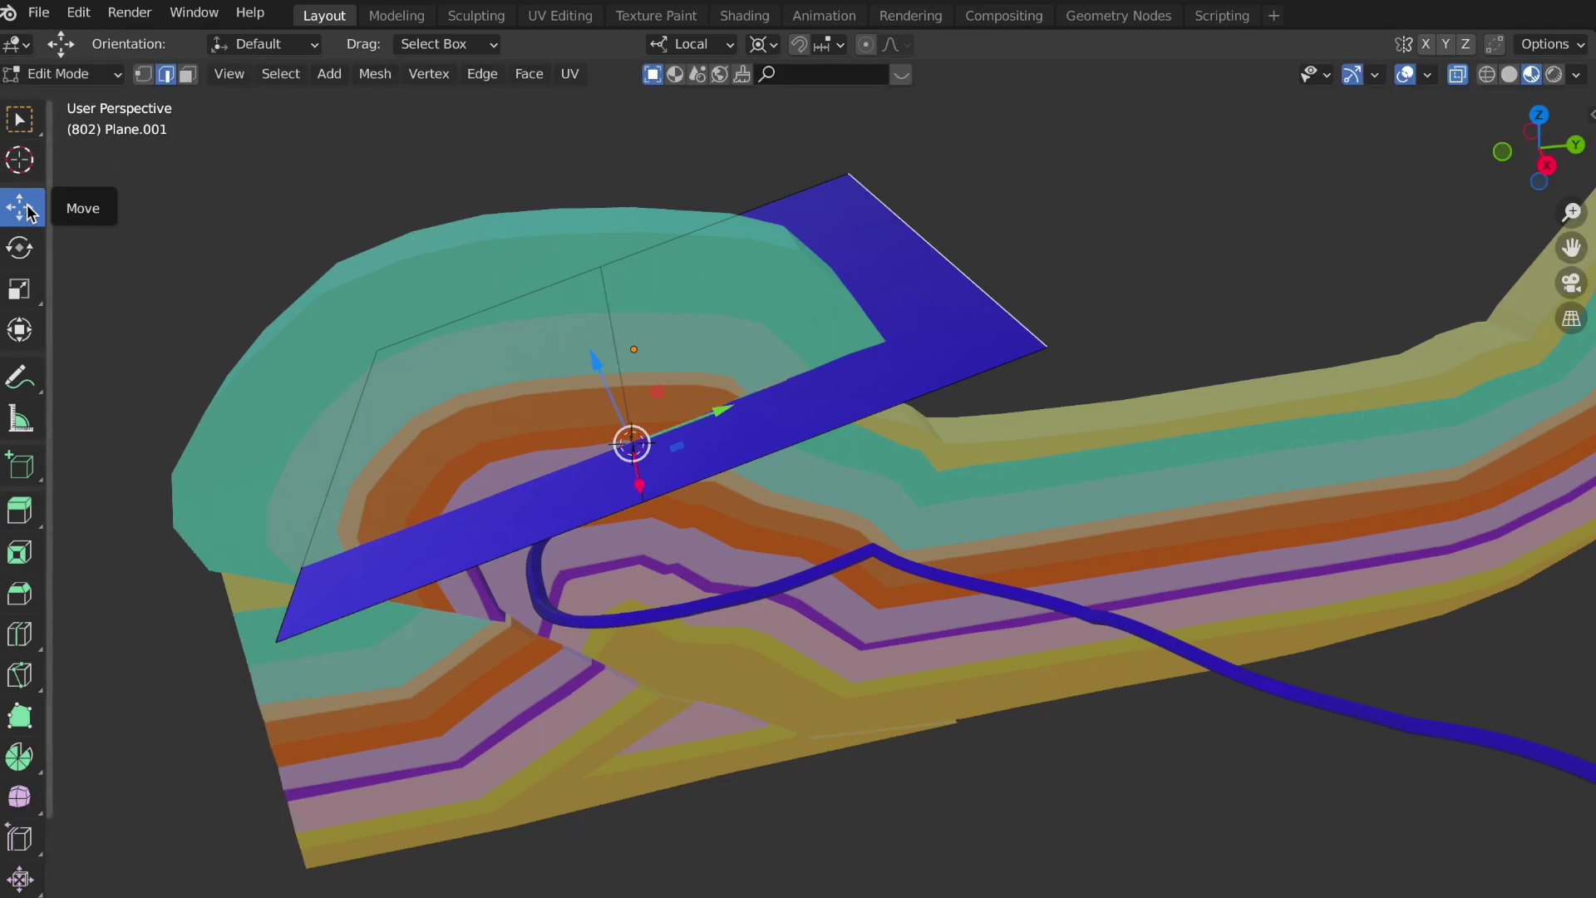
pyautogui.click(772, 45)
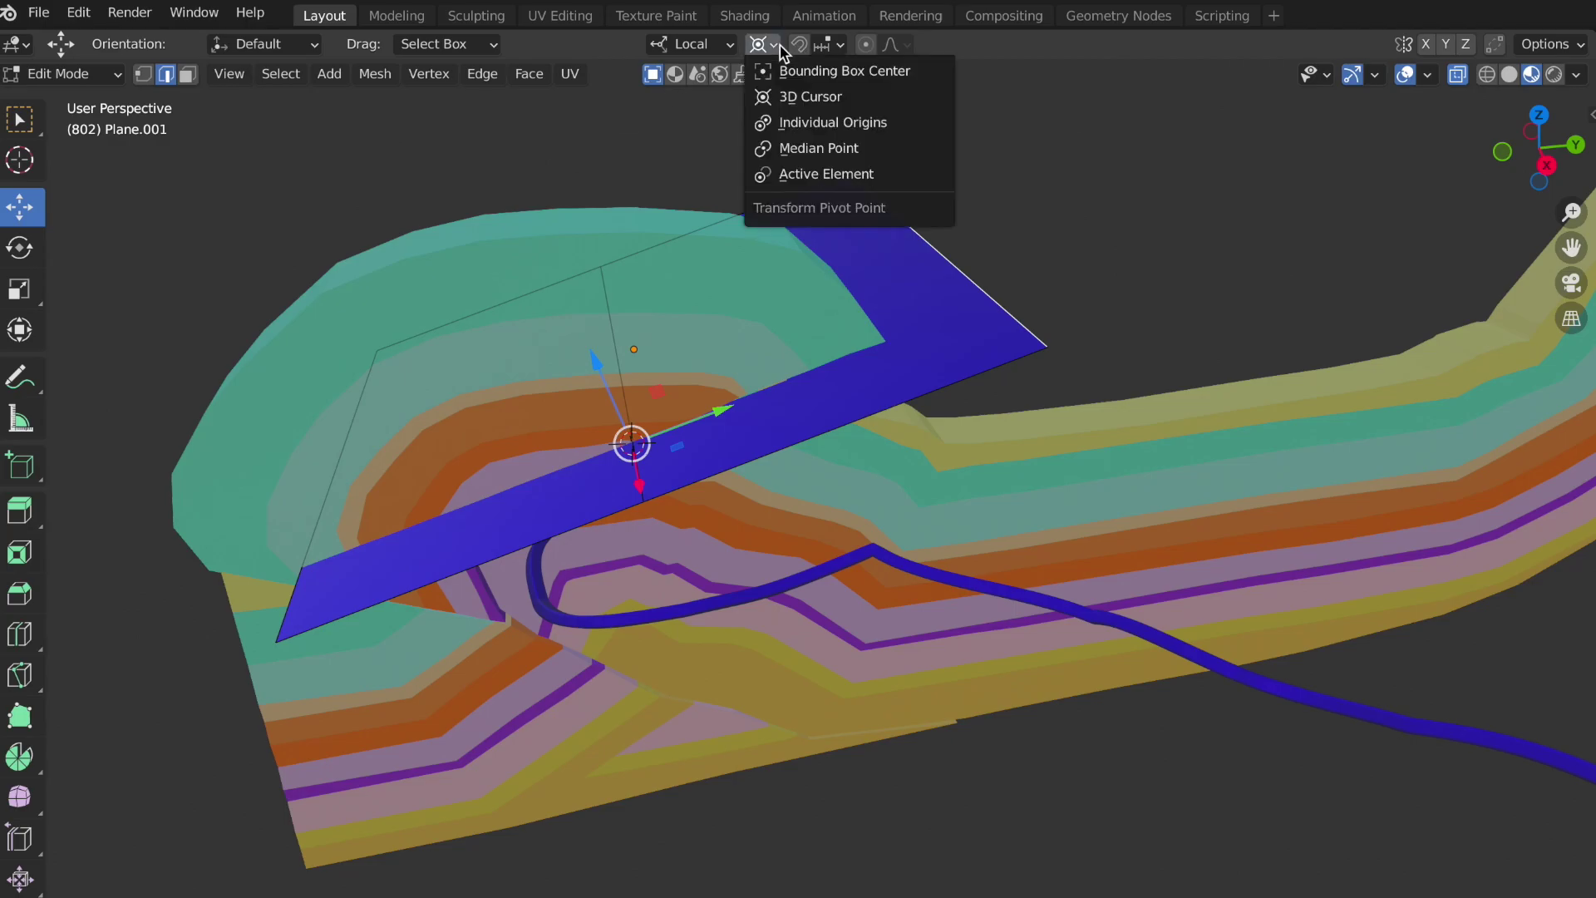
pyautogui.click(790, 65)
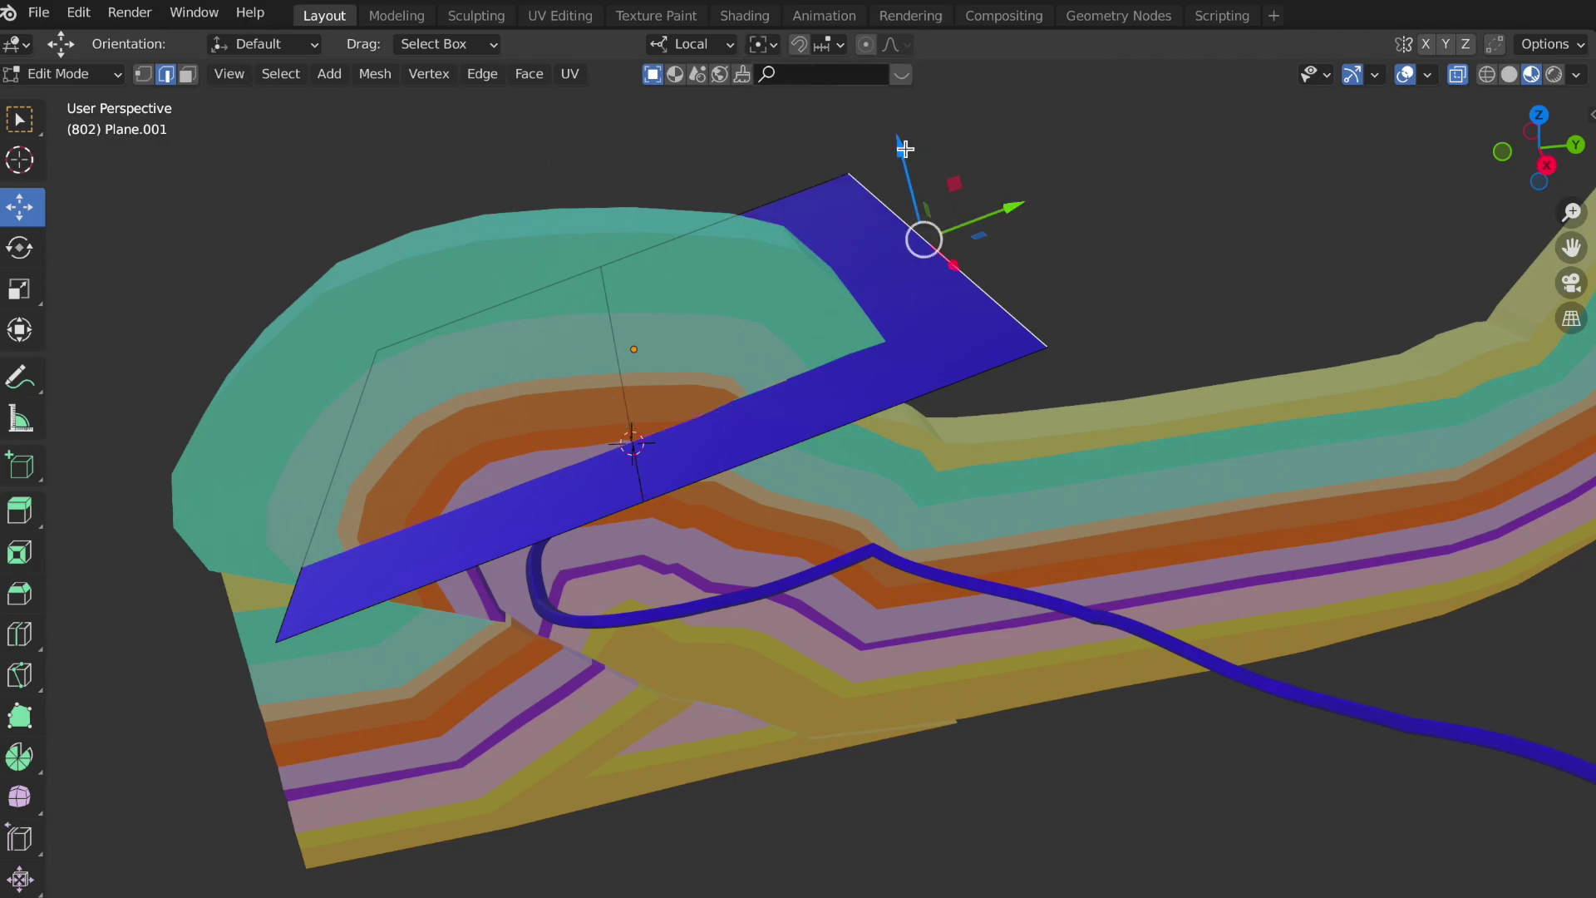
pyautogui.moveTo(905, 151)
pyautogui.mouseDown()
pyautogui.moveTo(916, 188)
pyautogui.moveTo(887, 150)
pyautogui.mouseUp()
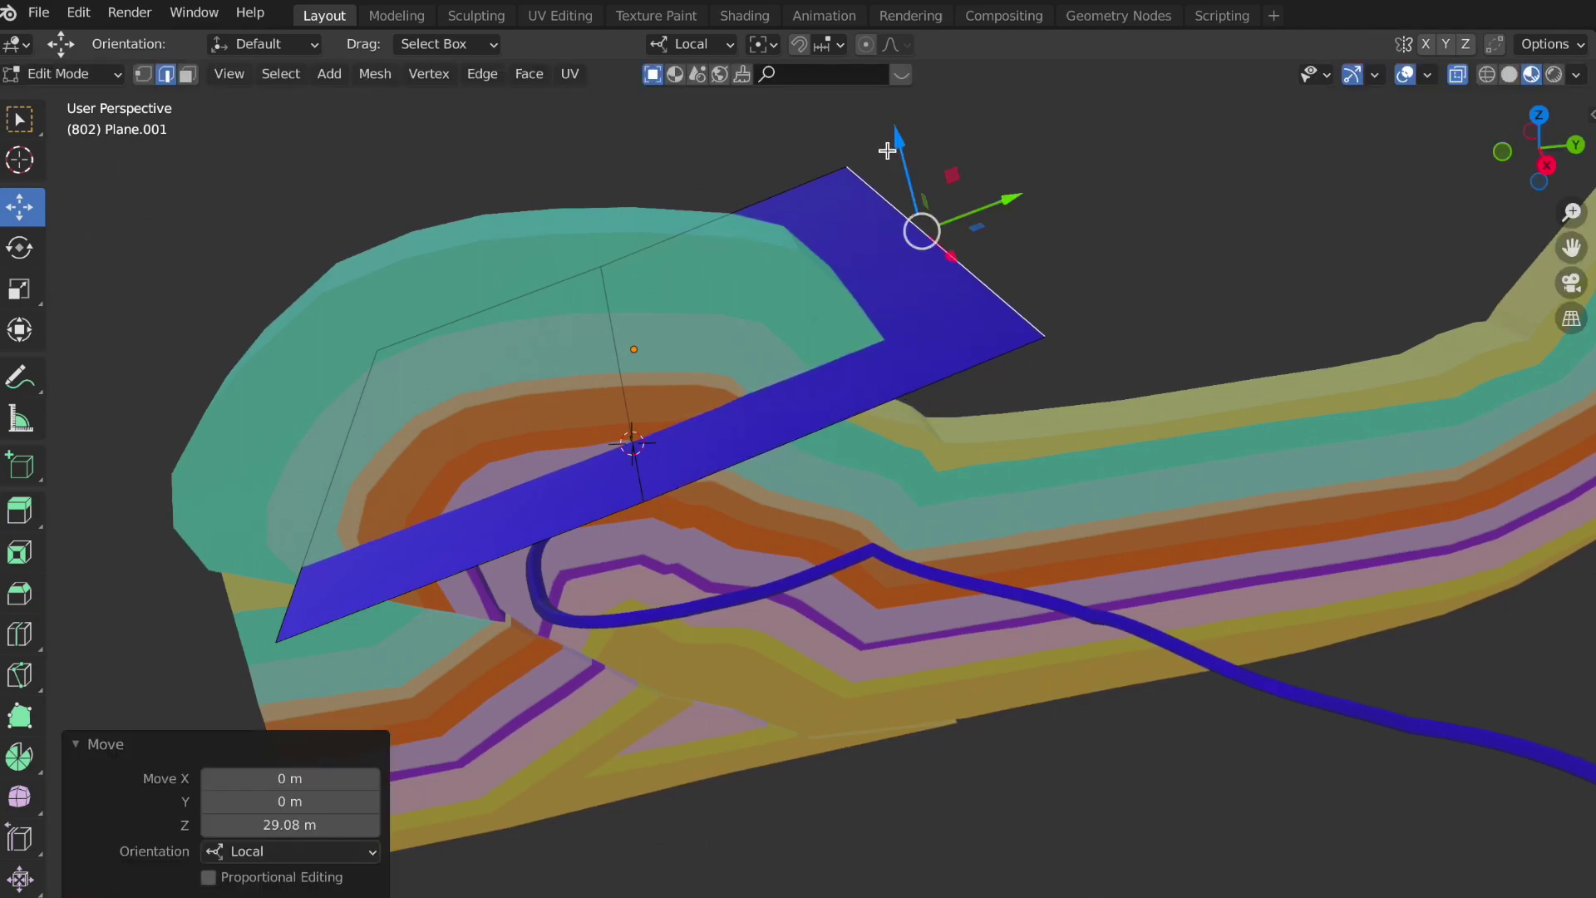
# - Add a loop cut across the upper half of the plane and lower its upper end edge about 39.5 m along local Z
pyautogui.hotkey('ctrl', 'r')
pyautogui.click(833, 423)
pyautogui.click(829, 424)
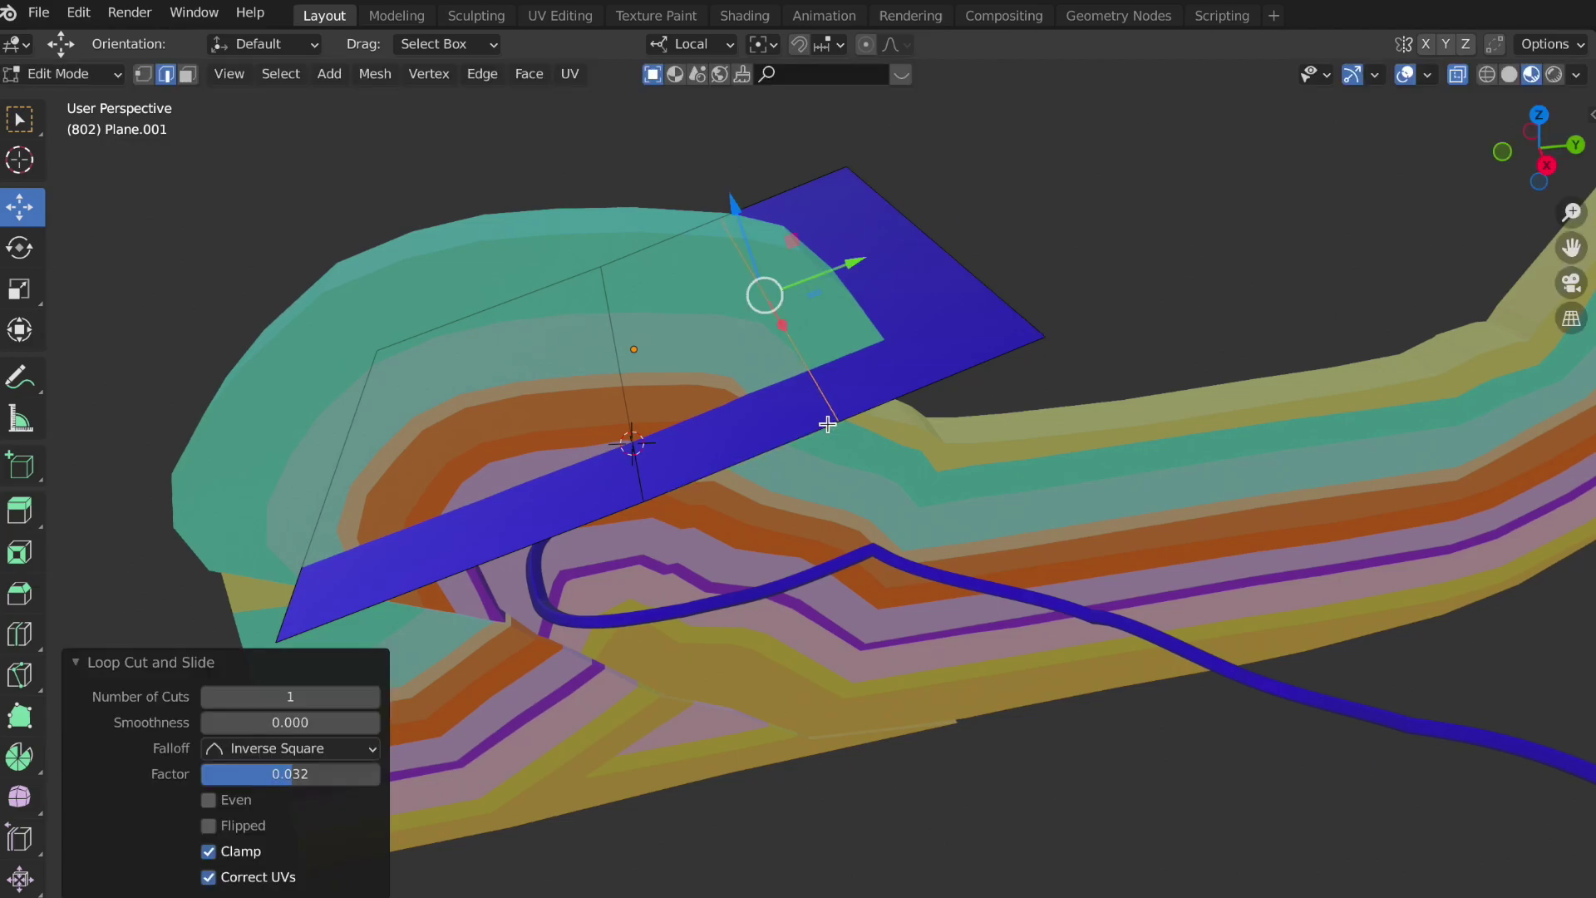
pyautogui.click(941, 247)
pyautogui.moveTo(907, 157)
pyautogui.mouseDown()
pyautogui.moveTo(927, 203)
pyautogui.moveTo(906, 175)
pyautogui.mouseUp()
# - Add a loop cut across the lower half of the plane and move it about -66.7 m along local Z
pyautogui.moveTo(490, 556); pyautogui.dragTo(487, 554, button='middle')
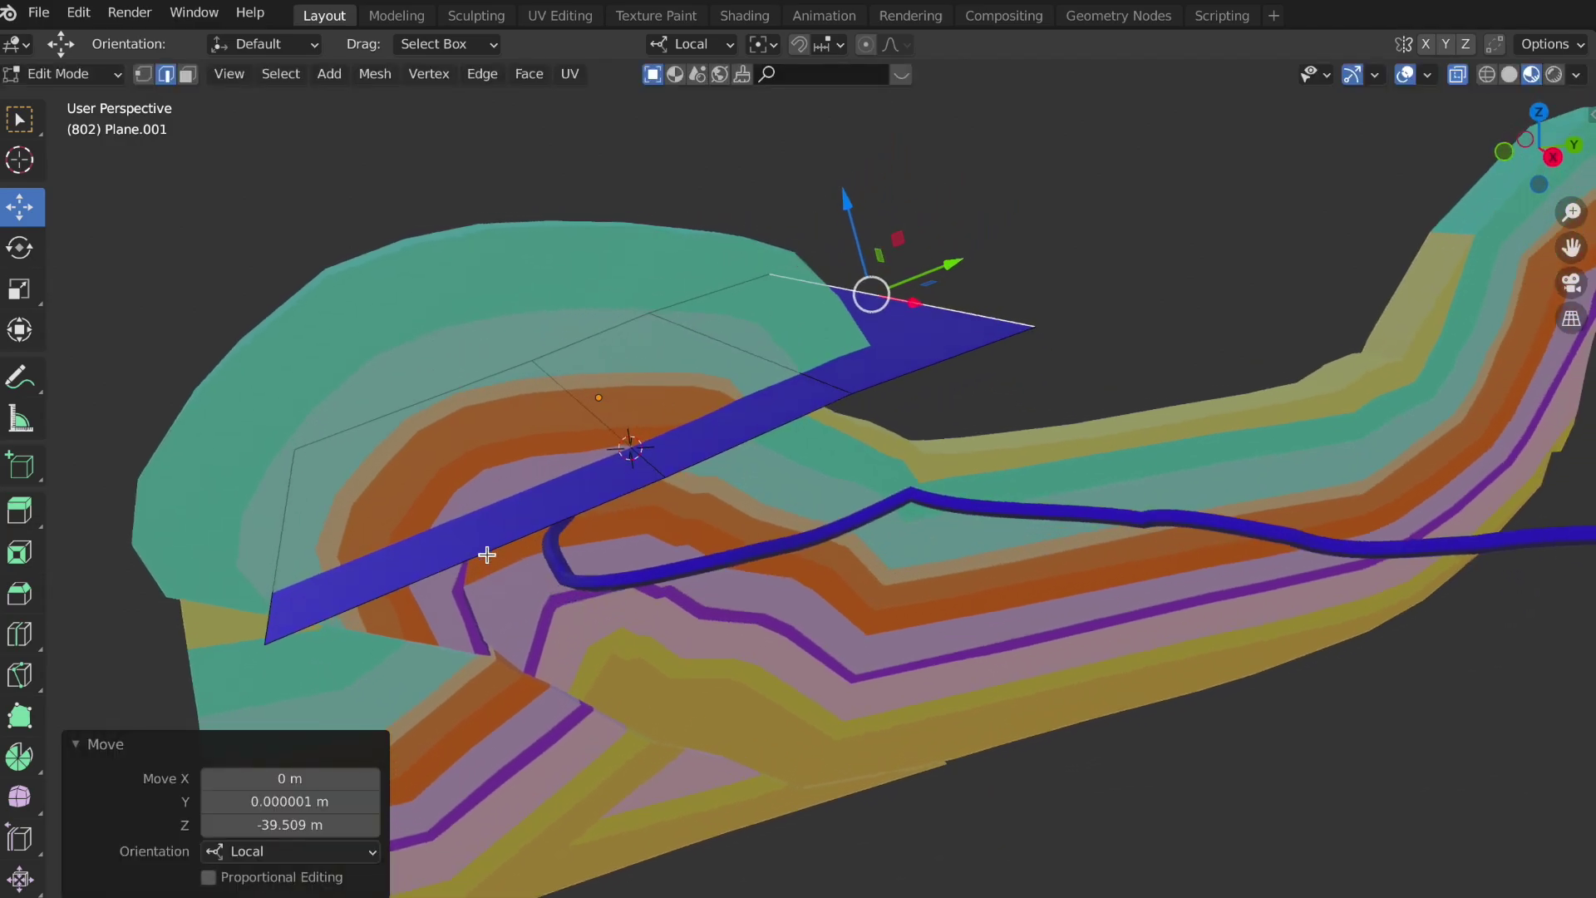
pyautogui.click(439, 581)
pyautogui.click(483, 560)
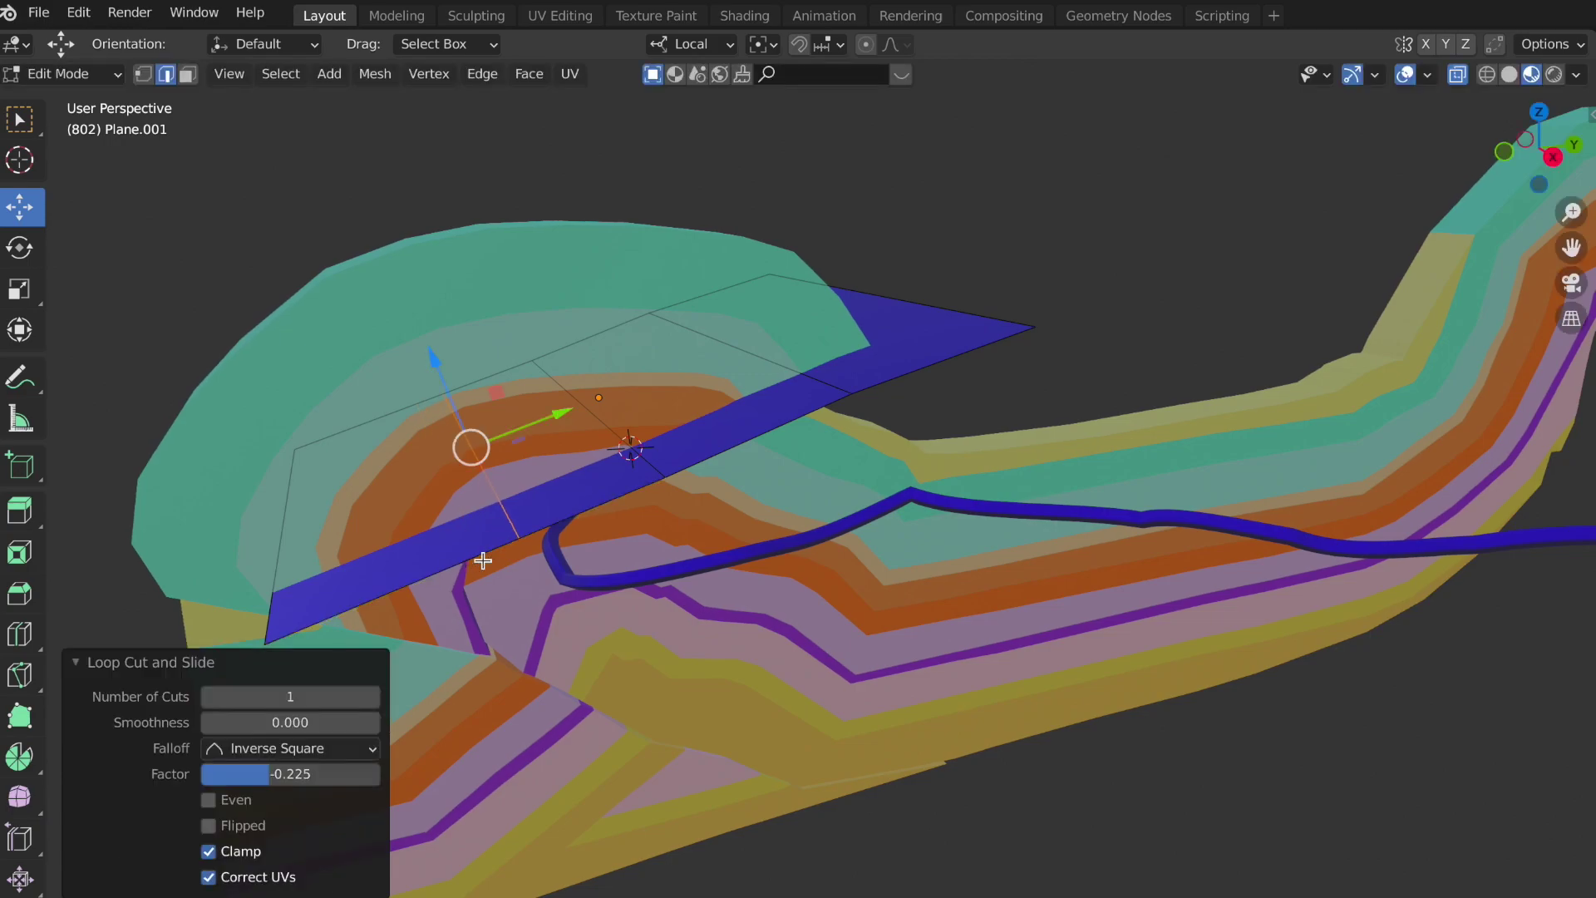
pyautogui.moveTo(439, 372)
pyautogui.mouseDown()
pyautogui.moveTo(459, 405)
pyautogui.moveTo(452, 392)
pyautogui.mouseUp()
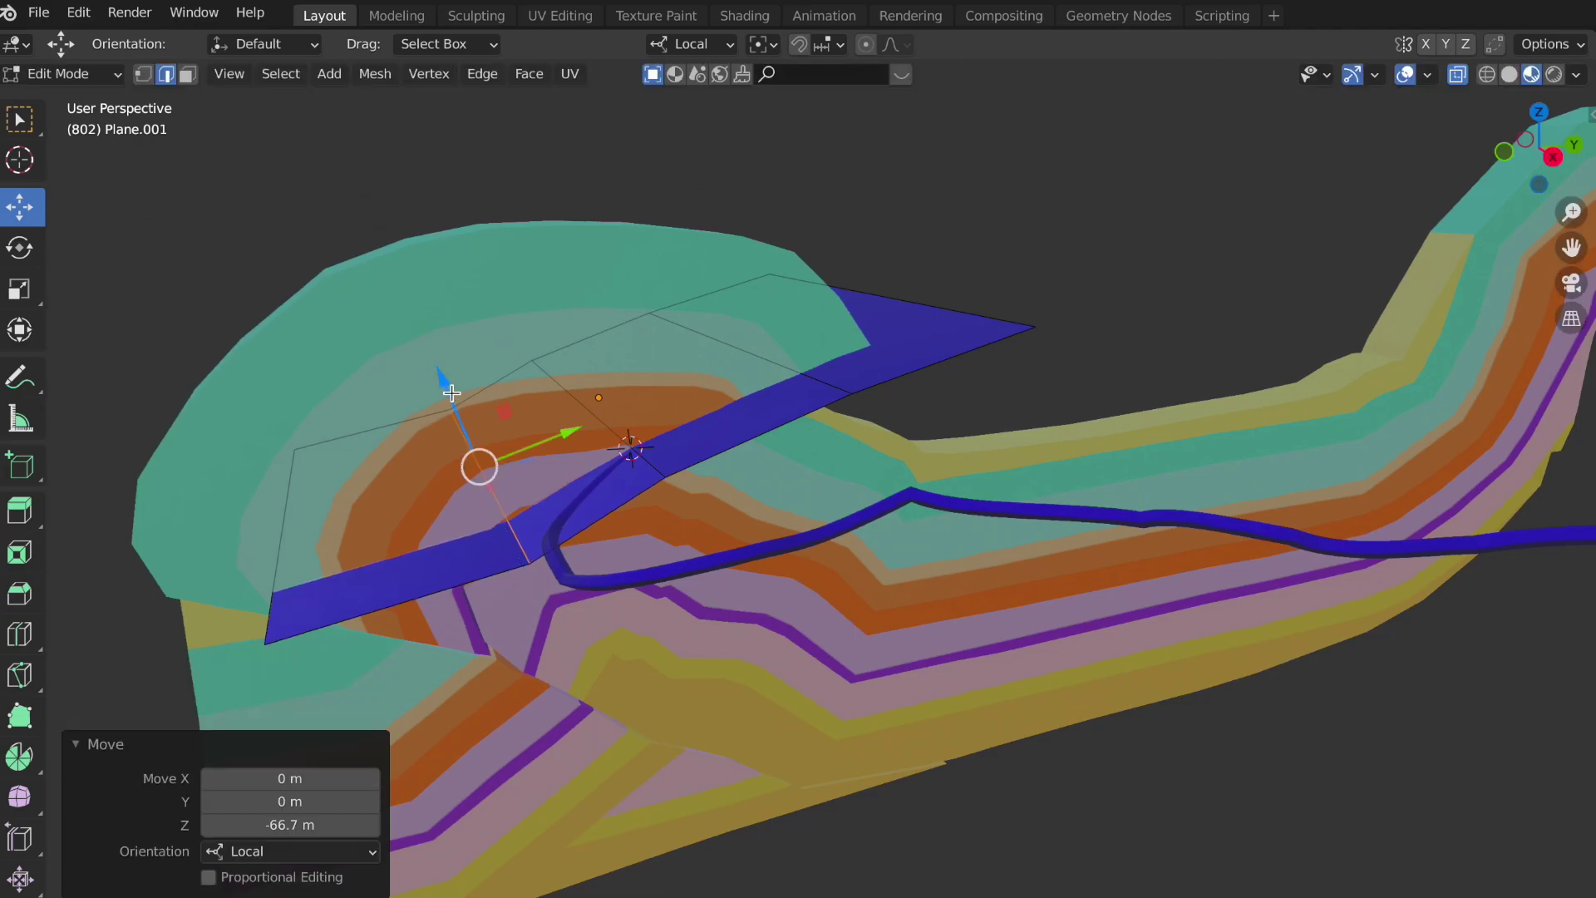
# - Move the plane's lower end edge down beneath the fold and add a loop cut across the resulting segment
pyautogui.click(279, 556)
pyautogui.moveTo(242, 435); pyautogui.dragTo(510, 670)
pyautogui.hotkey('ctrl', 'r')
pyautogui.click(509, 671)
pyautogui.click(551, 600)
# - Add another centred loop cut and shift its edge along the local axes to curve the plane around the fold
pyautogui.hotkey('ctrl', 'r')
pyautogui.click(552, 600)
pyautogui.rightClick(551, 600)
pyautogui.moveTo(522, 499); pyautogui.dragTo(501, 502)
pyautogui.moveTo(419, 454); pyautogui.dragTo(406, 424)
pyautogui.moveTo(499, 478); pyautogui.dragTo(509, 474)
pyautogui.moveTo(419, 429); pyautogui.dragTo(502, 374)
# - Insert a further centred loop cut in the bent part of the plane
pyautogui.click(454, 418)
pyautogui.hotkey('ctrl', 'r')
pyautogui.click(577, 503)
pyautogui.rightClick(577, 502)
pyautogui.moveTo(487, 647); pyautogui.dragTo(500, 625, button='middle')
# - Add a centred loop cut lower on the bend and move its edge along local Y and Z to smooth the curve
pyautogui.hotkey('ctrl', 'r')
pyautogui.click(500, 626)
pyautogui.rightClick(500, 625)
pyautogui.moveTo(536, 524); pyautogui.dragTo(502, 521)
pyautogui.moveTo(412, 484); pyautogui.dragTo(399, 463)
# - Reposition the edges of the plane's lower segment to carry the fault surface deeper through the cross-section layers
pyautogui.click(454, 601)
pyautogui.moveTo(513, 561); pyautogui.dragTo(517, 559)
pyautogui.moveTo(525, 574); pyautogui.dragTo(620, 687, button='middle')
pyautogui.scroll(-2, 620, 687)
pyautogui.click(528, 772)
pyautogui.moveTo(577, 756); pyautogui.dragTo(616, 796)
# - Add a loop cut across the plane's lowest segment, slide it into place and turn off X-ray display
pyautogui.hotkey('ctrl', 'r')
pyautogui.click(700, 707)
pyautogui.click(742, 732)
pyautogui.moveTo(707, 746); pyautogui.dragTo(706, 745, button='middle')
pyautogui.hotkey('alt', 'z')
# - Move the edge at the deep corner of the fault surface slightly along local Y
pyautogui.click(708, 689)
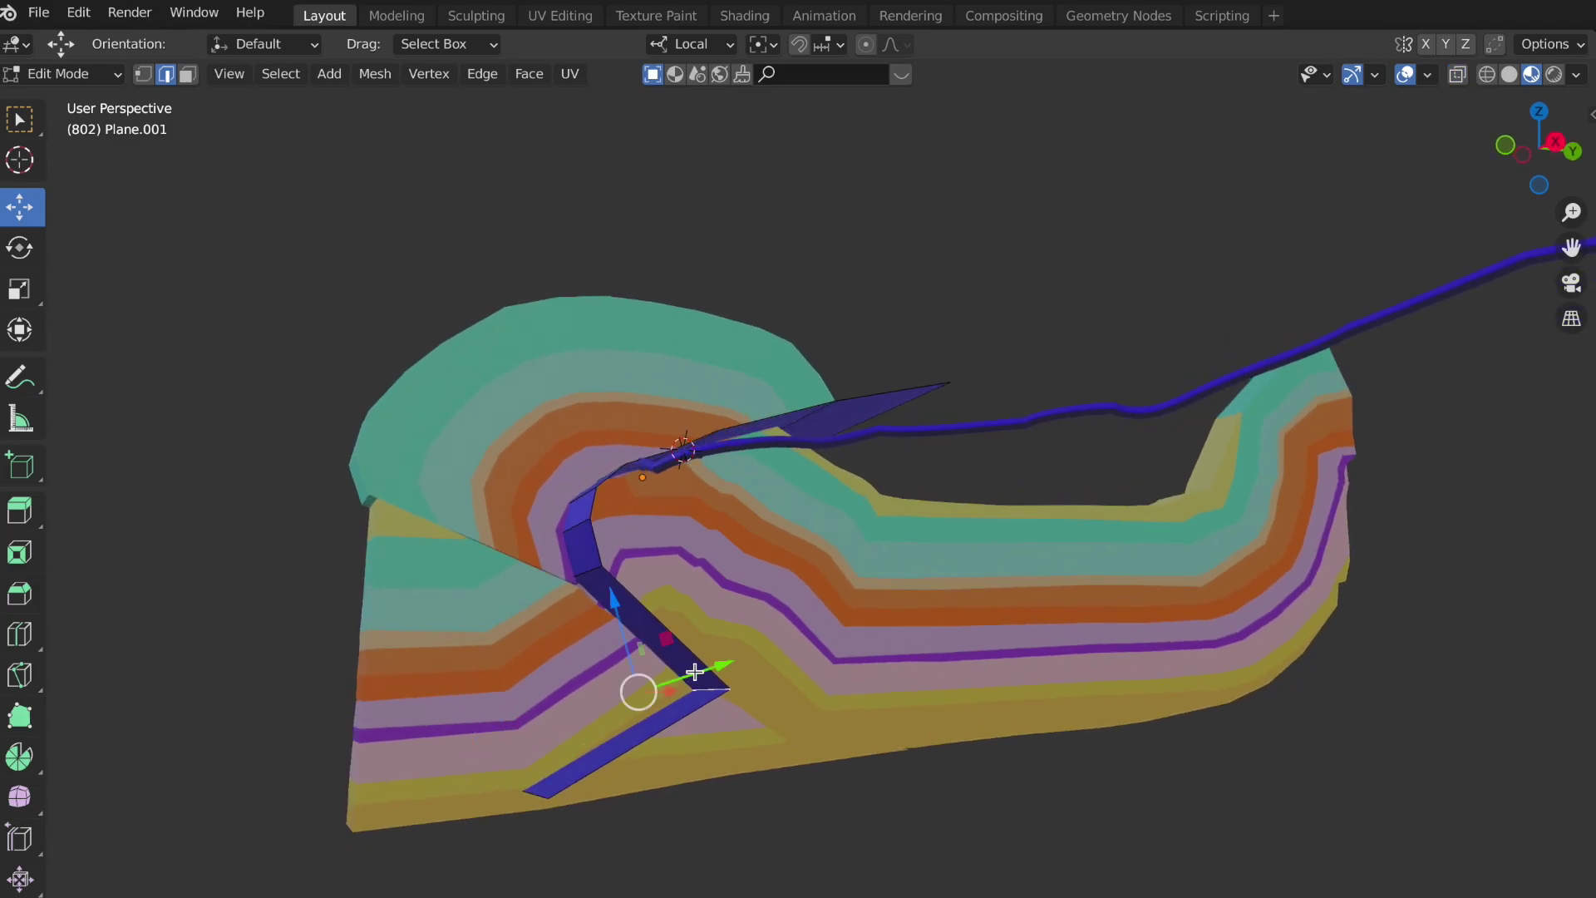
pyautogui.press('g')
pyautogui.press('y')
pyautogui.click(699, 685)
pyautogui.moveTo(641, 730); pyautogui.dragTo(637, 749, button='middle')
# - Move the lowest end edge of the fault surface about -132 m along local Z
pyautogui.click(521, 781)
pyautogui.press('g')
pyautogui.press('z')
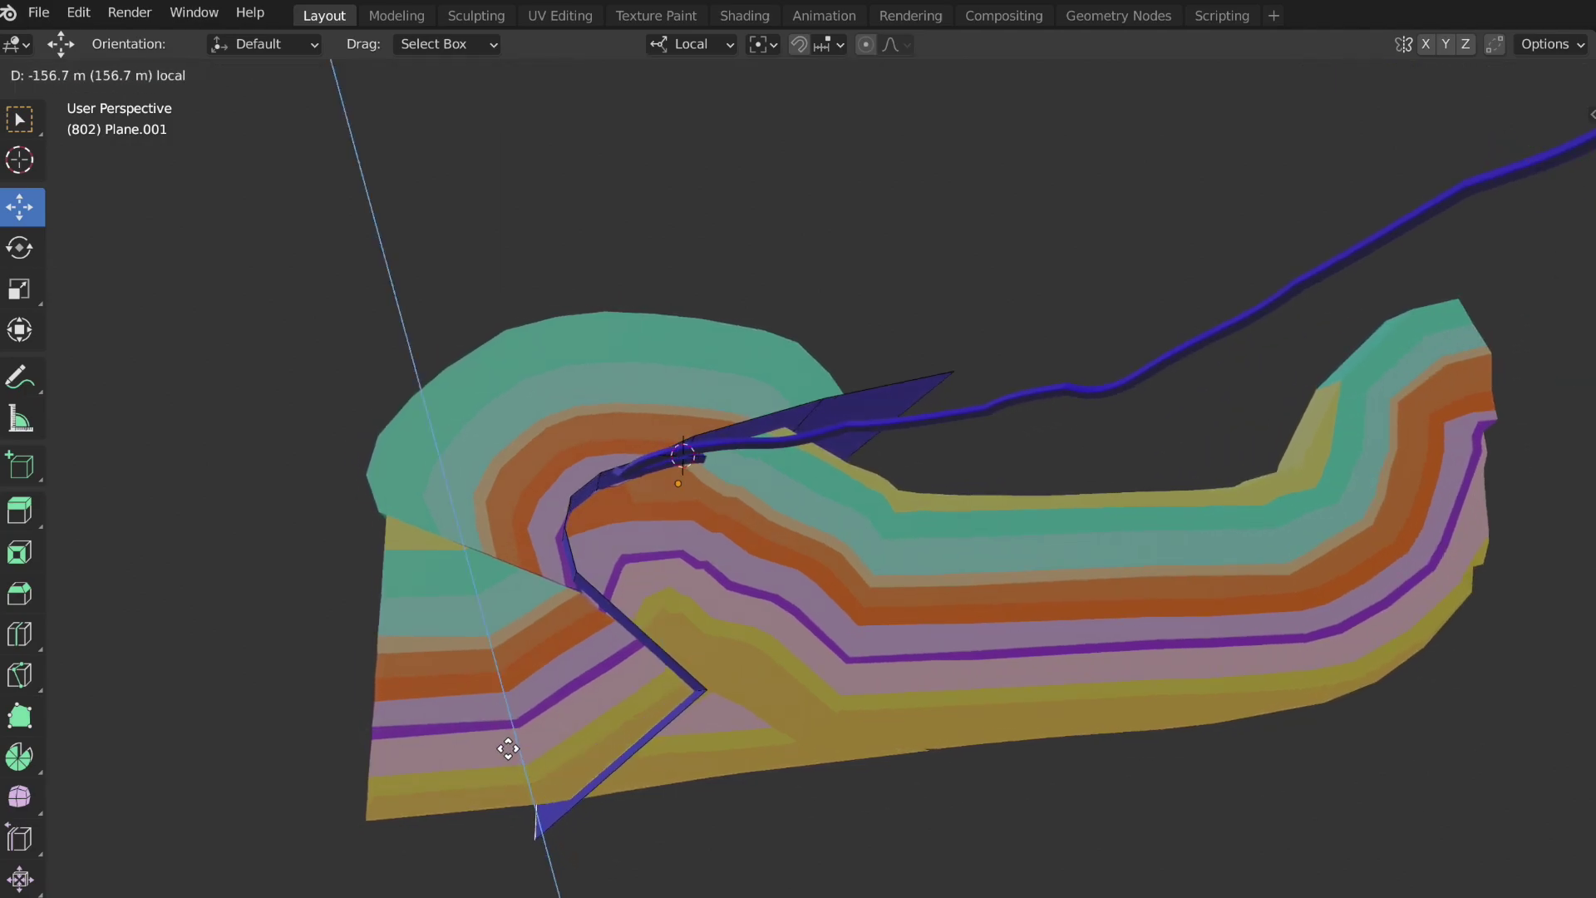
pyautogui.click(504, 746)
# - Extrude the lowest end edge westward by about -183, -685 and -158 m in X, Y, Z, and return to Object Mode
pyautogui.press('e')
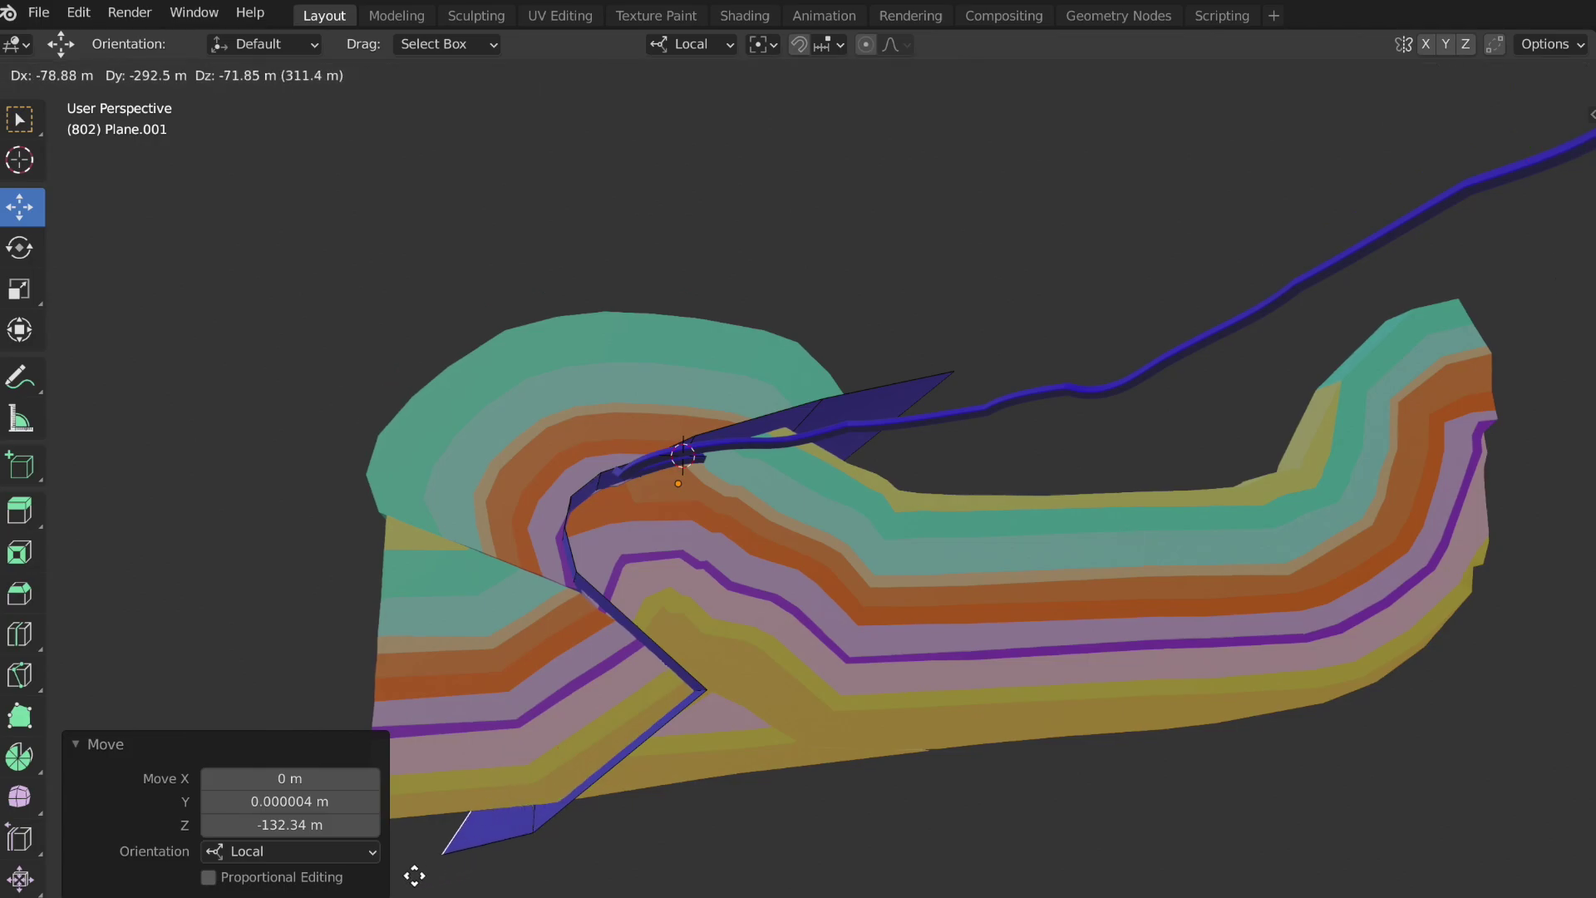
pyautogui.click(337, 883)
pyautogui.moveTo(859, 670); pyautogui.dragTo(863, 675, button='middle')
pyautogui.moveTo(862, 674); pyautogui.dragTo(815, 657, button='middle')
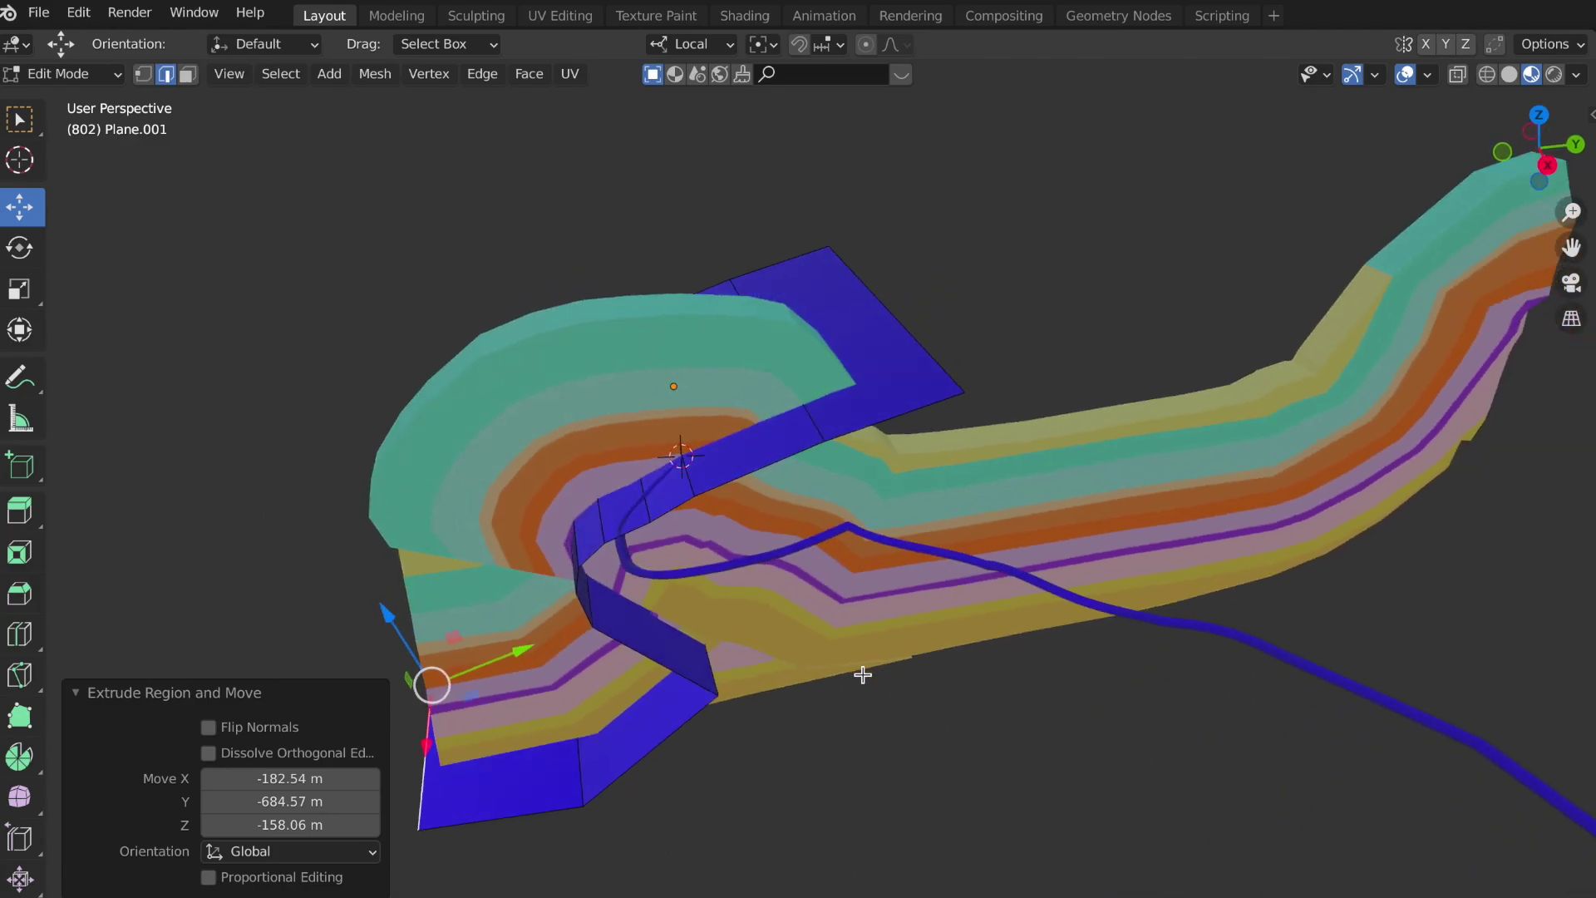
pyautogui.click(56, 78)
pyautogui.click(65, 93)
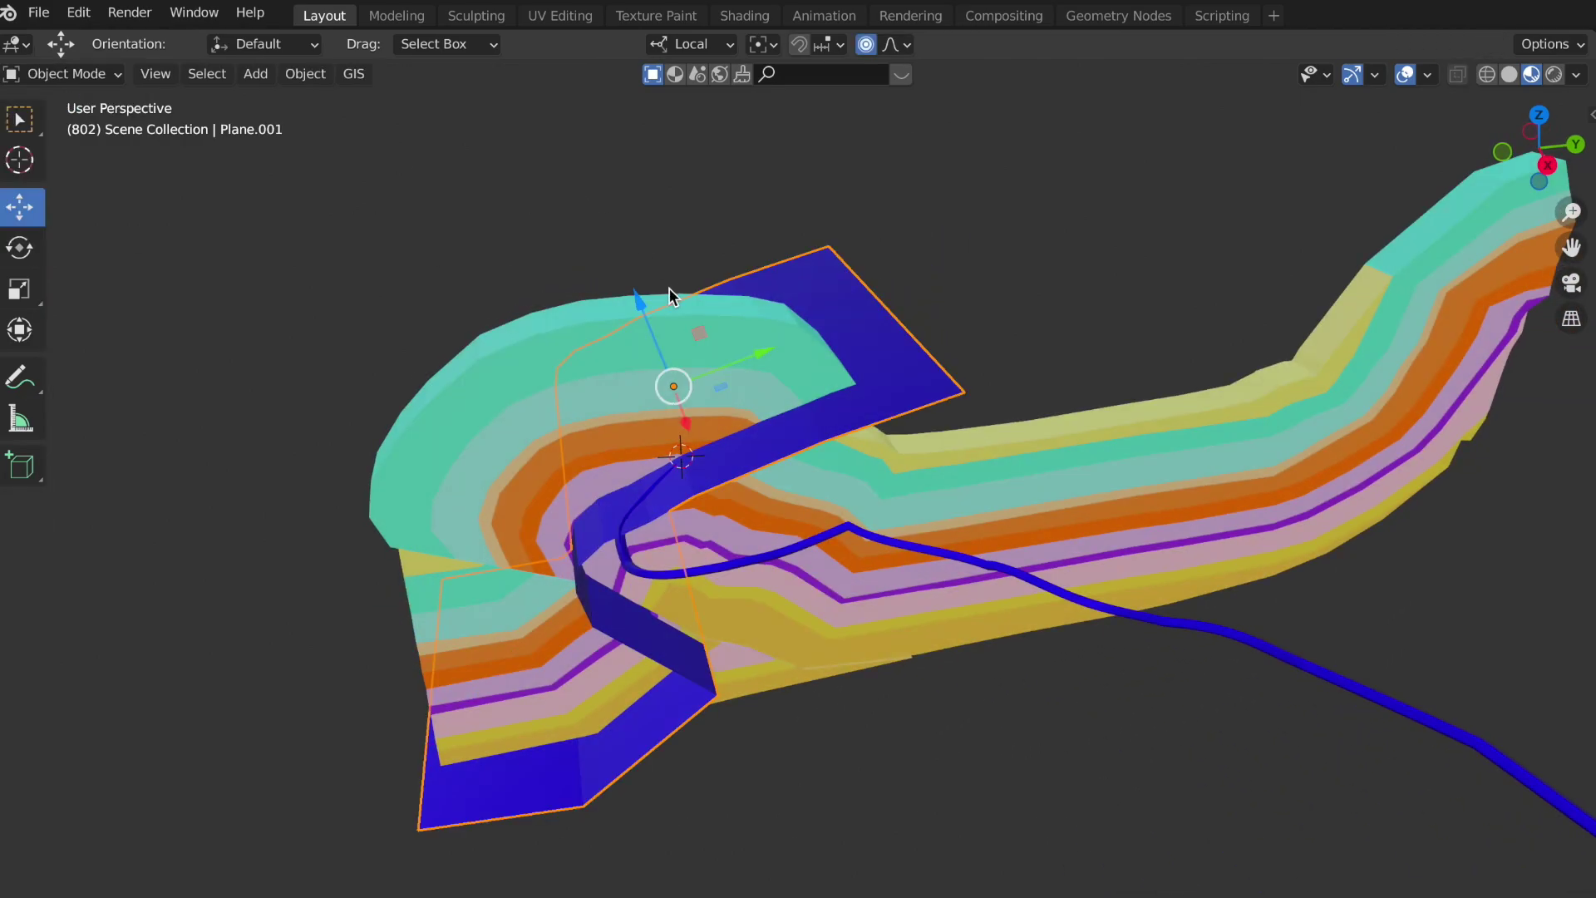
pyautogui.moveTo(949, 281); pyautogui.dragTo(991, 302, button='middle')
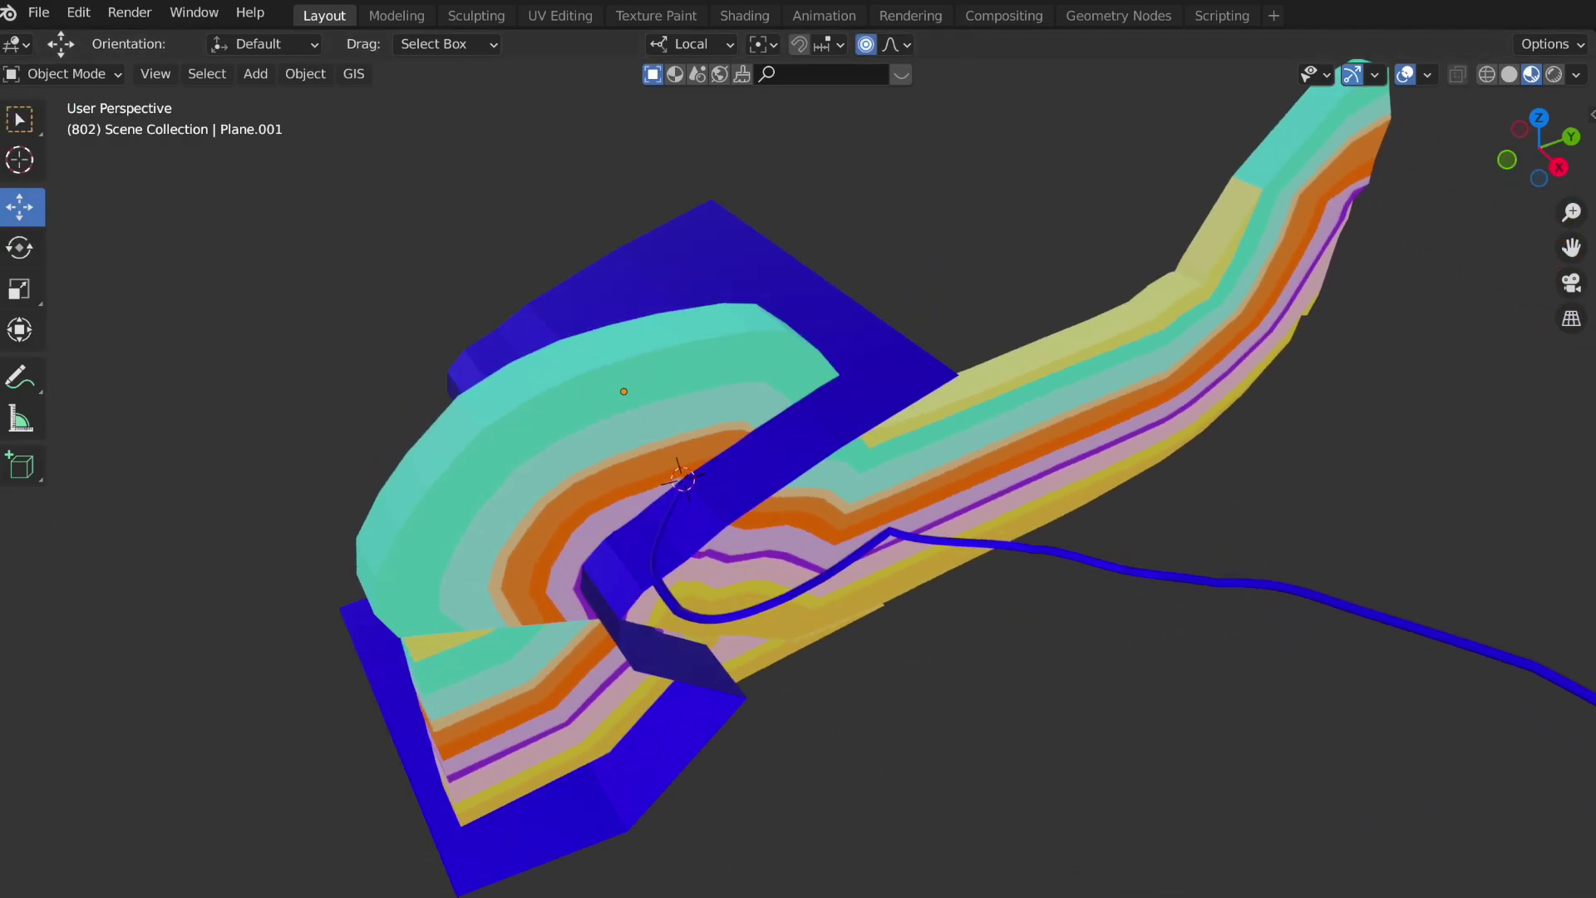
# - Unhide the hidden objects and add a loop cut close to the fault surface's eastern end edge, slid to a factor of about 0.951
pyautogui.hotkey('alt', 'h')
pyautogui.moveTo(1407, 491); pyautogui.dragTo(1406, 487, button='middle')
pyautogui.click(695, 443)
pyautogui.click(57, 73)
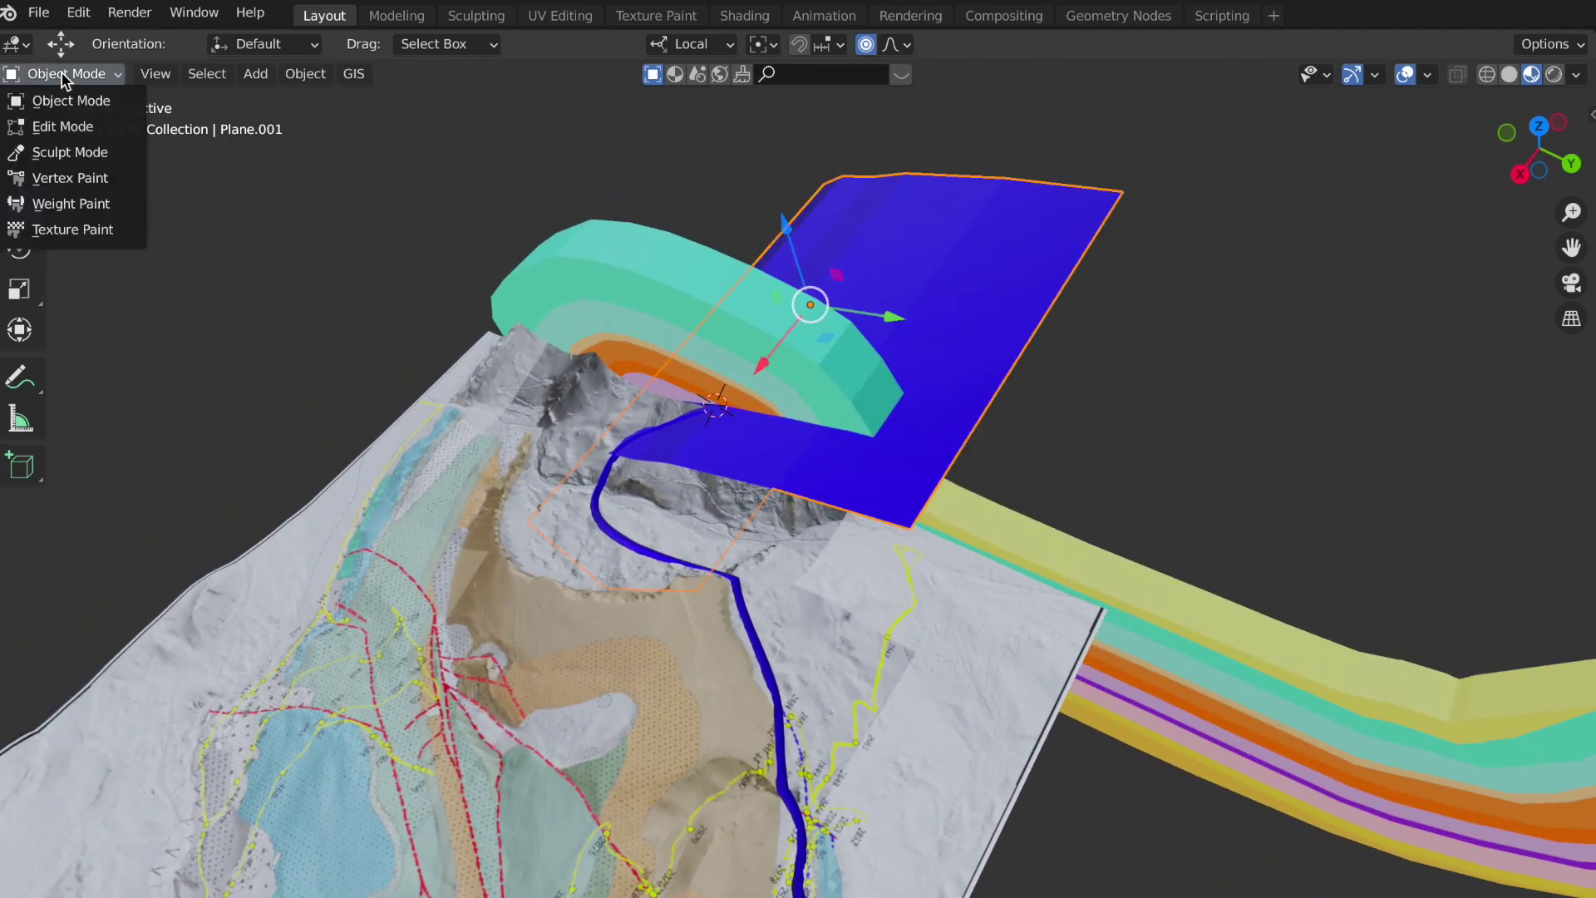
pyautogui.click(68, 125)
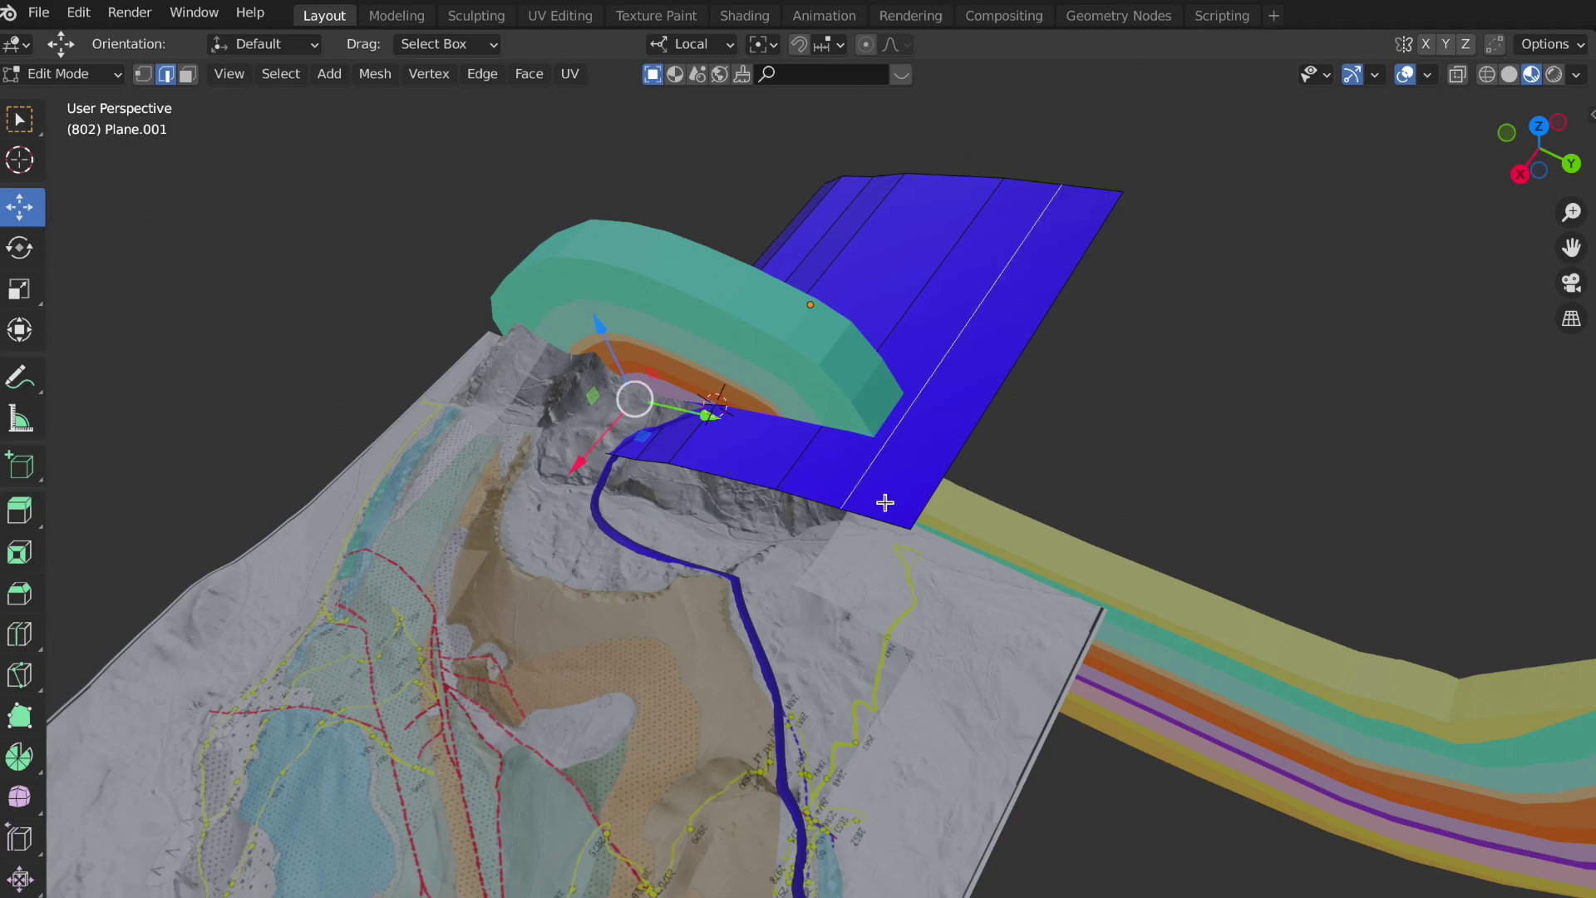
pyautogui.hotkey('ctrl', 'r')
pyautogui.click(919, 496)
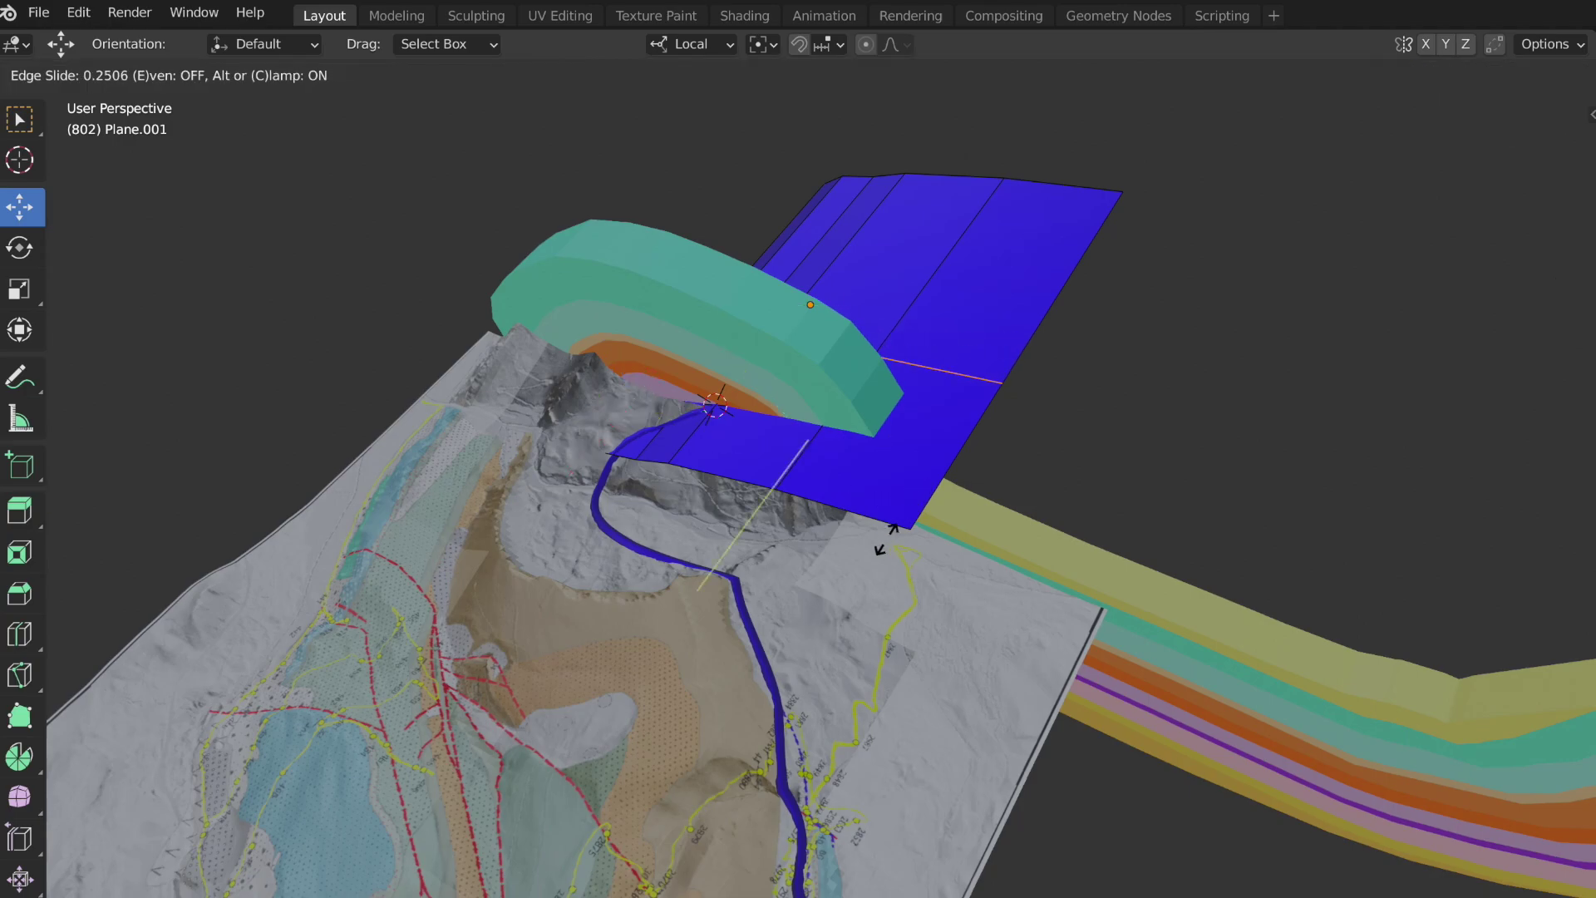
pyautogui.click(798, 642)
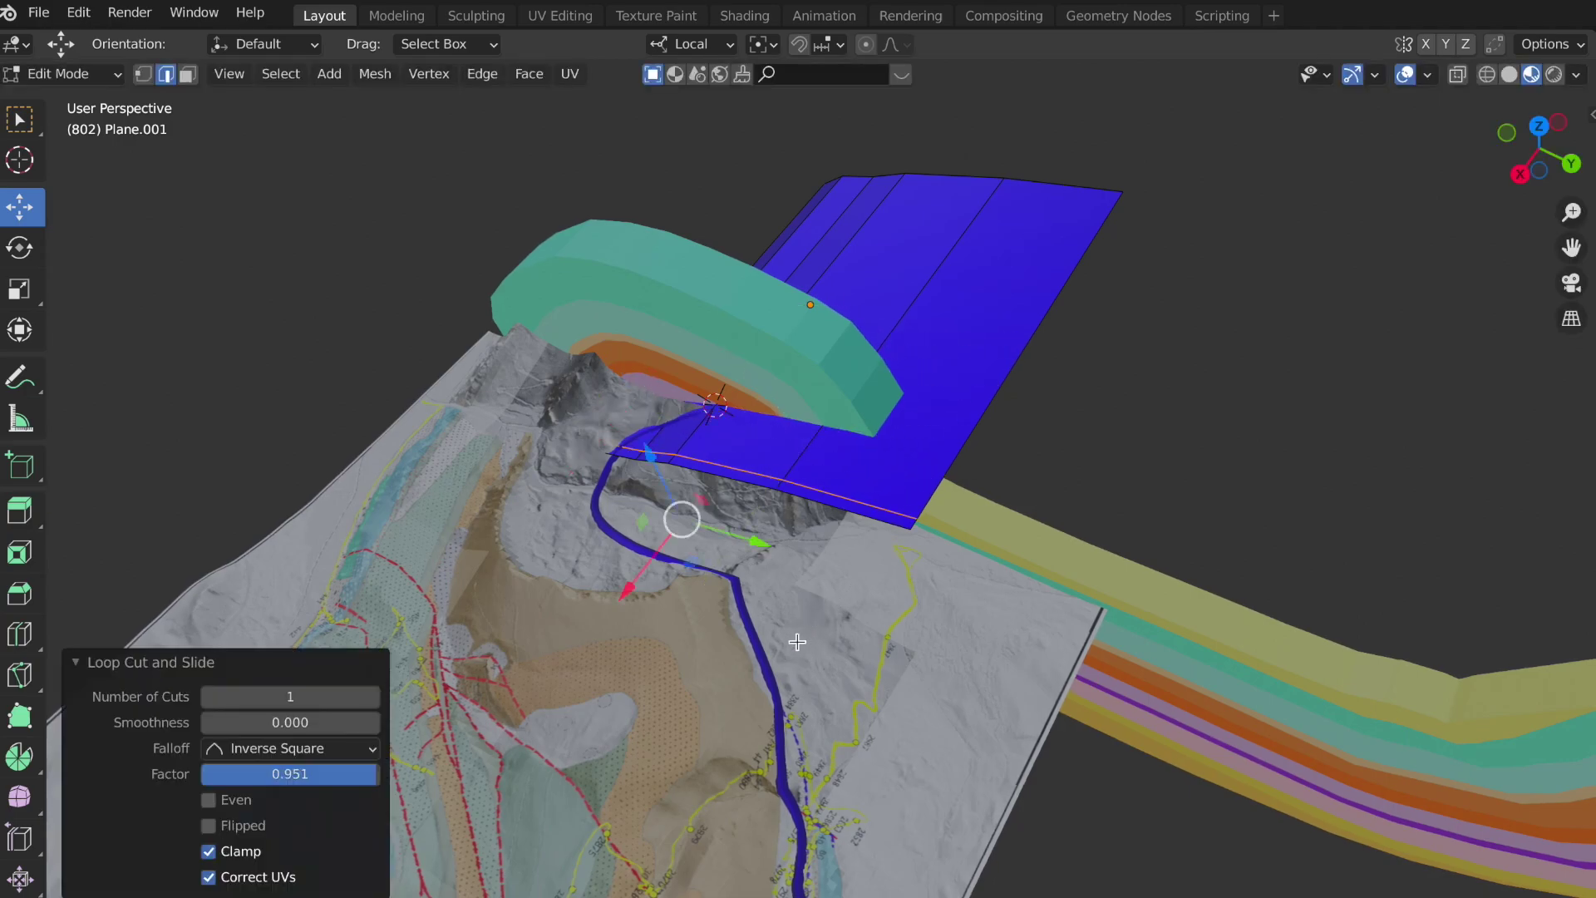
# - Extrude the eastern end edge by about 277, 33 and -186 m in X, Y, Z and move it about 76 m along local Z
pyautogui.keyDown('alt'); pyautogui.click(874, 522); pyautogui.keyUp('alt')
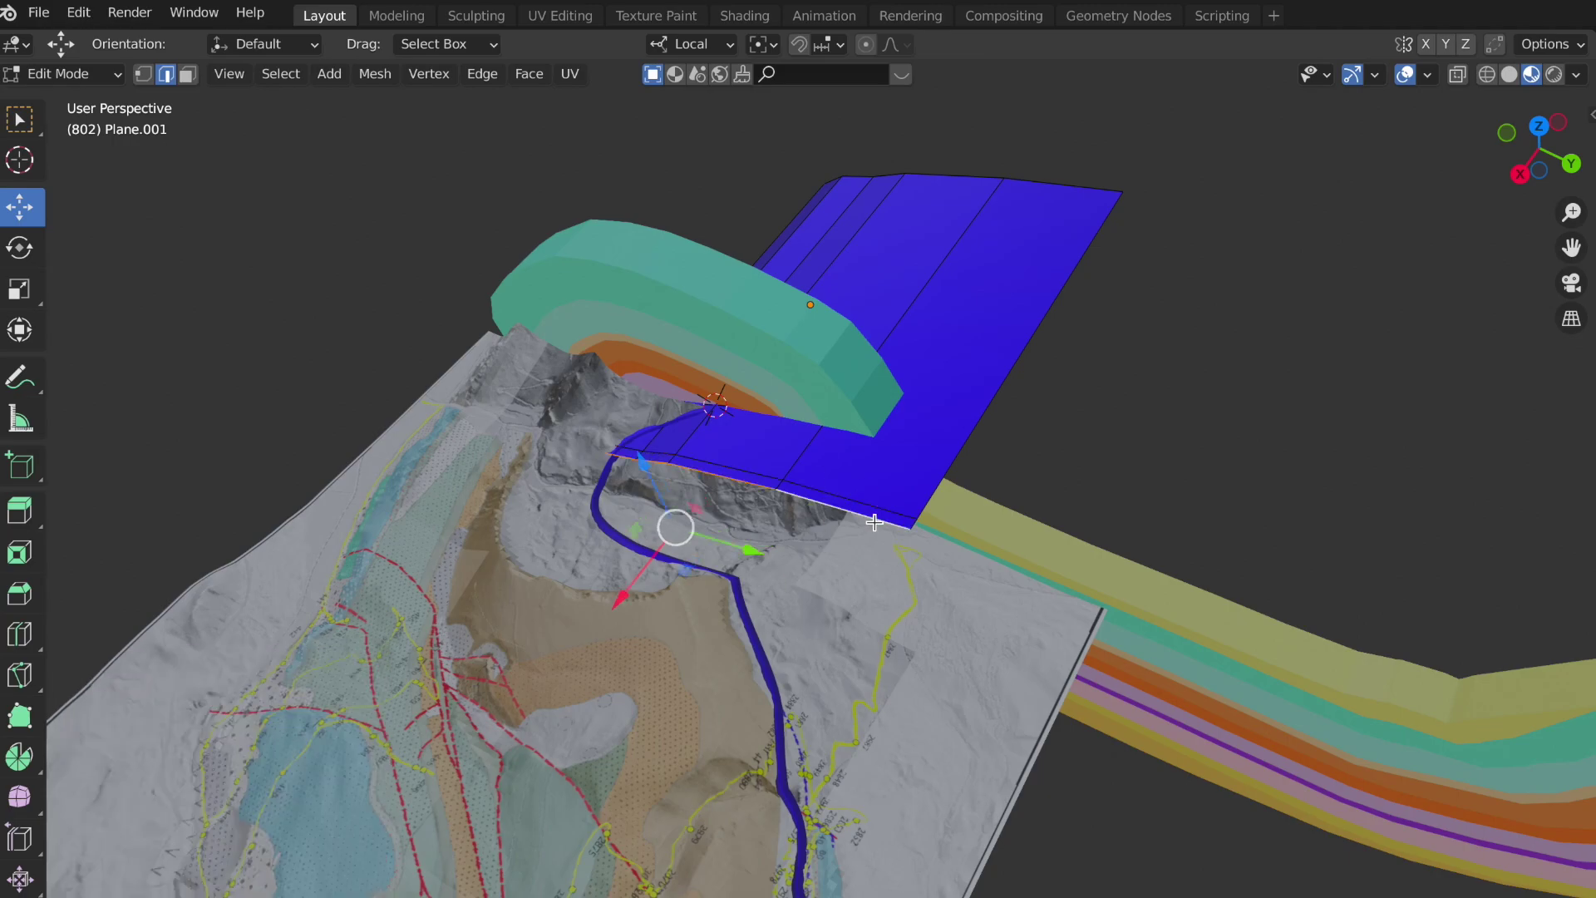
pyautogui.press('e')
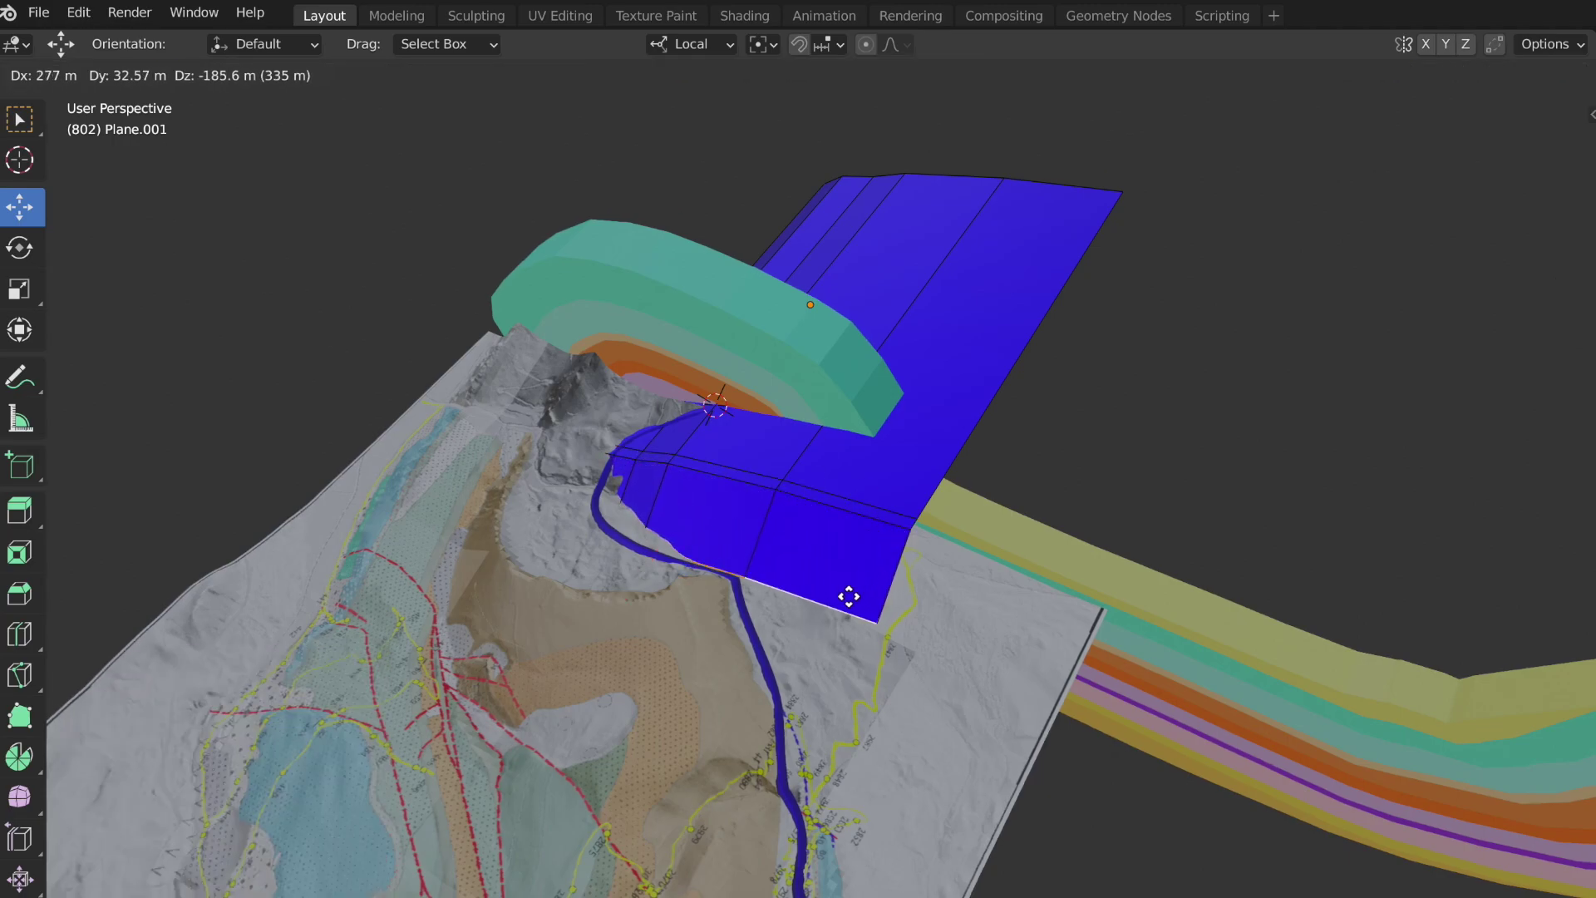
pyautogui.click(848, 599)
pyautogui.moveTo(632, 566); pyautogui.dragTo(597, 549)
# - Extrude the new end edge again along the mapped fault line and move it about 49 m along local Z
pyautogui.hotkey('ctrl', 'r')
pyautogui.click(766, 661)
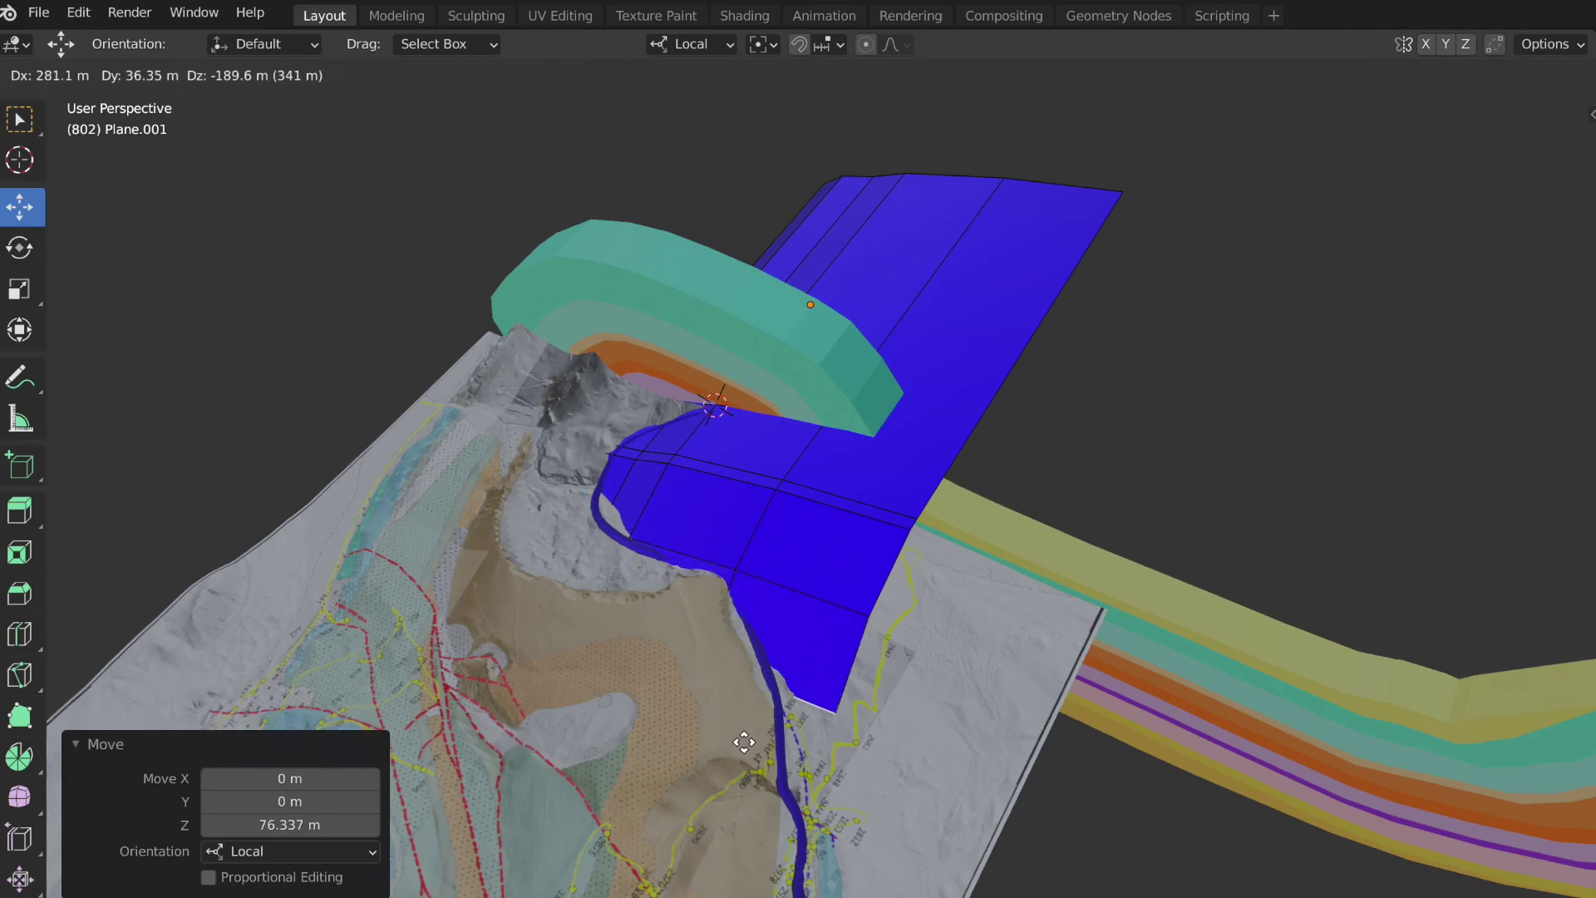
pyautogui.click(561, 638)
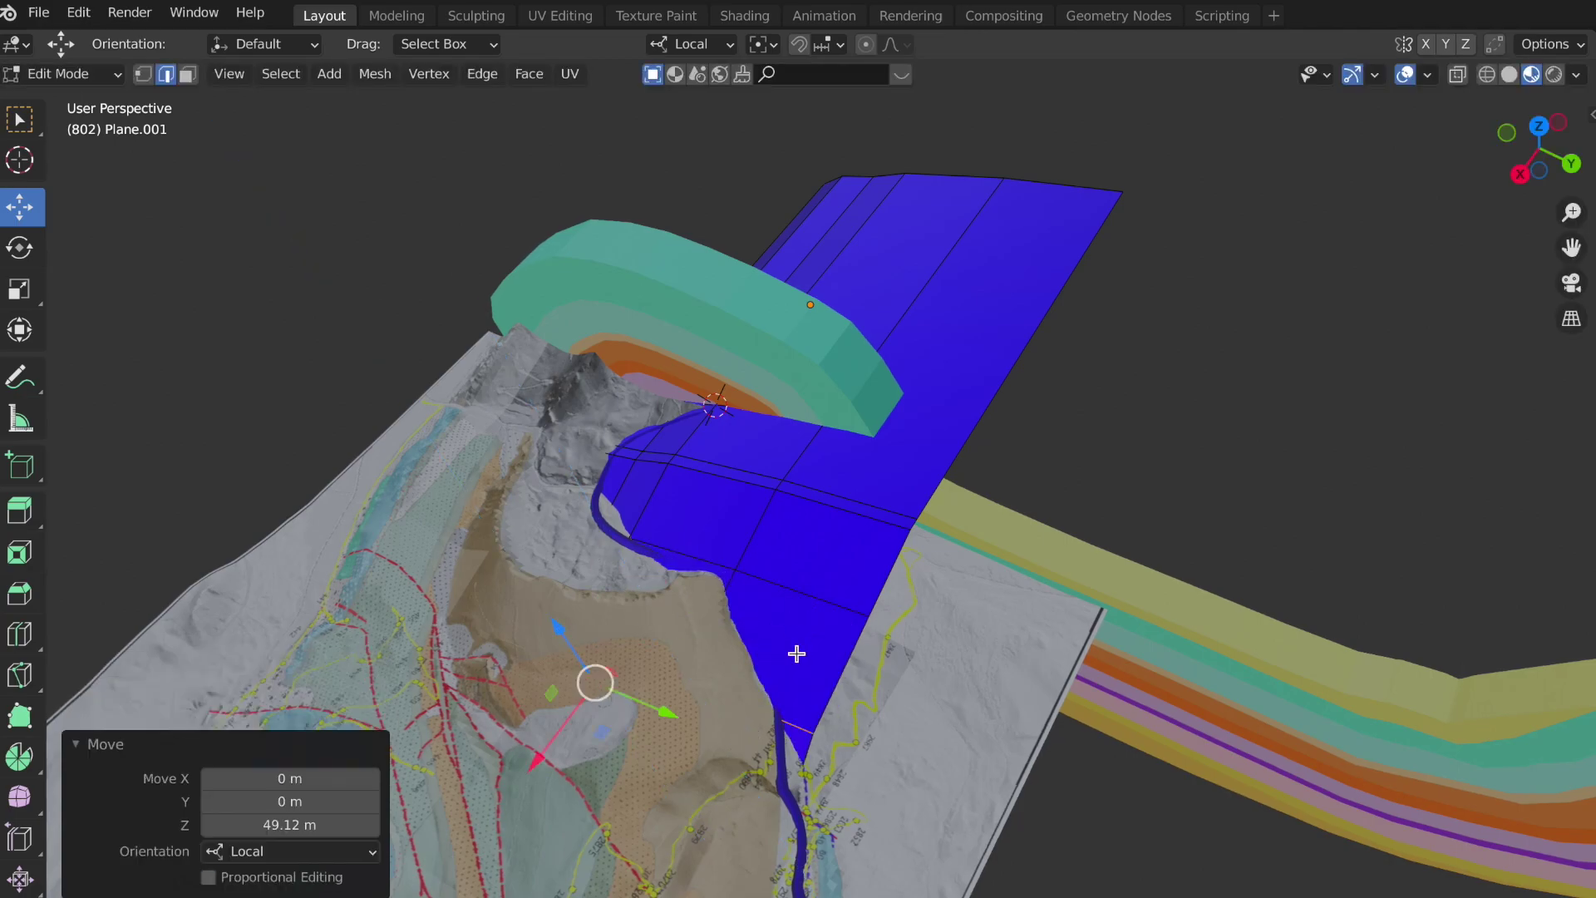
# - Add a centred loop cut across the last extruded segment and move it about -54 m along local Z to fit the fault line
pyautogui.click(797, 656)
pyautogui.rightClick(751, 656)
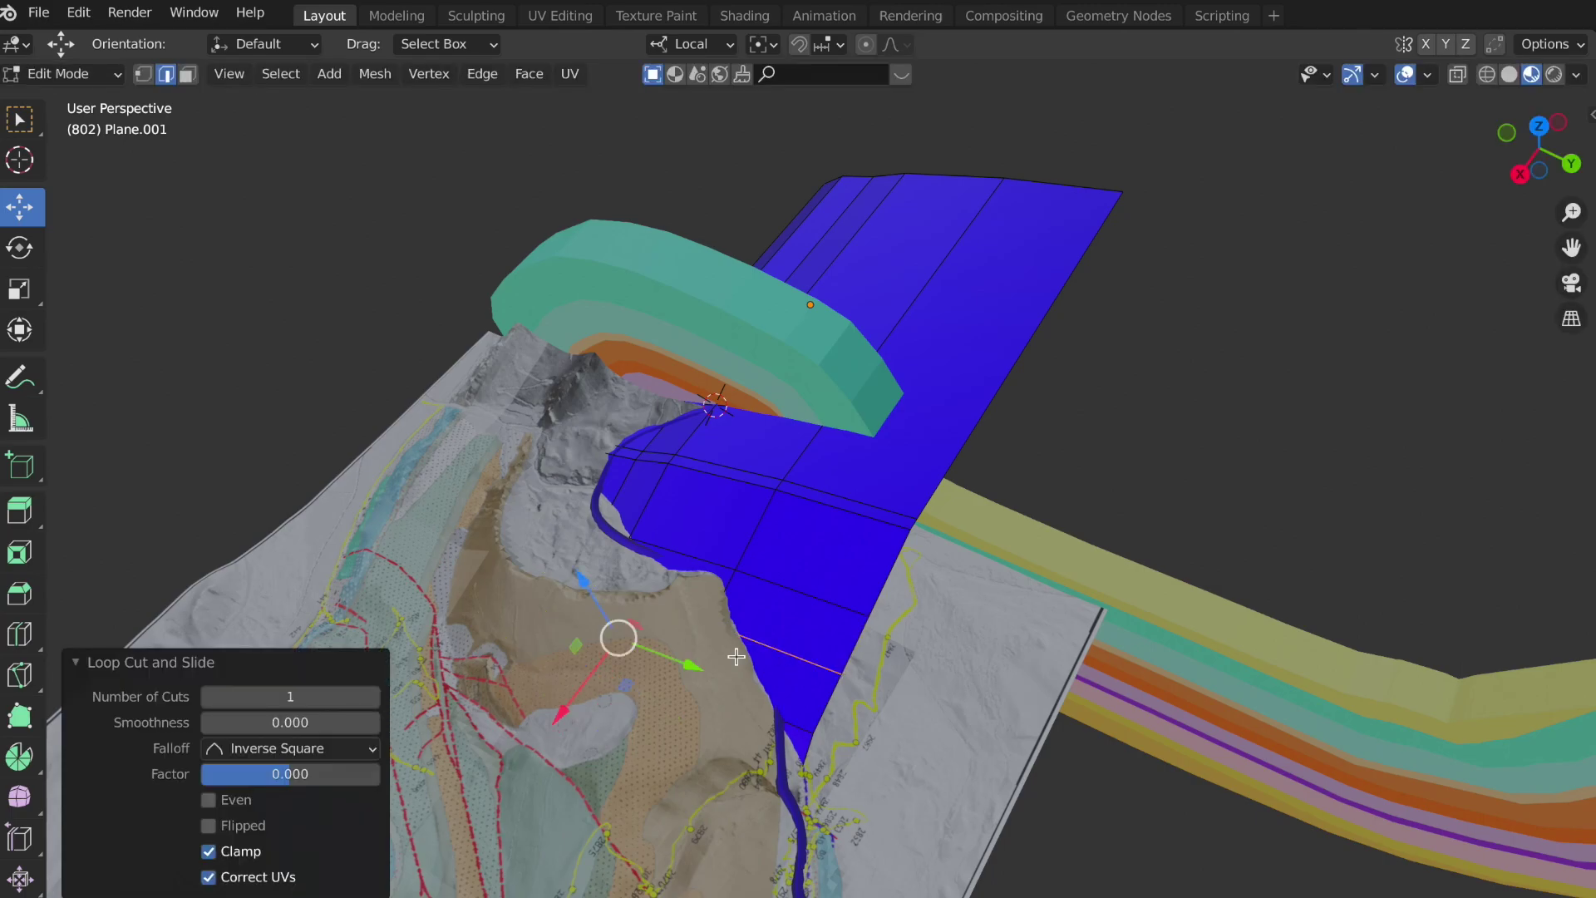
pyautogui.moveTo(584, 597); pyautogui.dragTo(599, 600)
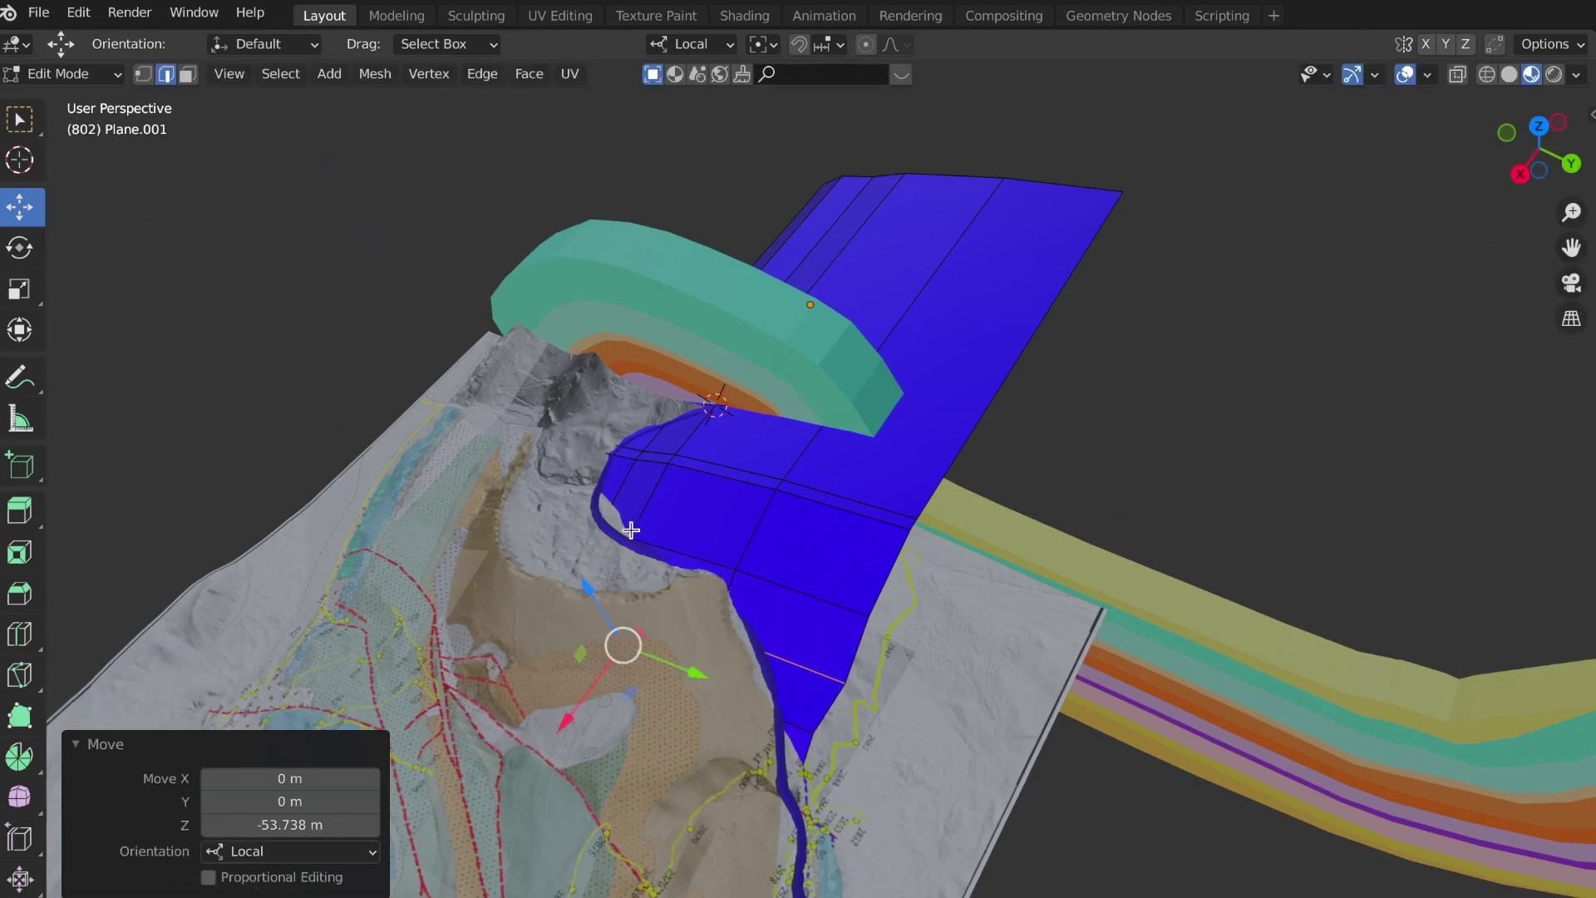
pyautogui.moveTo(620, 530); pyautogui.dragTo(616, 530, button='middle')
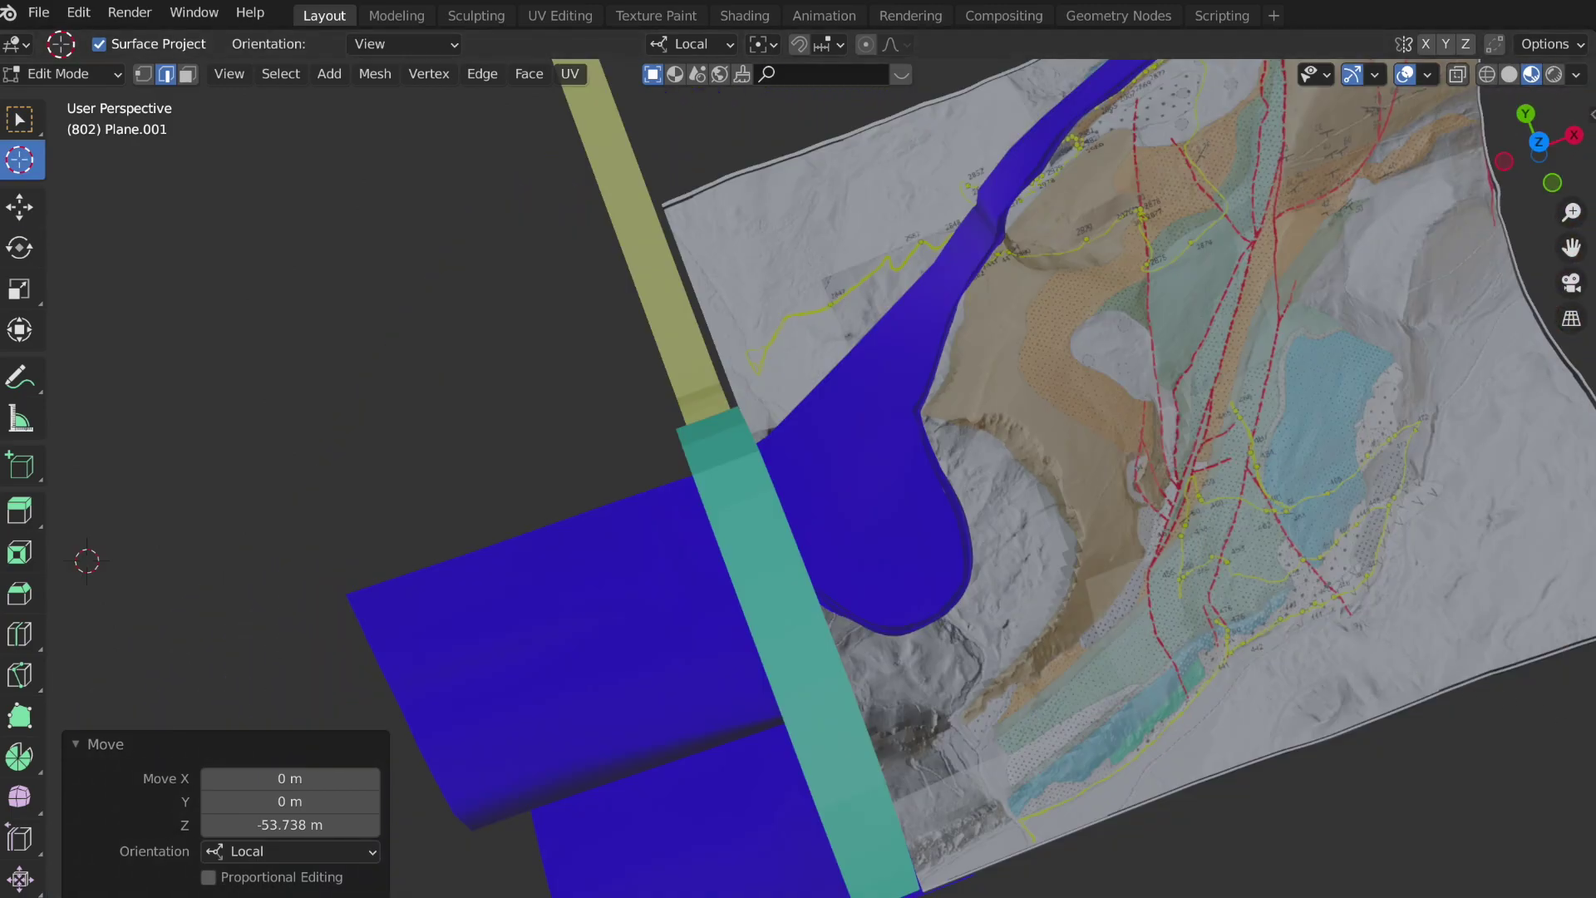
pyautogui.moveTo(1572, 212); pyautogui.dragTo(1571, 311)
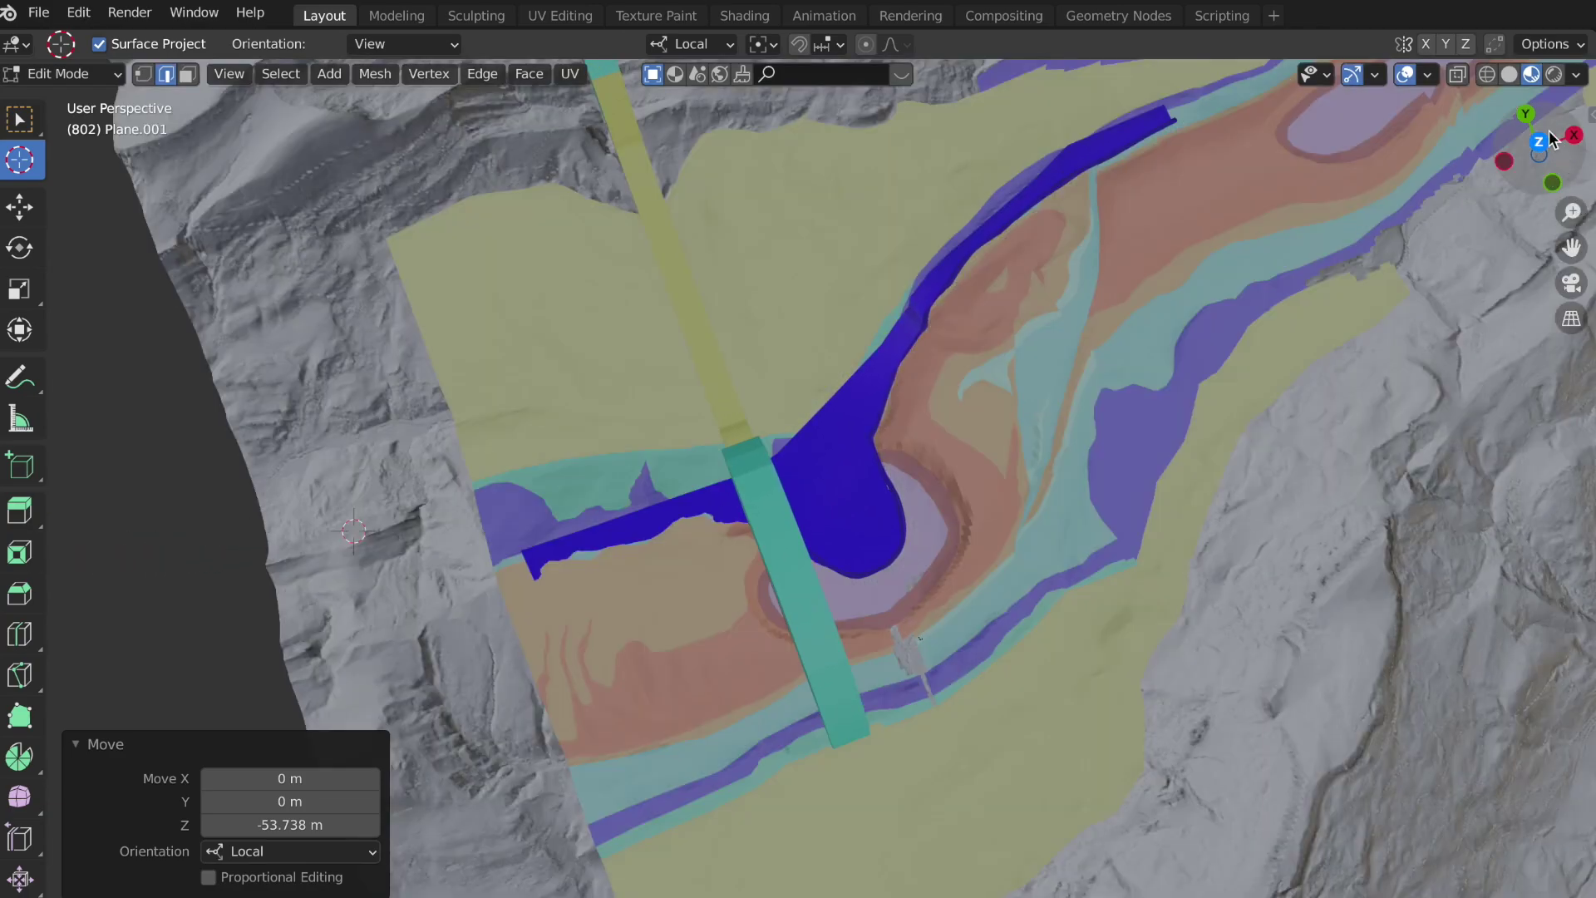
pyautogui.moveTo(1529, 118); pyautogui.dragTo(1570, 157)
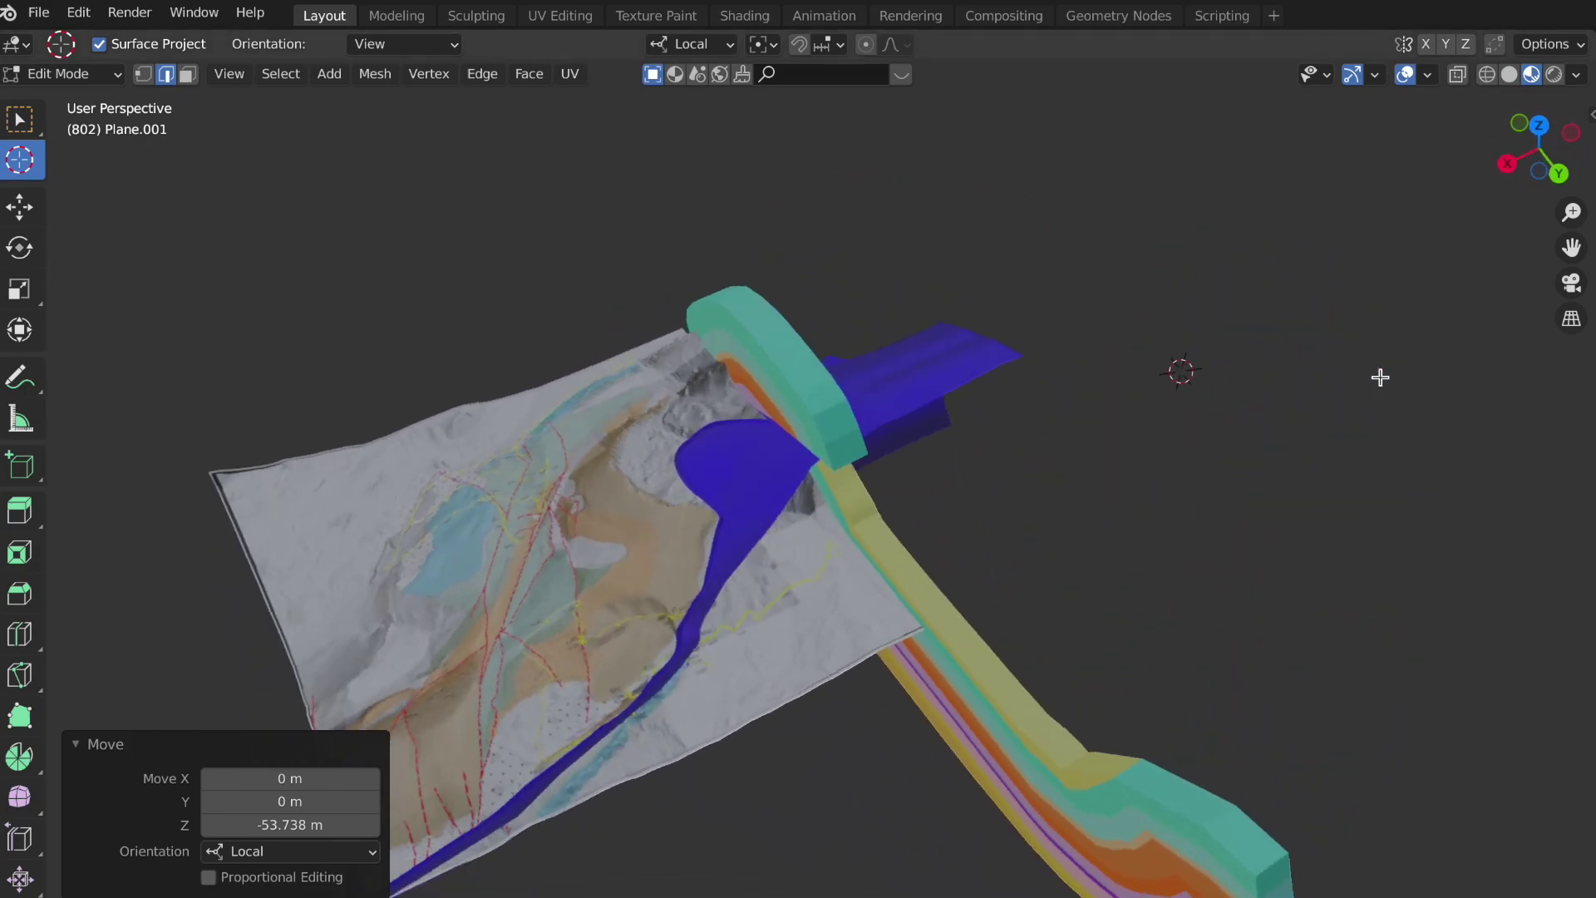
pyautogui.moveTo(1381, 378); pyautogui.dragTo(1380, 377, button='middle')
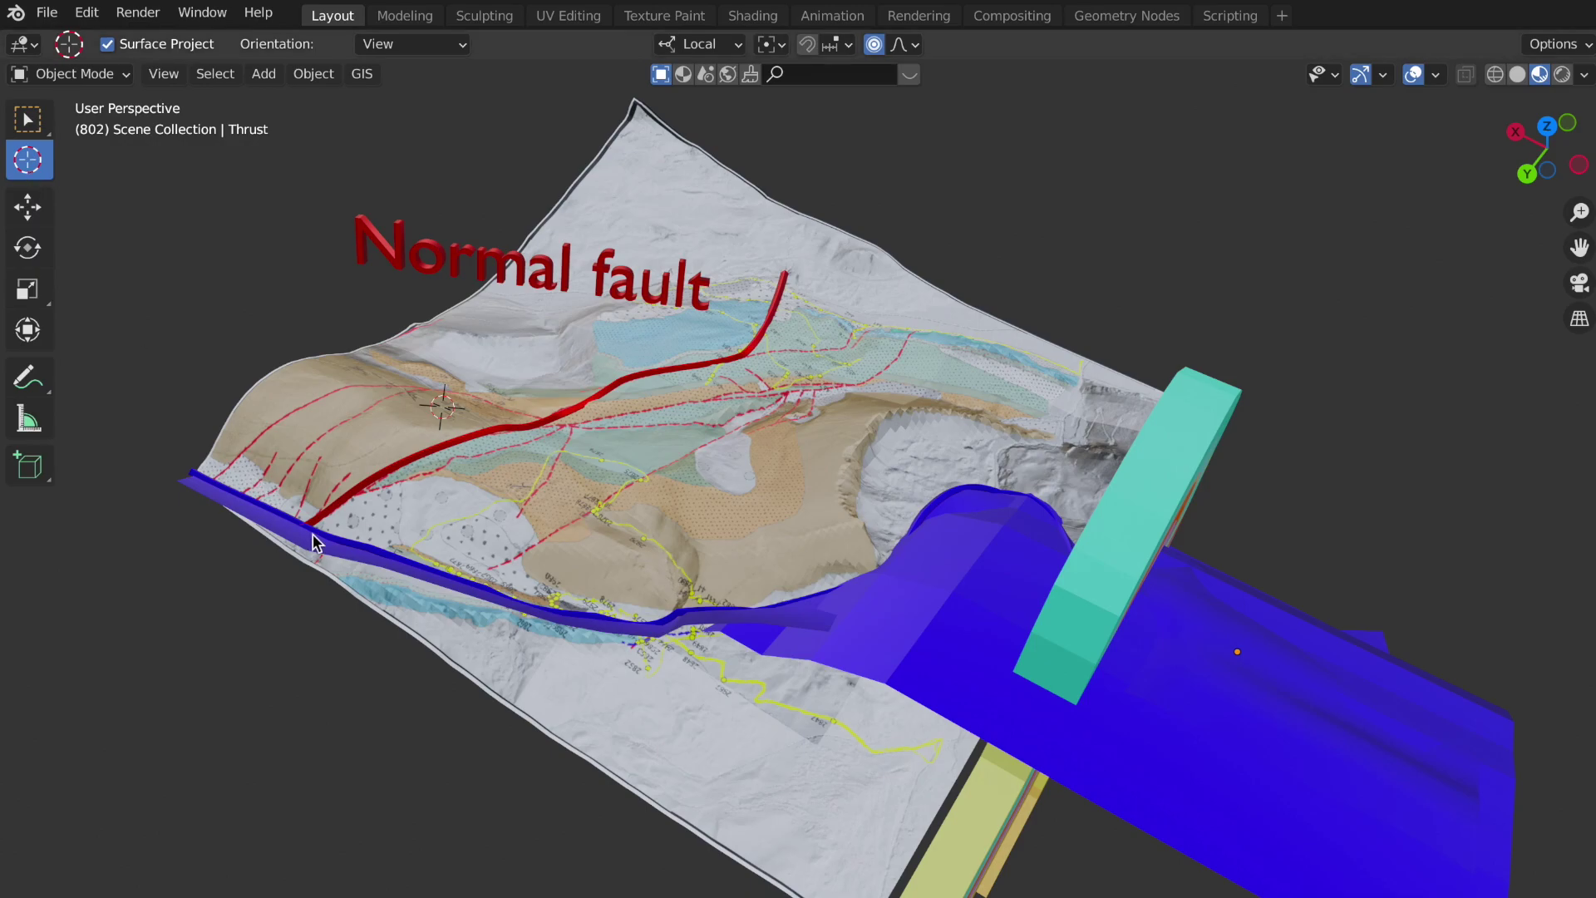
# - Place the 3D cursor where the normal fault line meets the thrust and add a plane there scaled by 1000
pyautogui.click(307, 527)
pyautogui.click(264, 74)
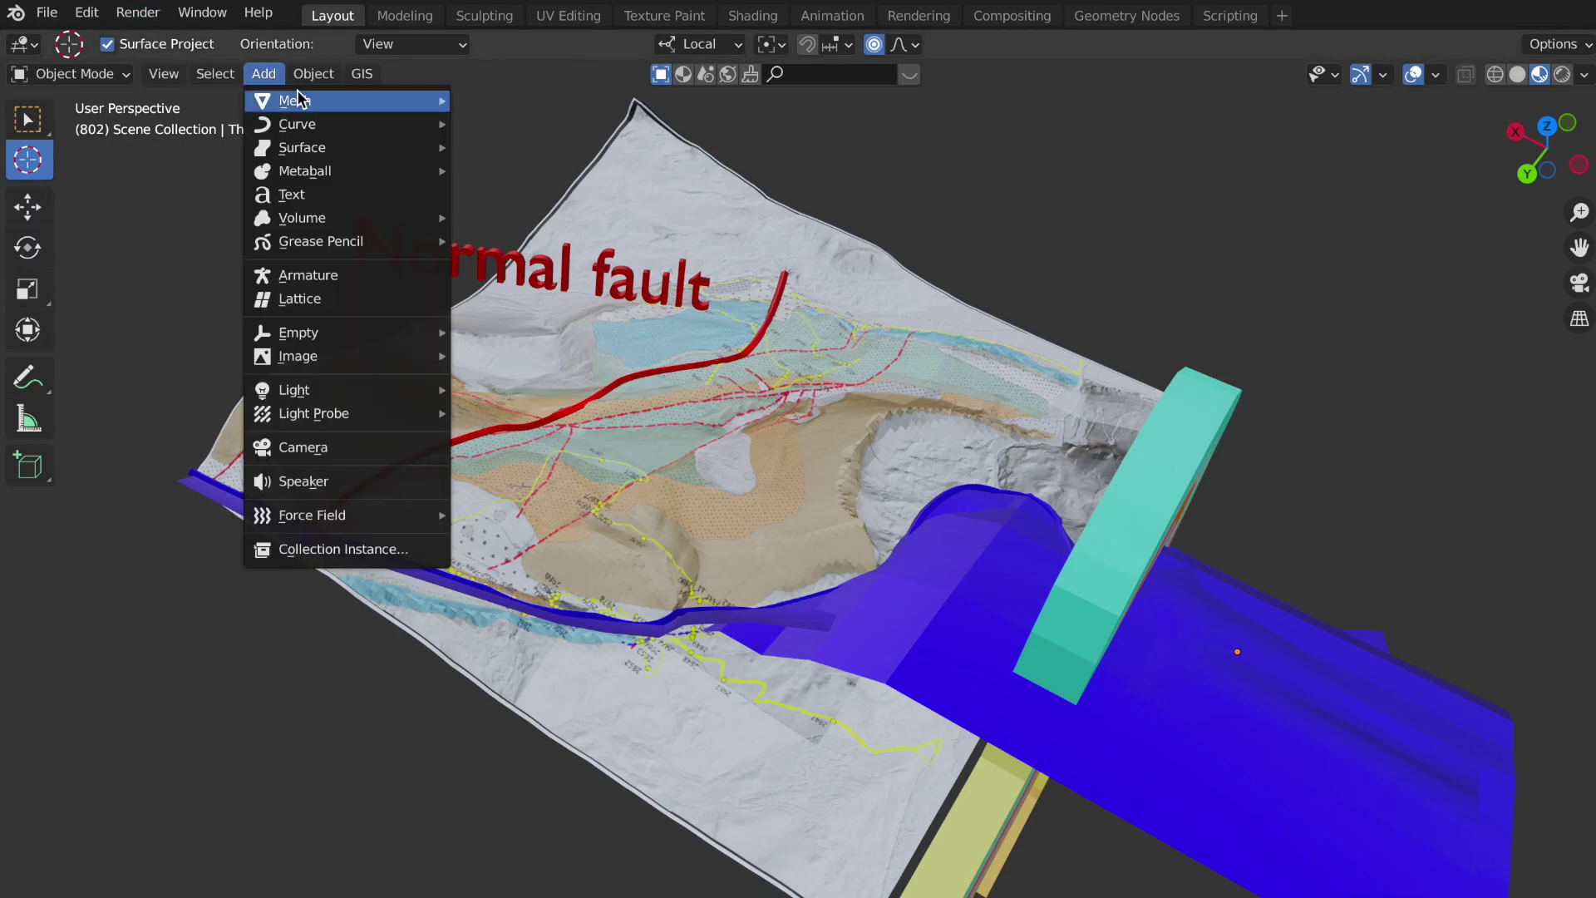
pyautogui.moveTo(279, 94)
pyautogui.click(499, 94)
pyautogui.write('s1000')
pyautogui.press('Return')
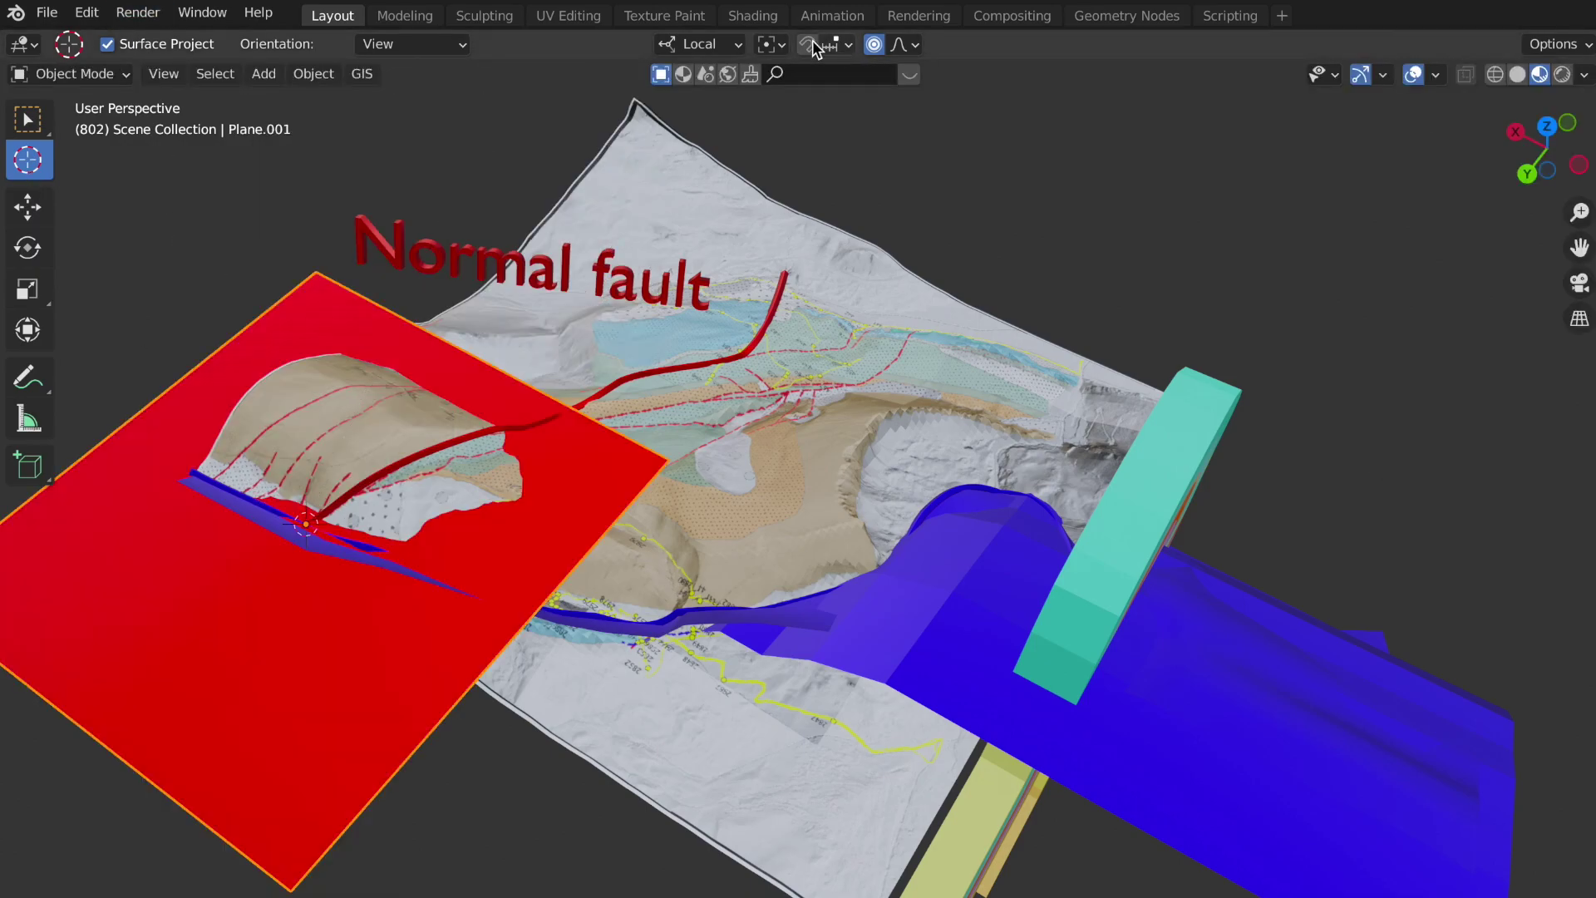
# - Set the pivot point to the 3D cursor and move the new plane so its near end lies at the cursor
pyautogui.click(772, 44)
pyautogui.click(784, 112)
pyautogui.click(28, 207)
pyautogui.moveTo(230, 597); pyautogui.dragTo(402, 437)
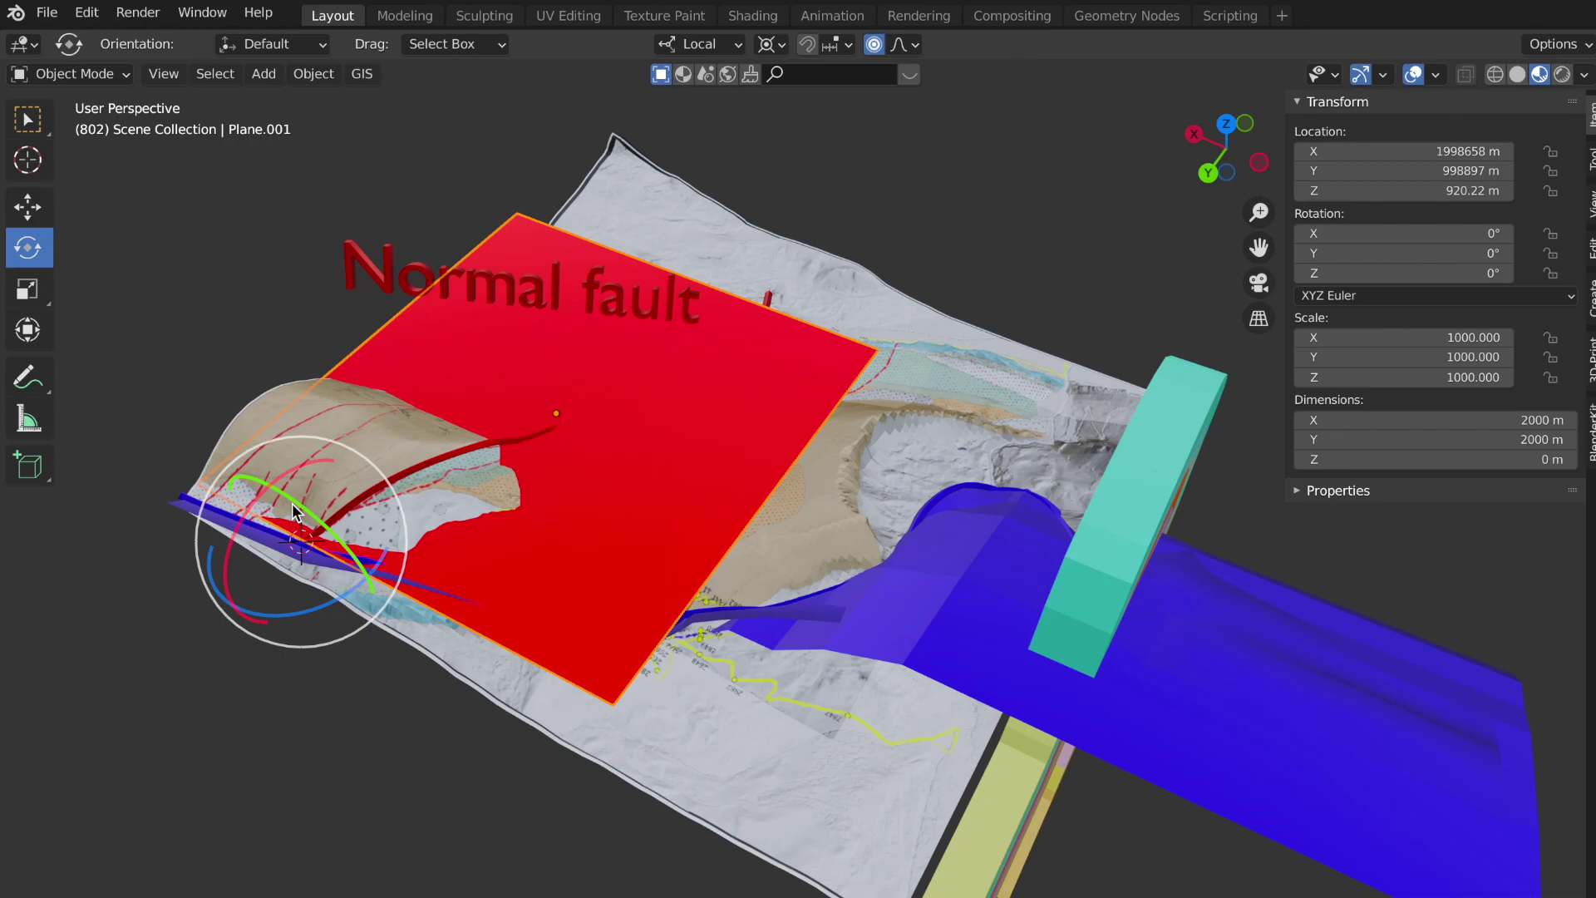
# - Rotate the new plane upright about its Y axis, setting the Y rotation to 90°
pyautogui.moveTo(363, 573); pyautogui.dragTo(1076, 486)
pyautogui.click(1419, 259)
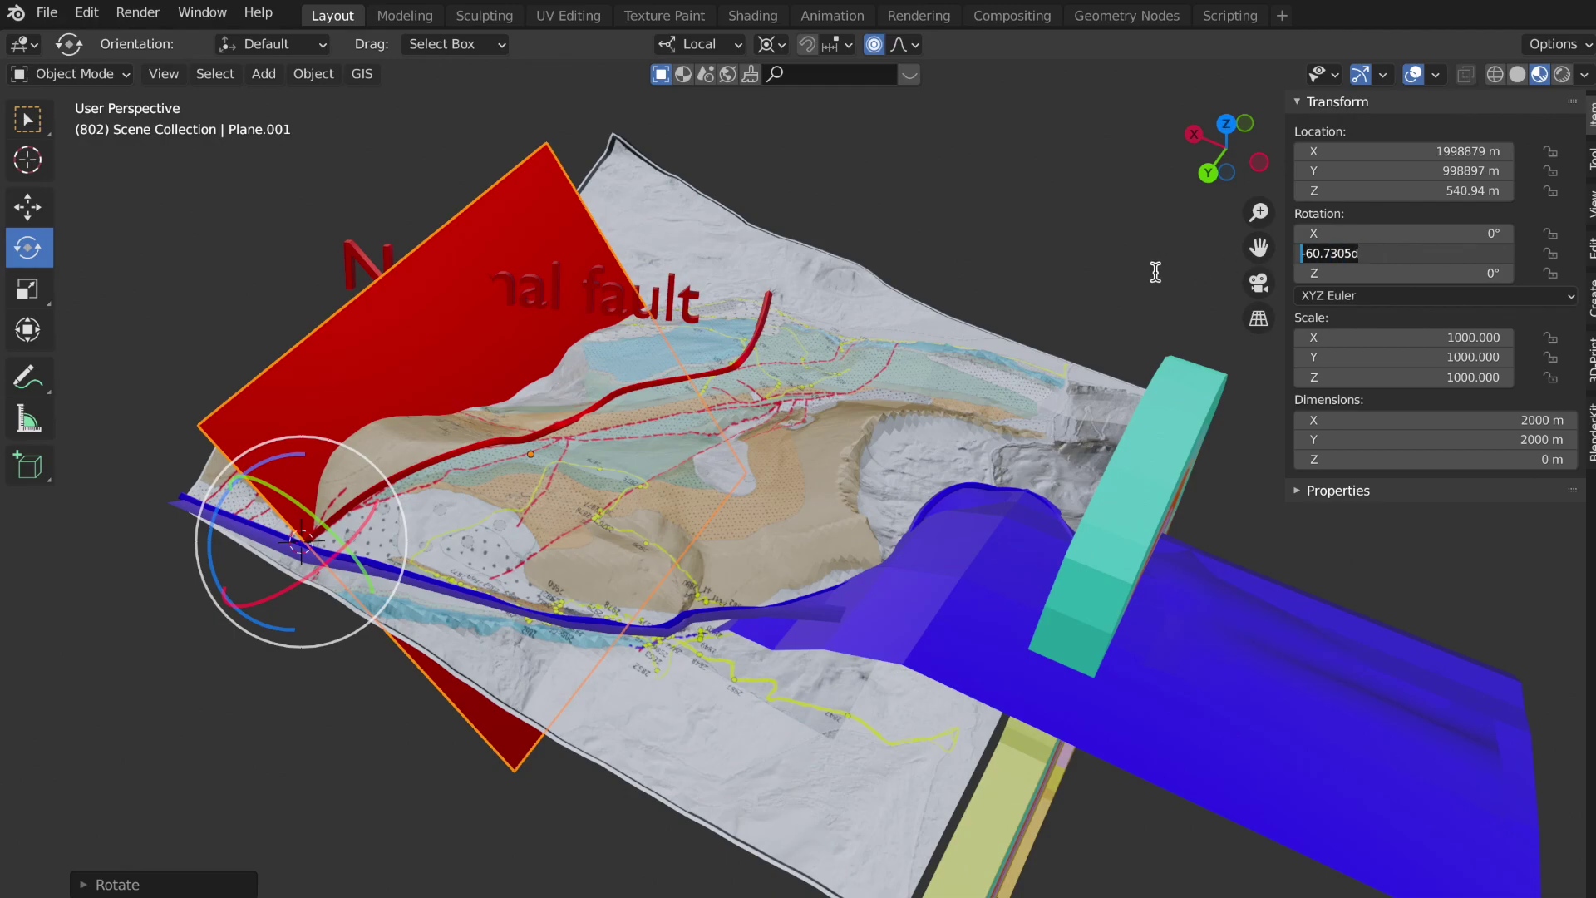
pyautogui.write('90')
pyautogui.press('Return')
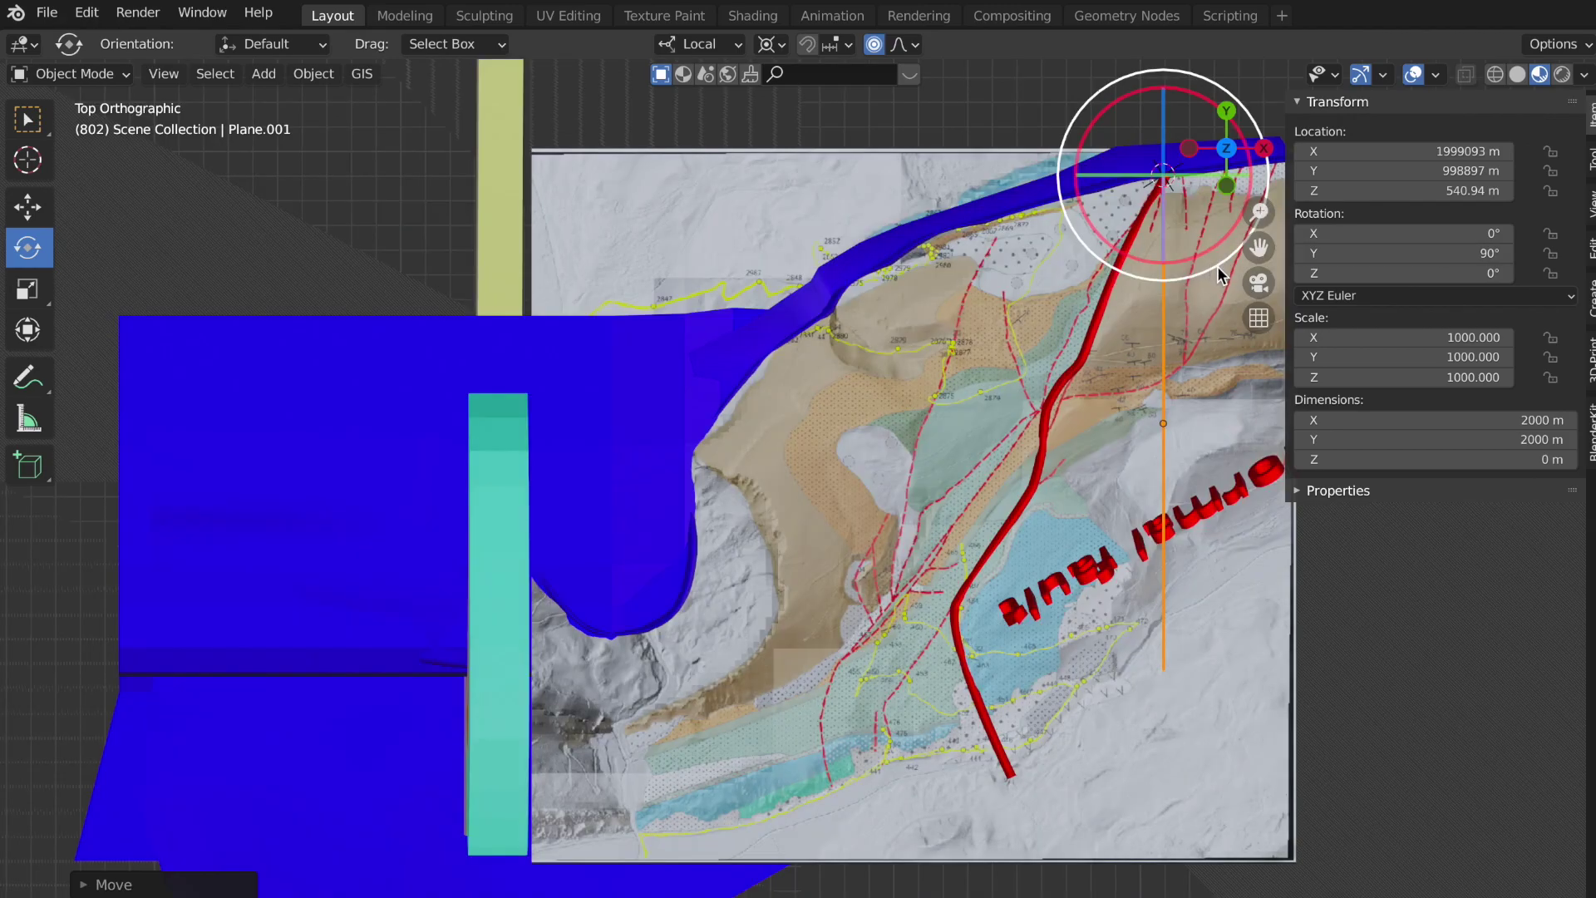
# - Turn the upright plane about 25.6° horizontally to follow the normal fault trace and tilt it to a Y rotation of 120°
pyautogui.moveTo(1220, 277); pyautogui.dragTo(1168, 293)
pyautogui.moveTo(980, 506); pyautogui.dragTo(985, 497, button='middle')
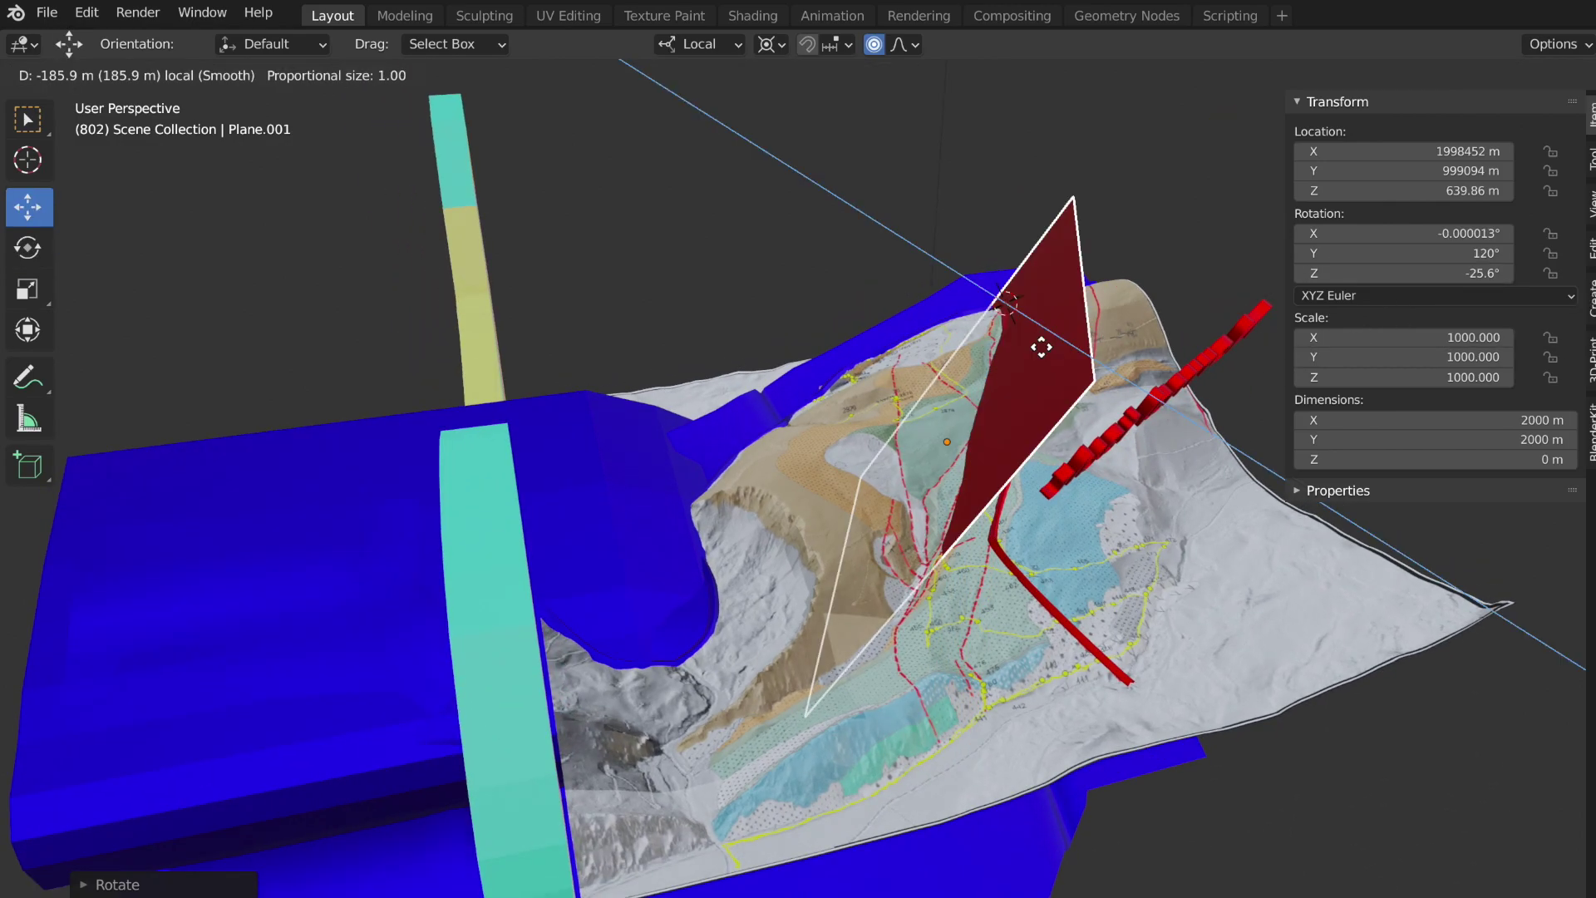
pyautogui.click(1040, 346)
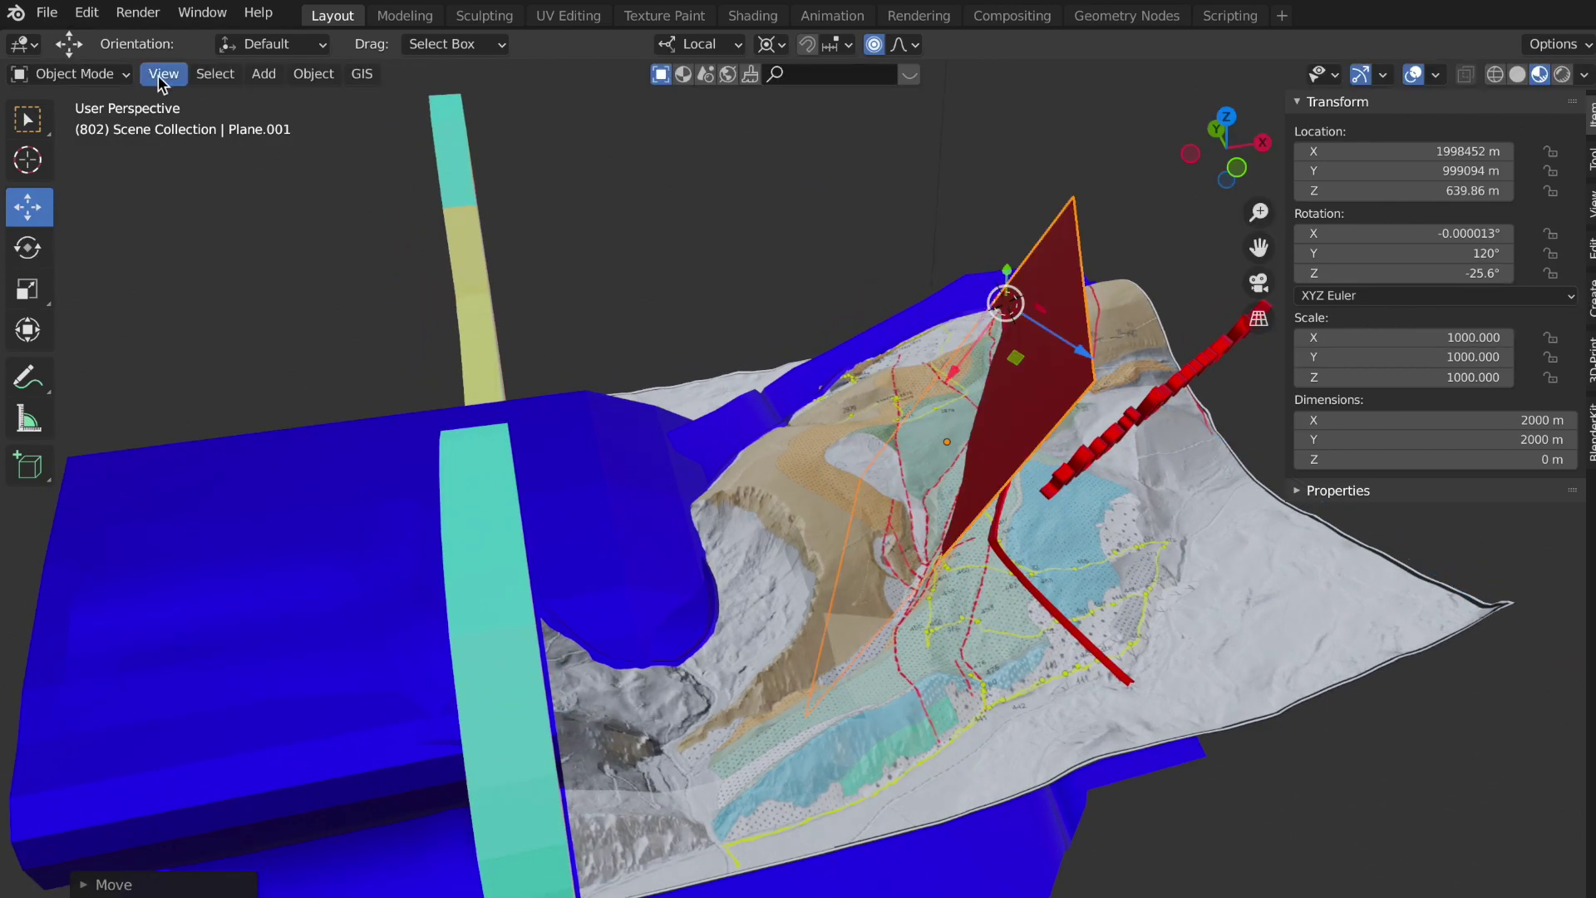
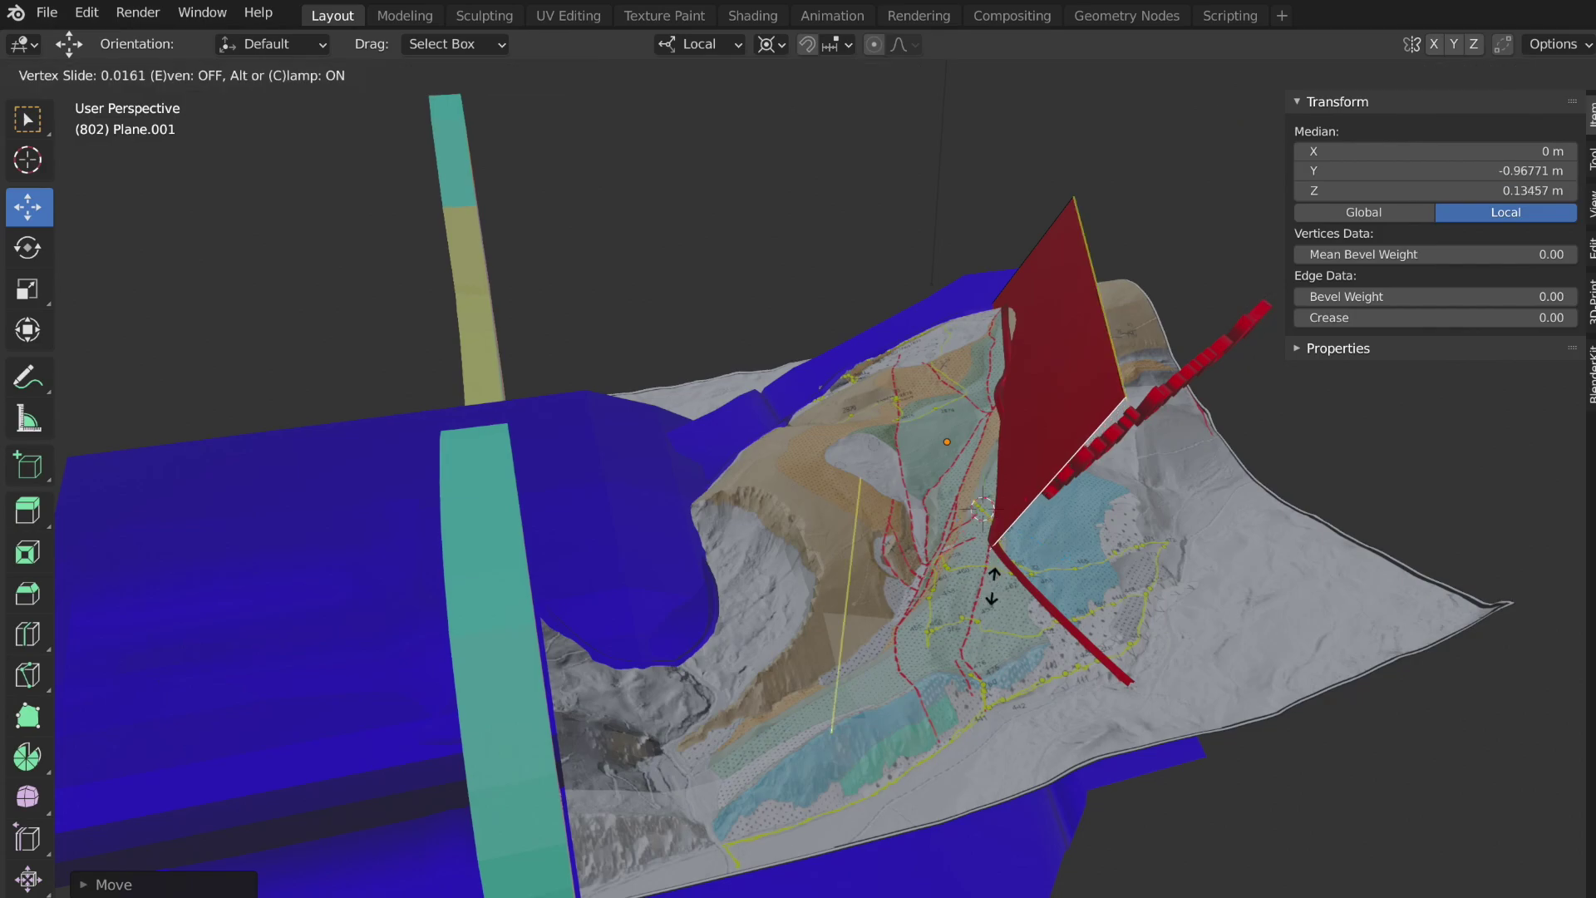
# - Slide and move the cut edge near the thrust junction so the normal fault plane bends along the mapped fault trace
pyautogui.click(994, 581)
pyautogui.press('g')
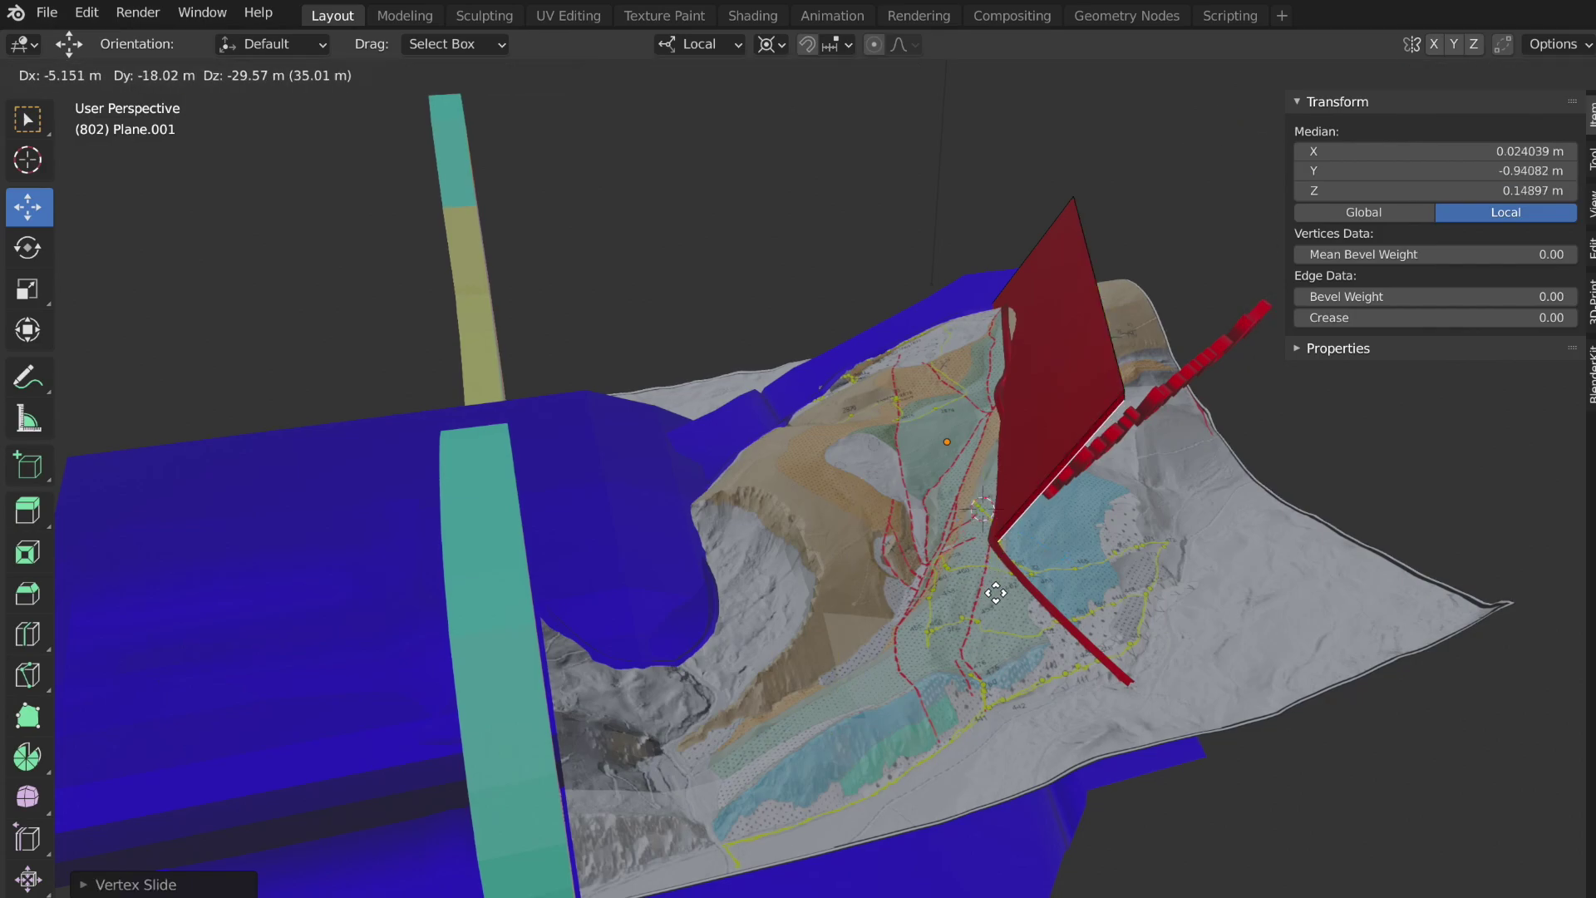
pyautogui.click(1109, 748)
pyautogui.moveTo(1108, 748); pyautogui.dragTo(1077, 619, button='middle')
pyautogui.click(1070, 618)
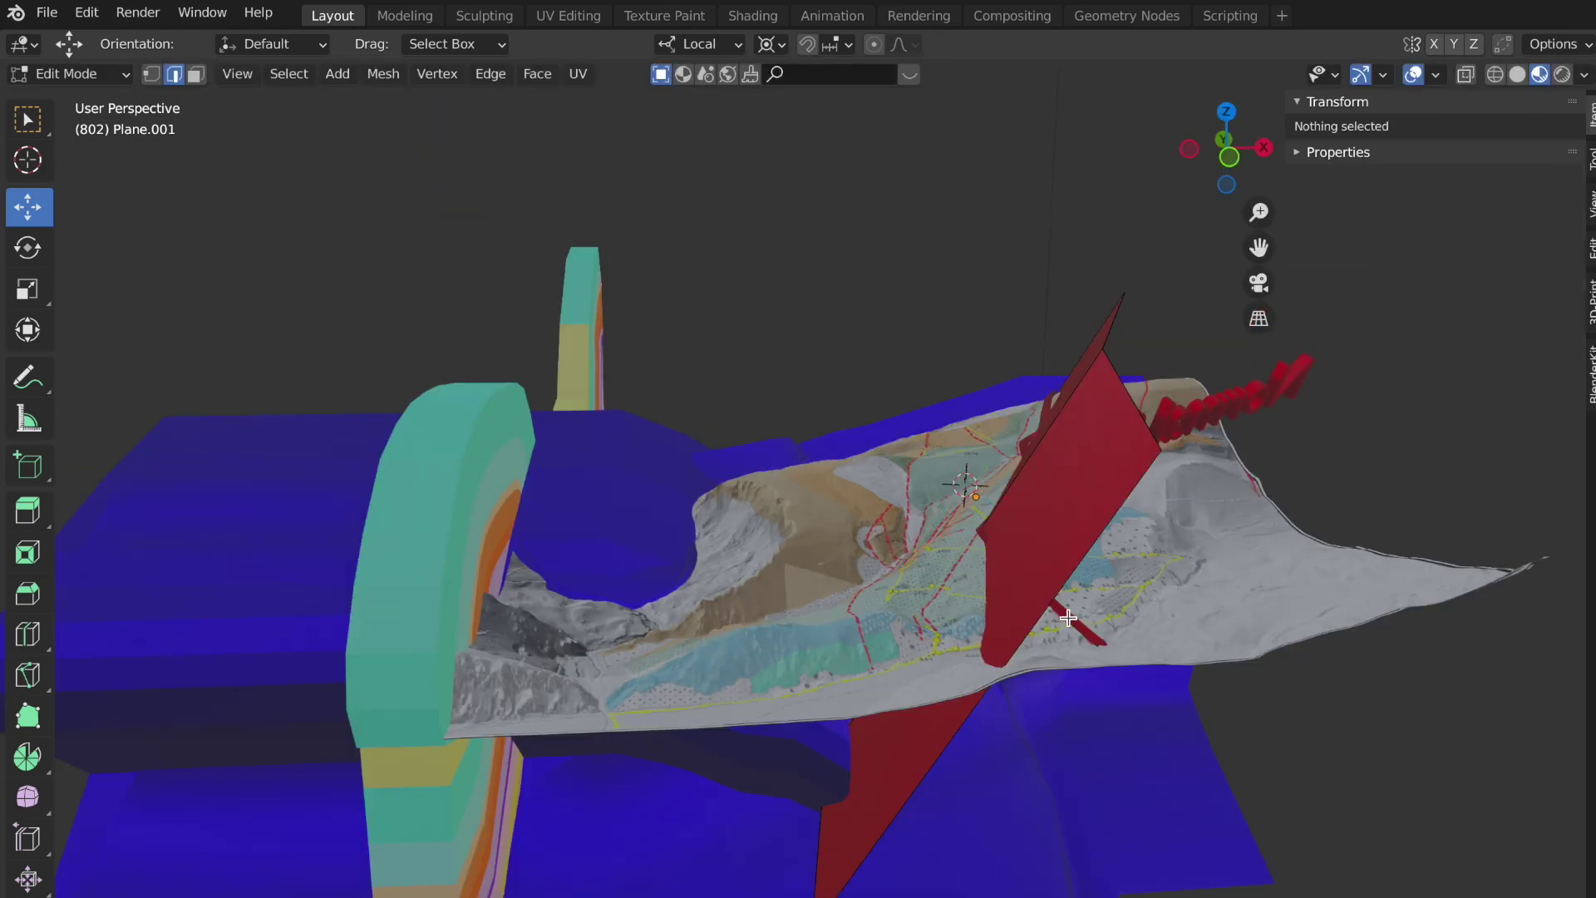
# - Move the end edge of the plane's short section along its local Z axis to follow the normal fault trace
pyautogui.click(1049, 614)
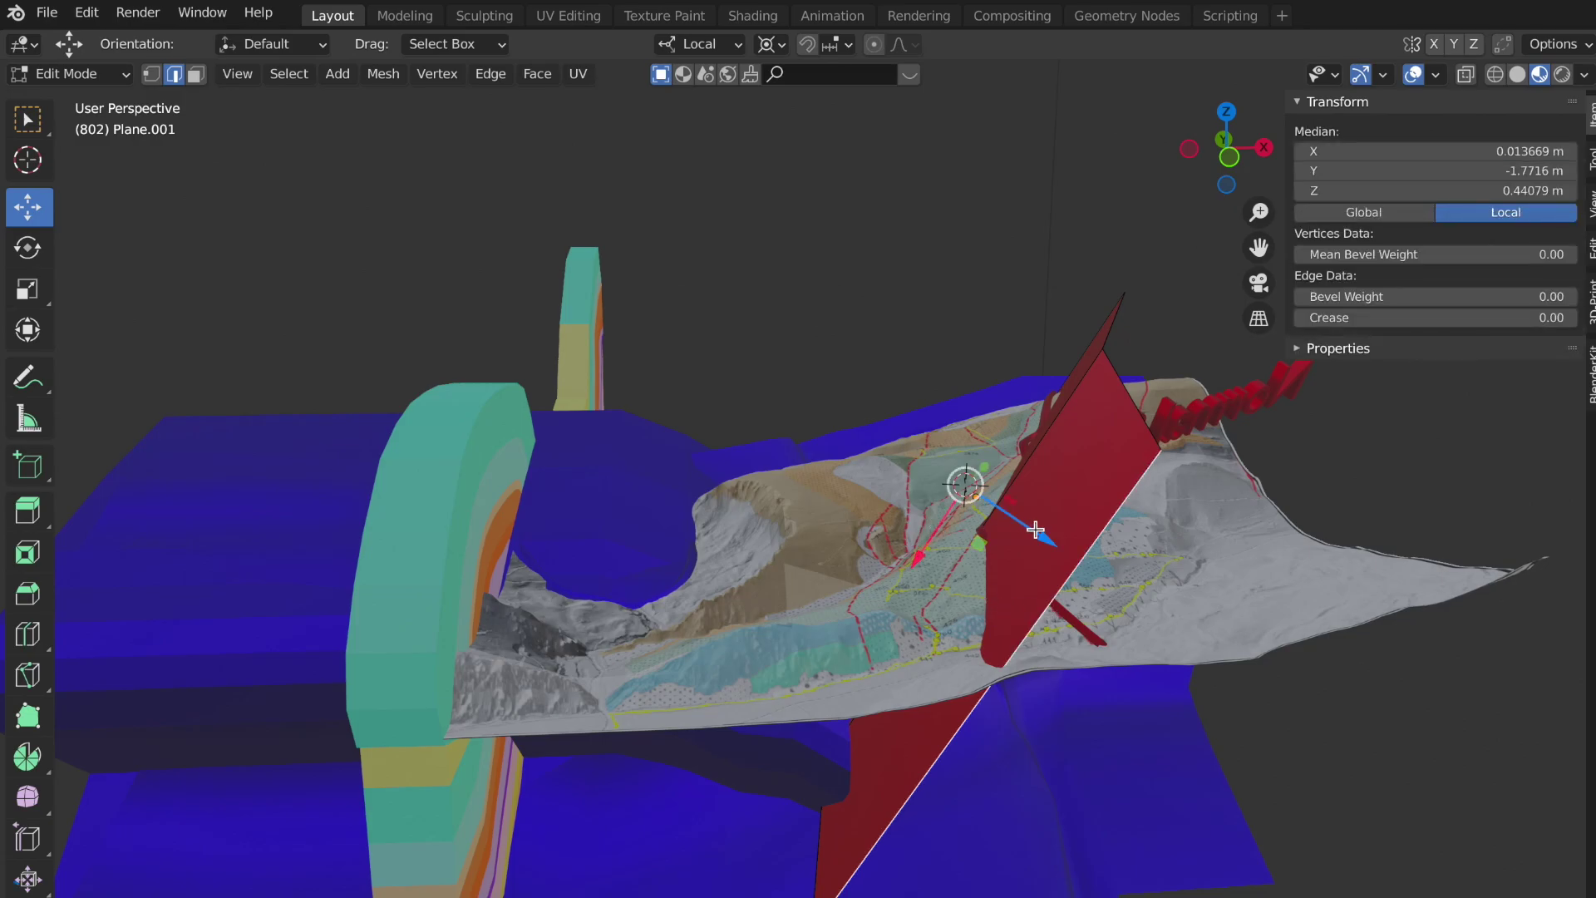
pyautogui.moveTo(1035, 534); pyautogui.dragTo(1202, 542)
pyautogui.moveTo(1202, 542); pyautogui.dragTo(1203, 542, button='middle')
pyautogui.click(1293, 655)
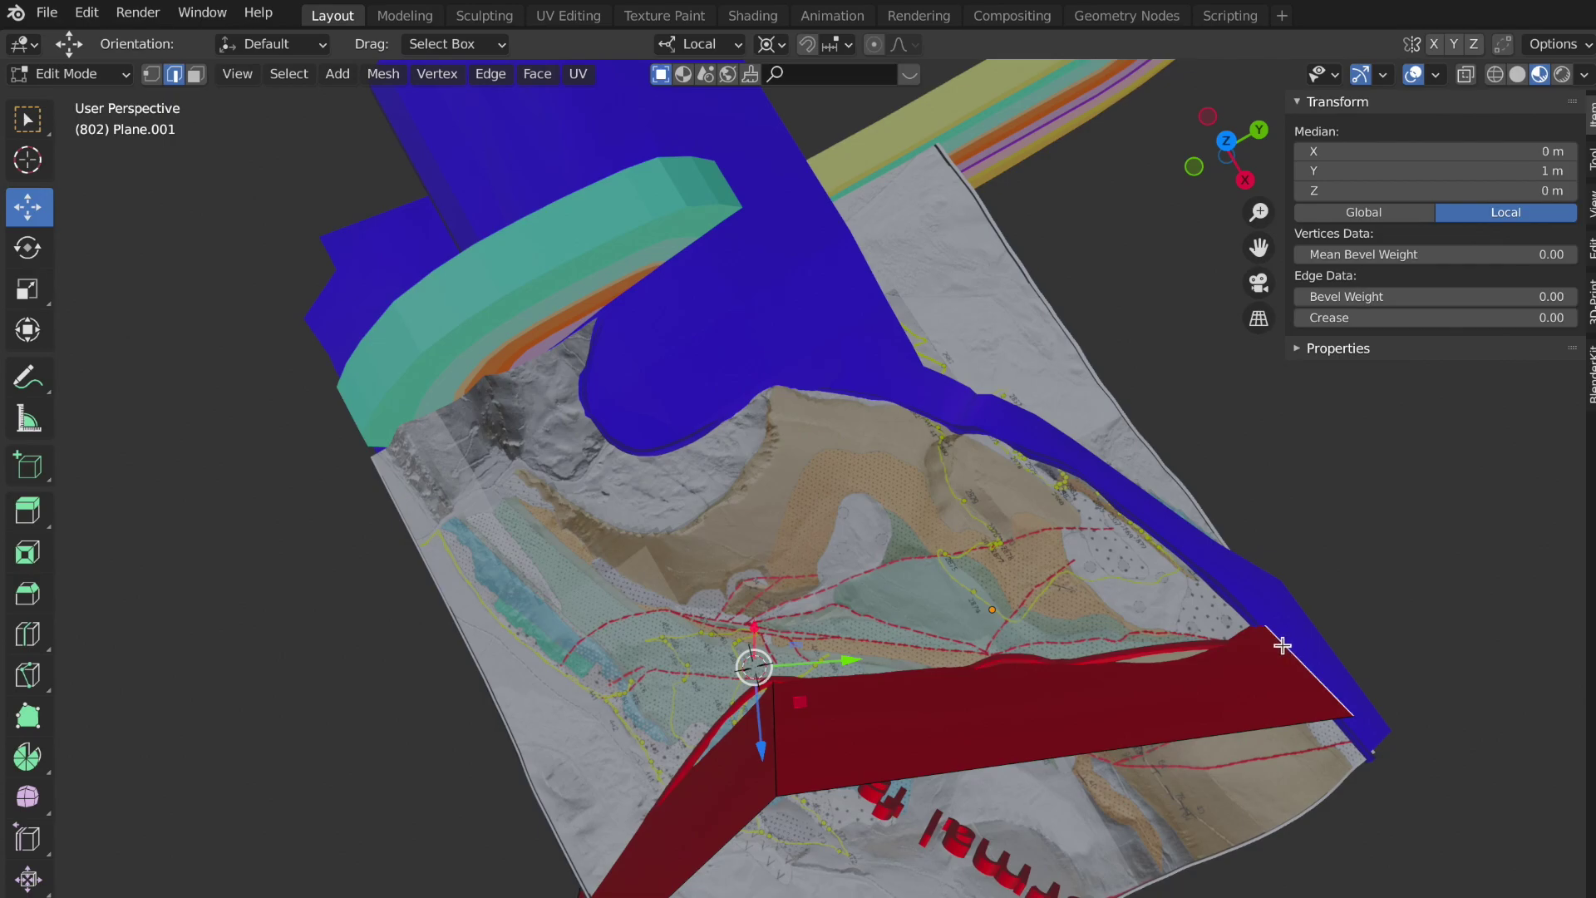
# - Set the pivot point to Bounding Box Center and add a loop cut across the long section of the fault plane
pyautogui.click(782, 45)
pyautogui.click(794, 73)
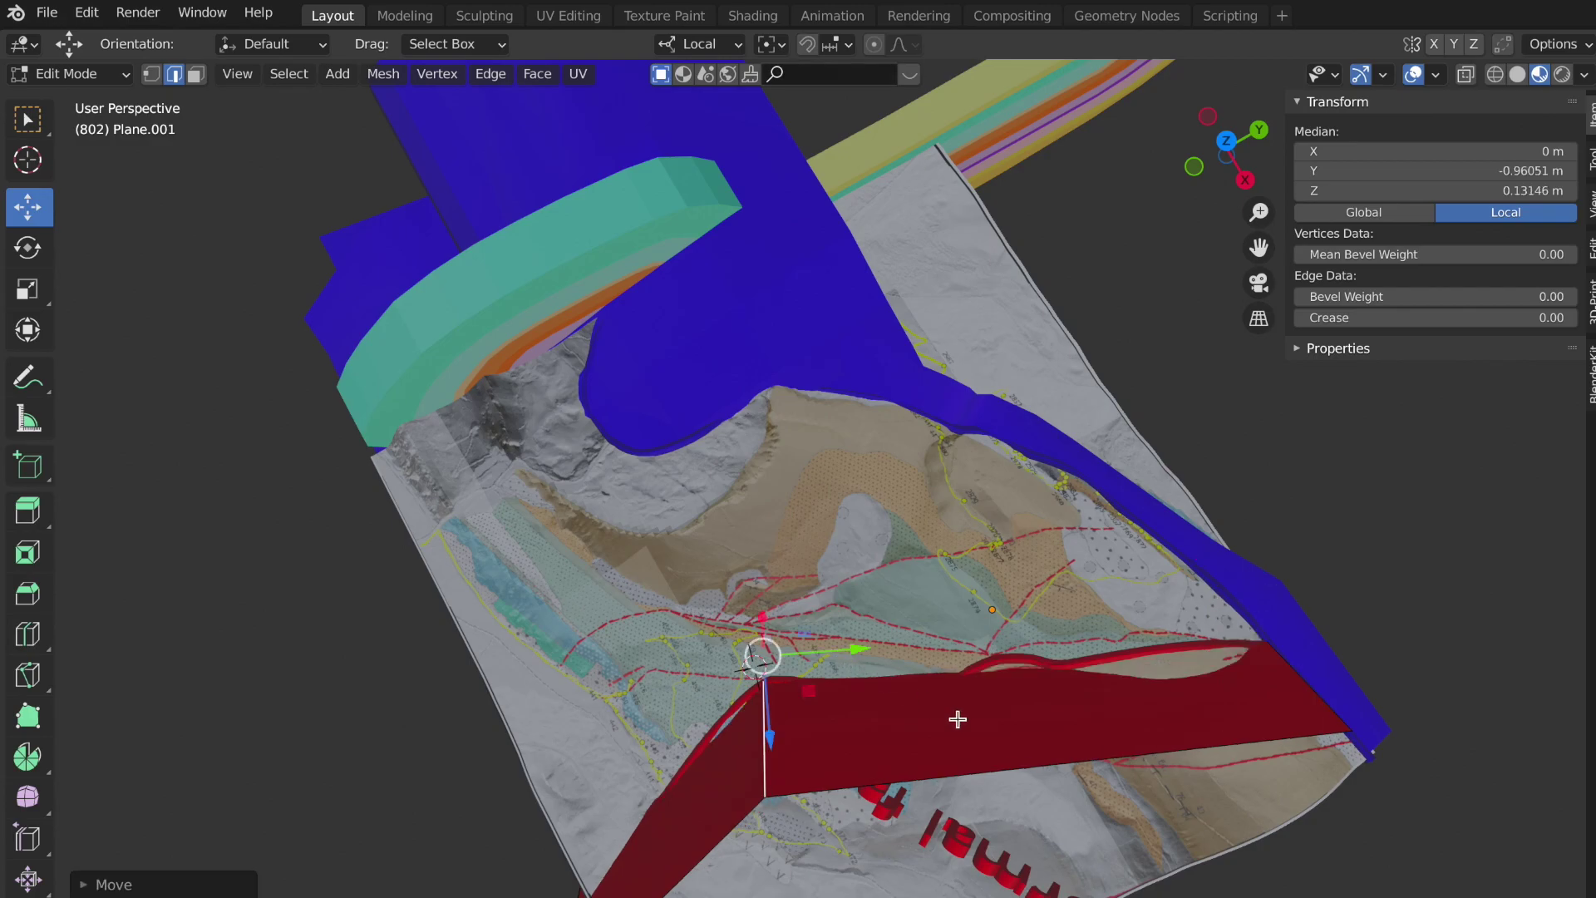
pyautogui.hotkey('ctrl', 'r')
pyautogui.click(968, 770)
pyautogui.click(893, 773)
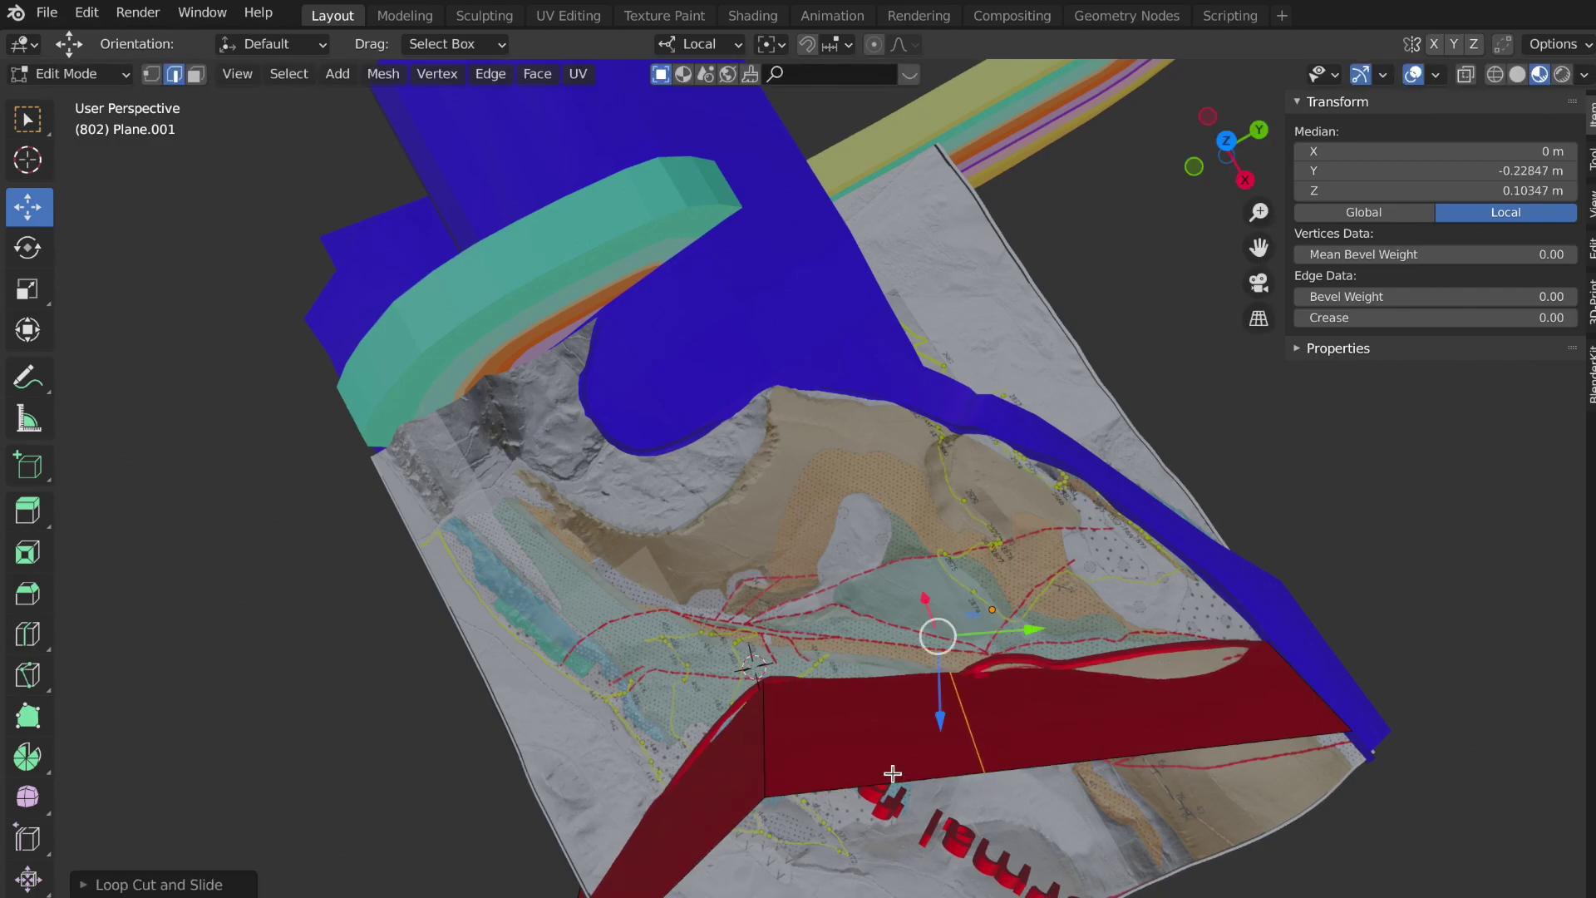
# - Offset the new loop along its local Z axis towards the fault trace and slide it to a local Y of about -0.37 m
pyautogui.moveTo(941, 680); pyautogui.dragTo(937, 709)
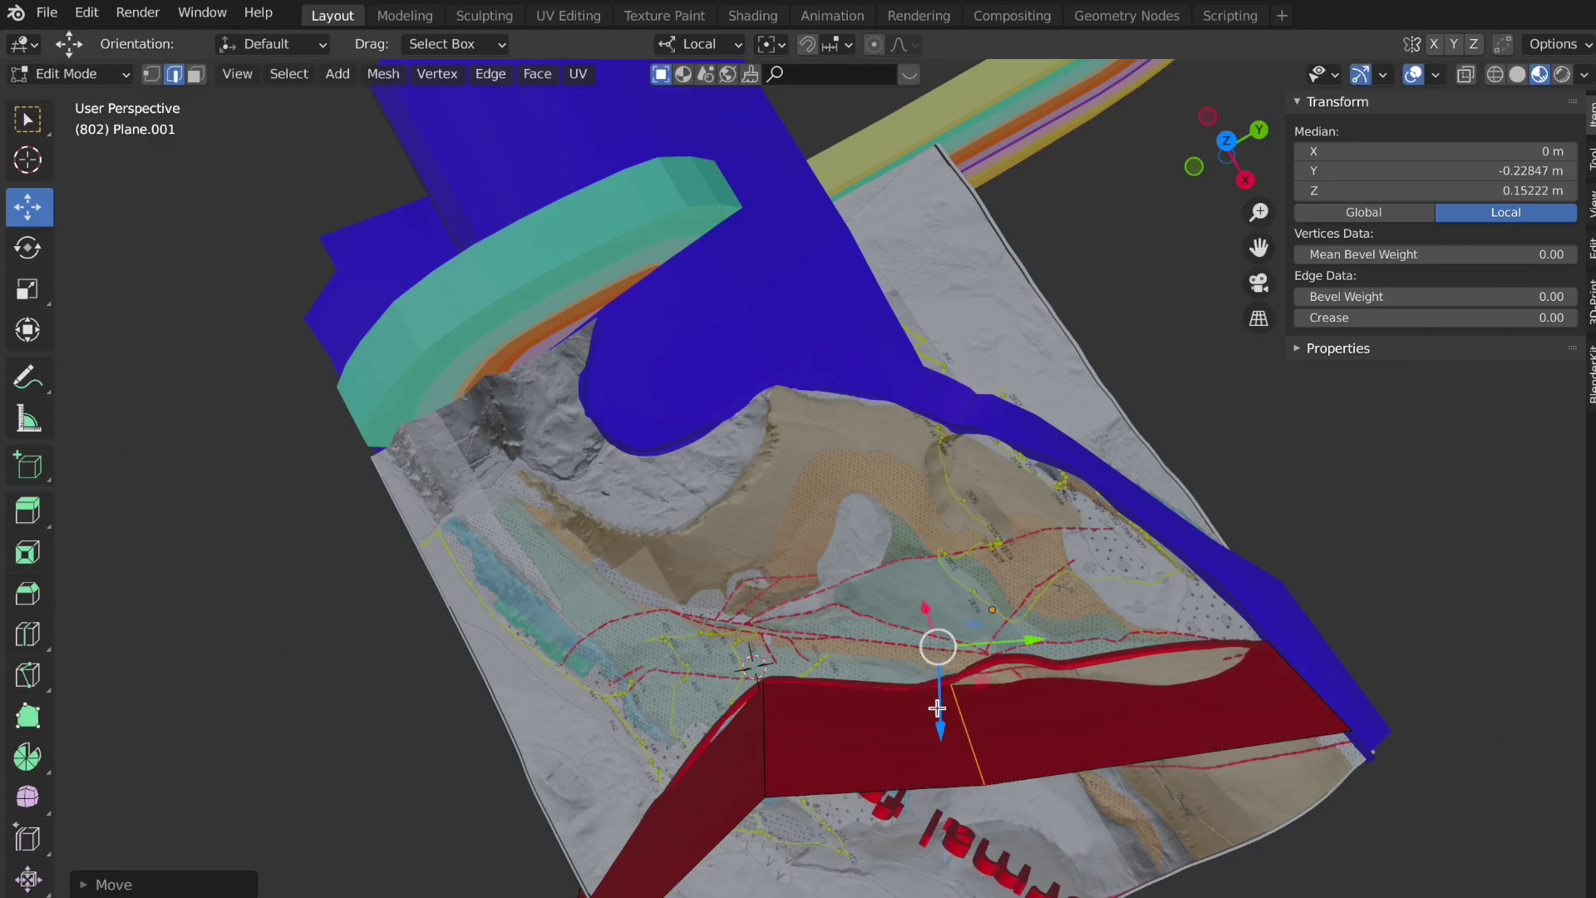
pyautogui.hotkey('shift', 'v')
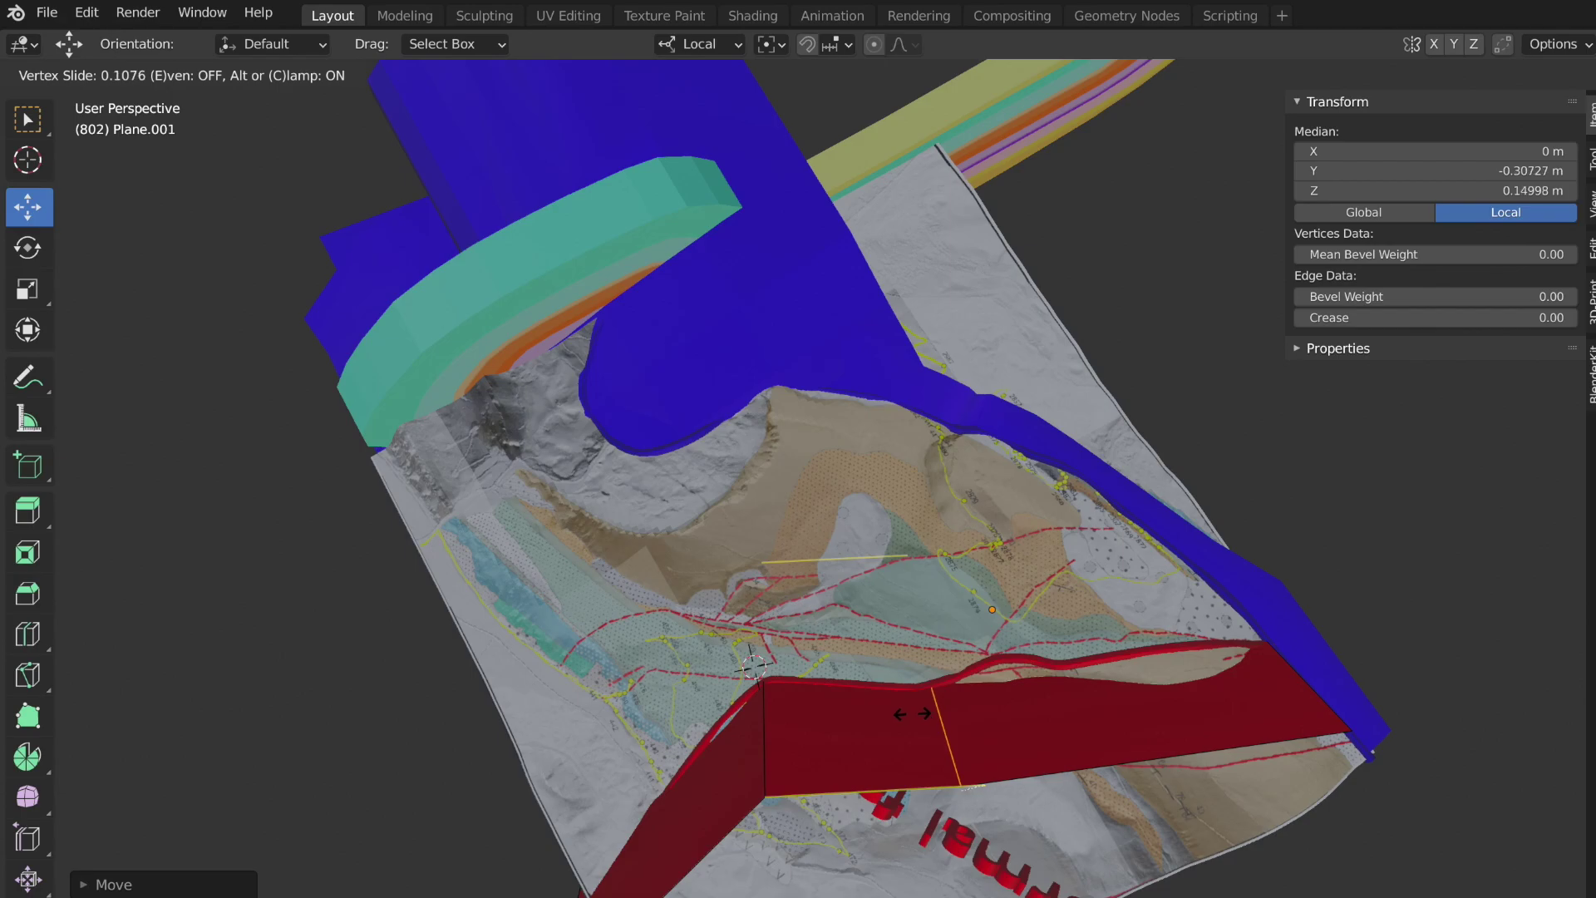
pyautogui.click(894, 720)
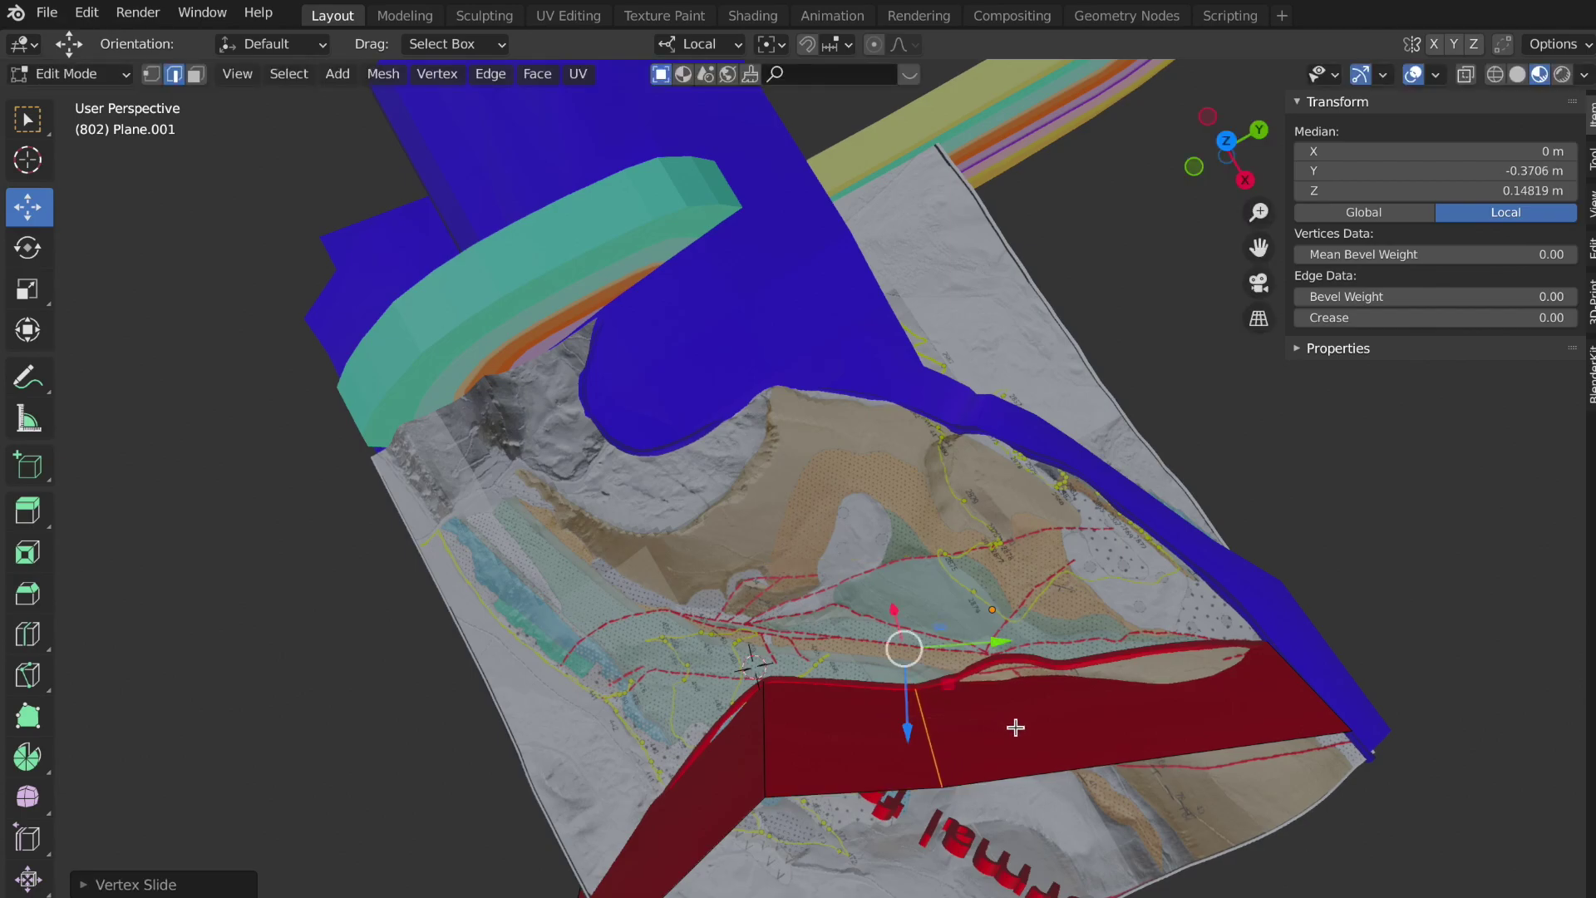
# - Add another loop cut at a local Y of about 0.228 m and shift it along local Z towards the fault trace
pyautogui.press('g')
pyautogui.press('g')
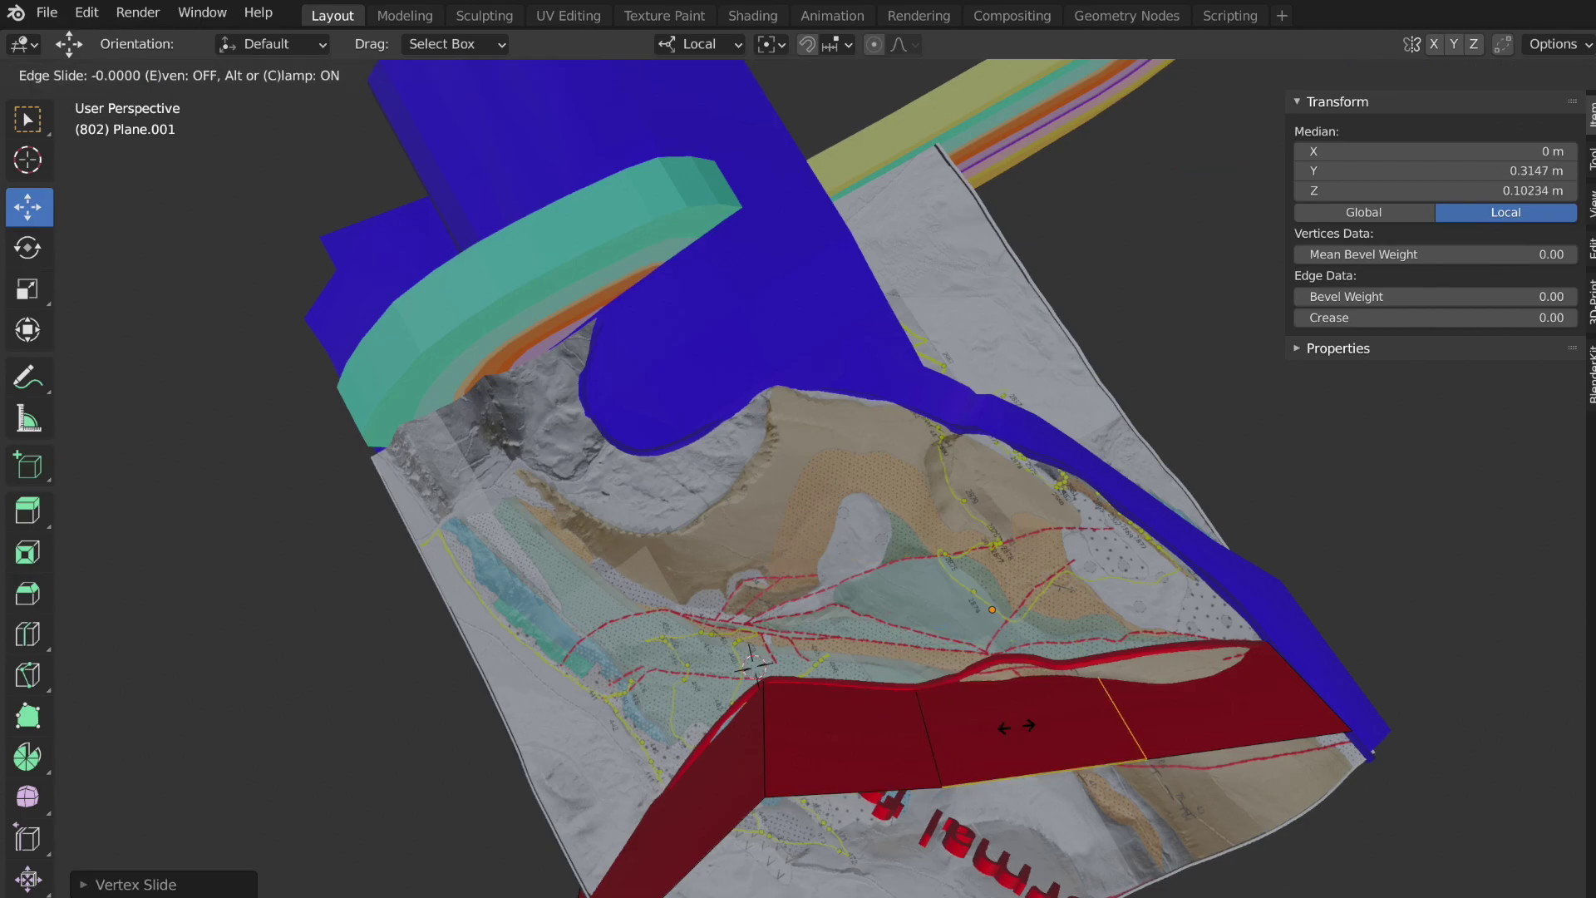
pyautogui.click(990, 730)
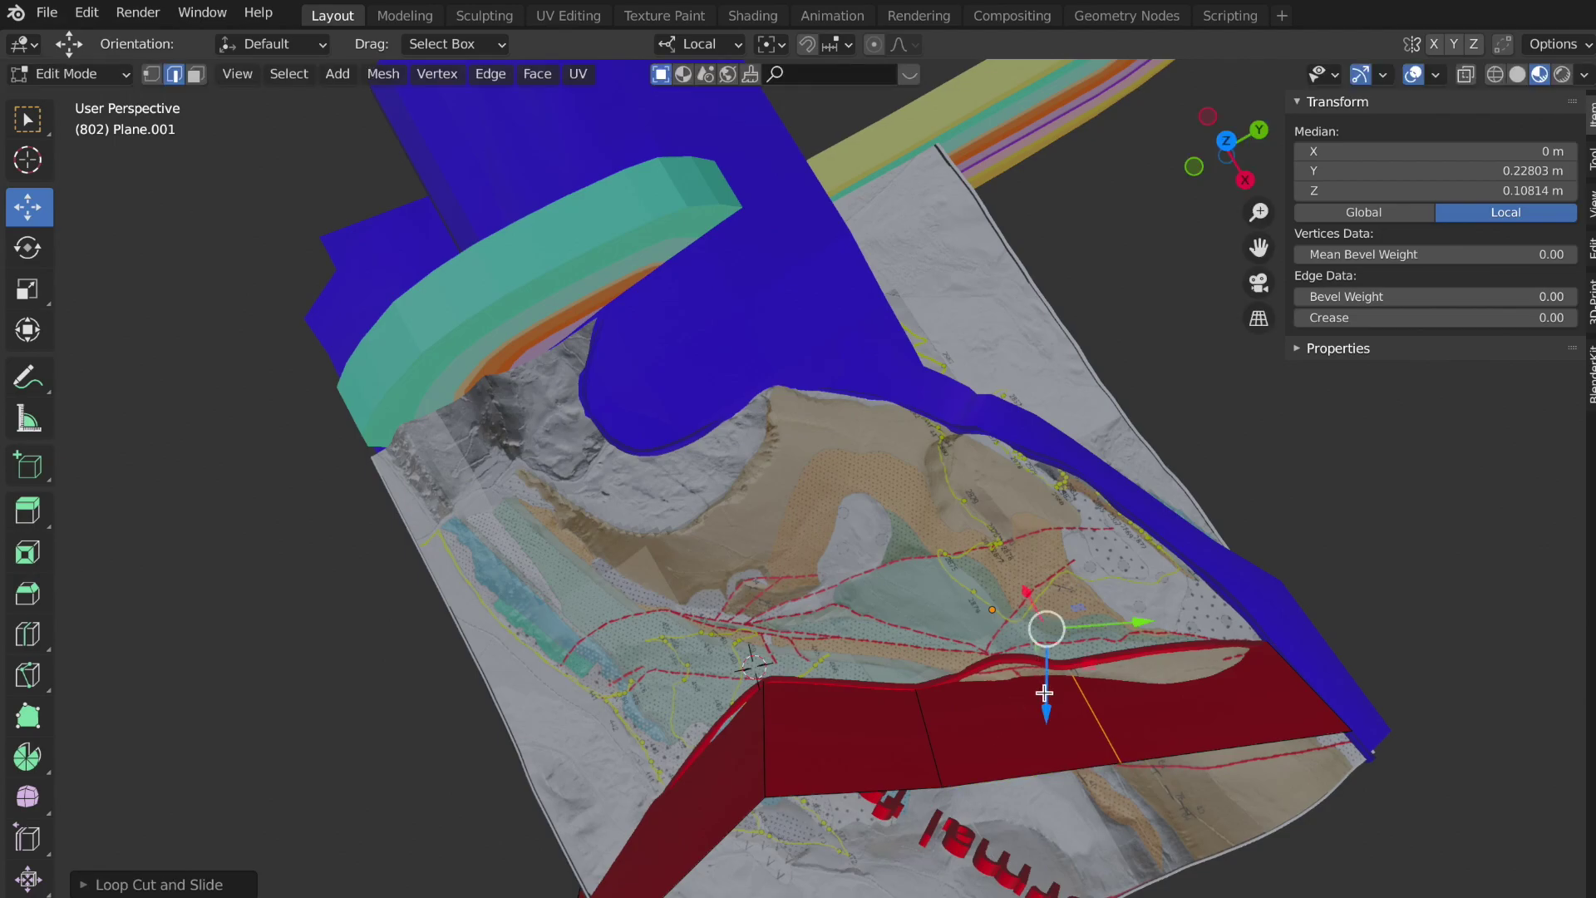
pyautogui.moveTo(1047, 698); pyautogui.dragTo(1037, 677)
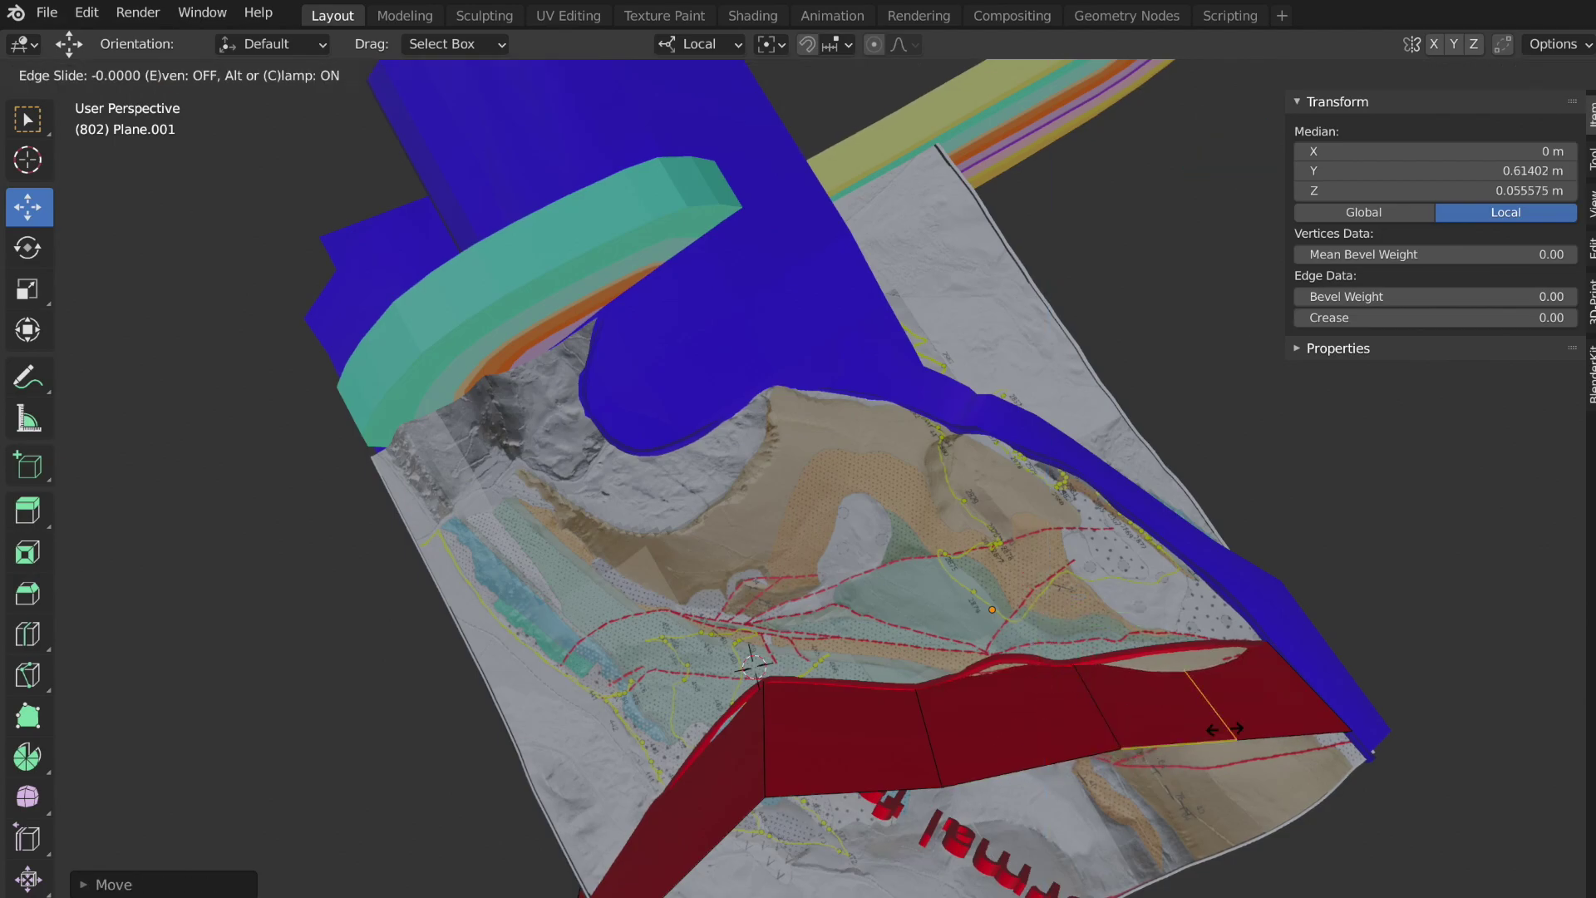
# - Add further loop cuts along both sections of the plane and shift them along local Z until the plane follows the mapped normal fault
pyautogui.moveTo(978, 714); pyautogui.dragTo(976, 688)
pyautogui.moveTo(674, 813); pyautogui.dragTo(677, 837)
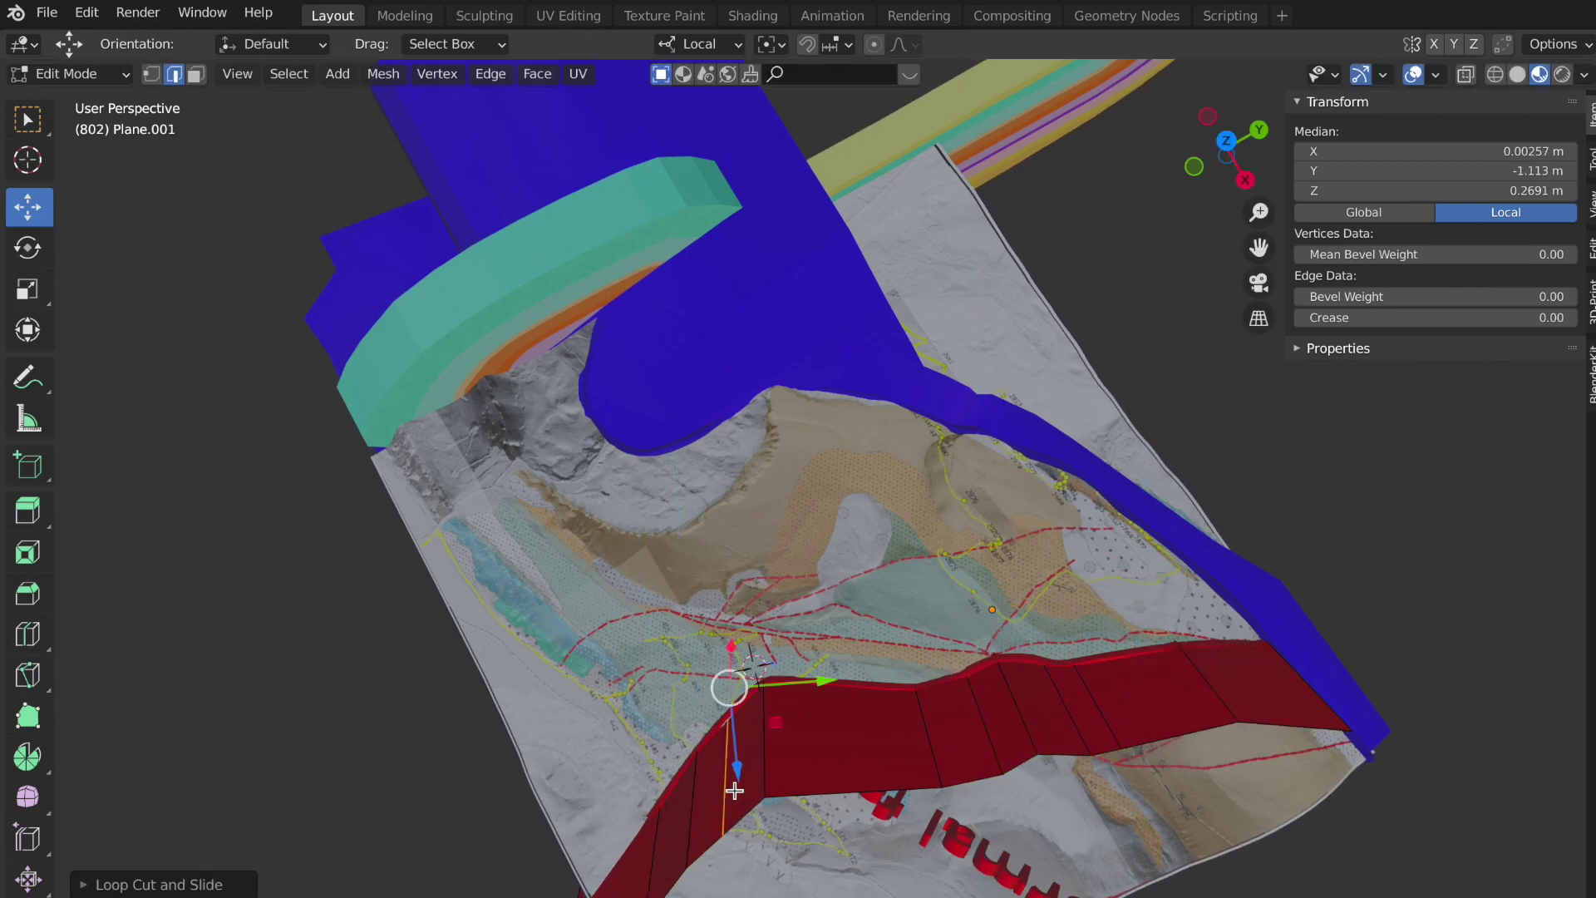
pyautogui.moveTo(734, 790); pyautogui.dragTo(733, 784)
pyautogui.press('Tab')
pyautogui.moveTo(991, 696); pyautogui.dragTo(991, 699)
pyautogui.press('Tab')
pyautogui.moveTo(1138, 657); pyautogui.dragTo(1136, 658)
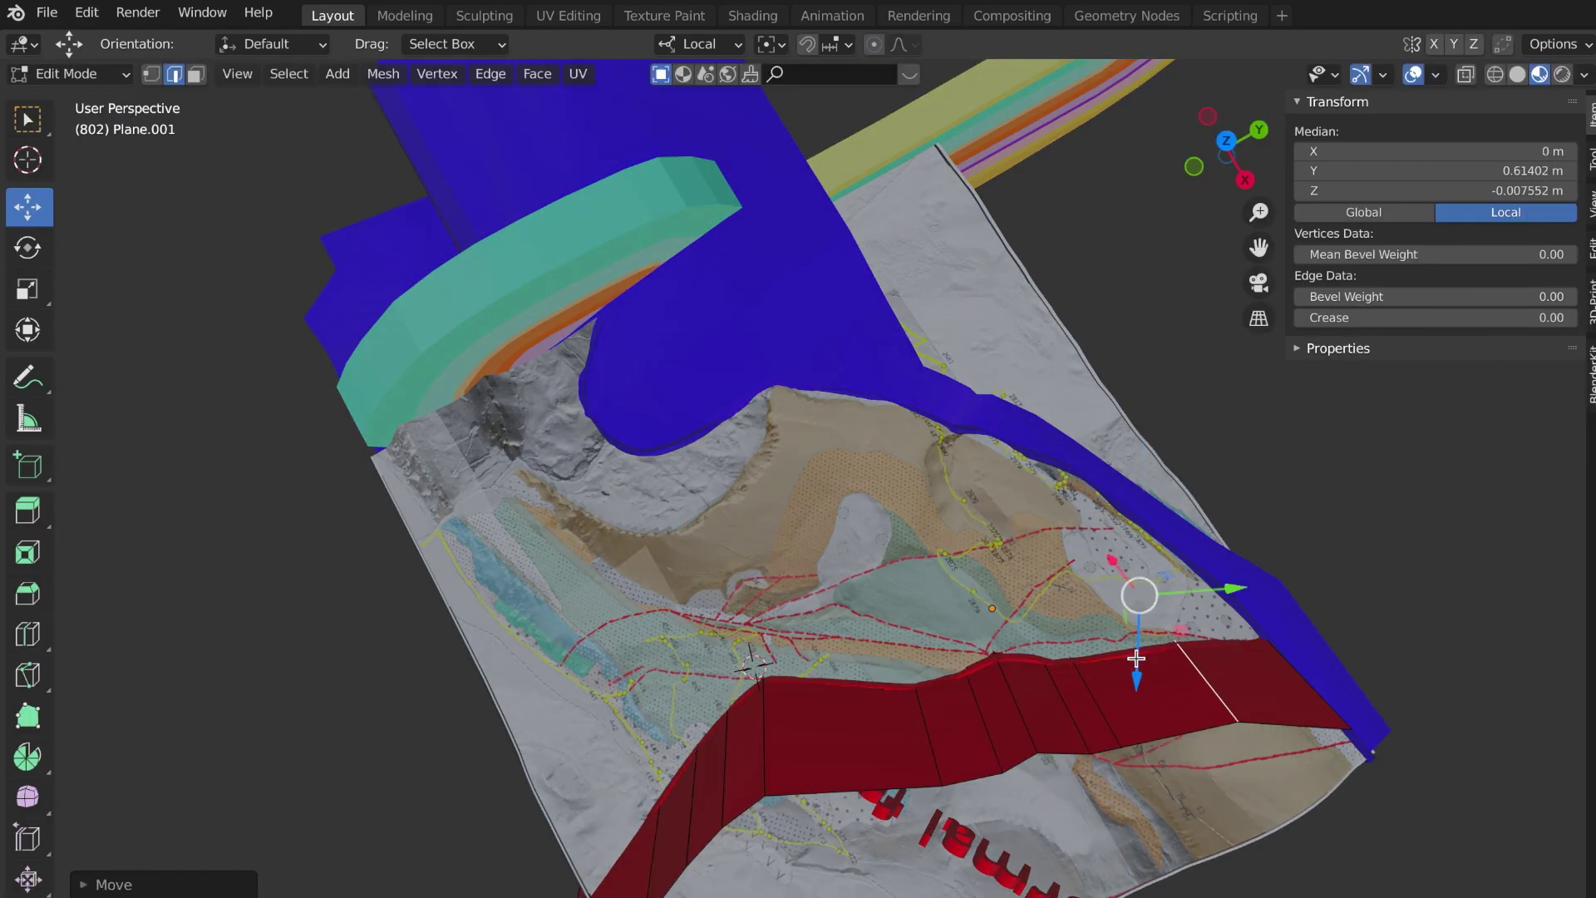
pyautogui.moveTo(1012, 661); pyautogui.dragTo(1012, 662, button='middle')
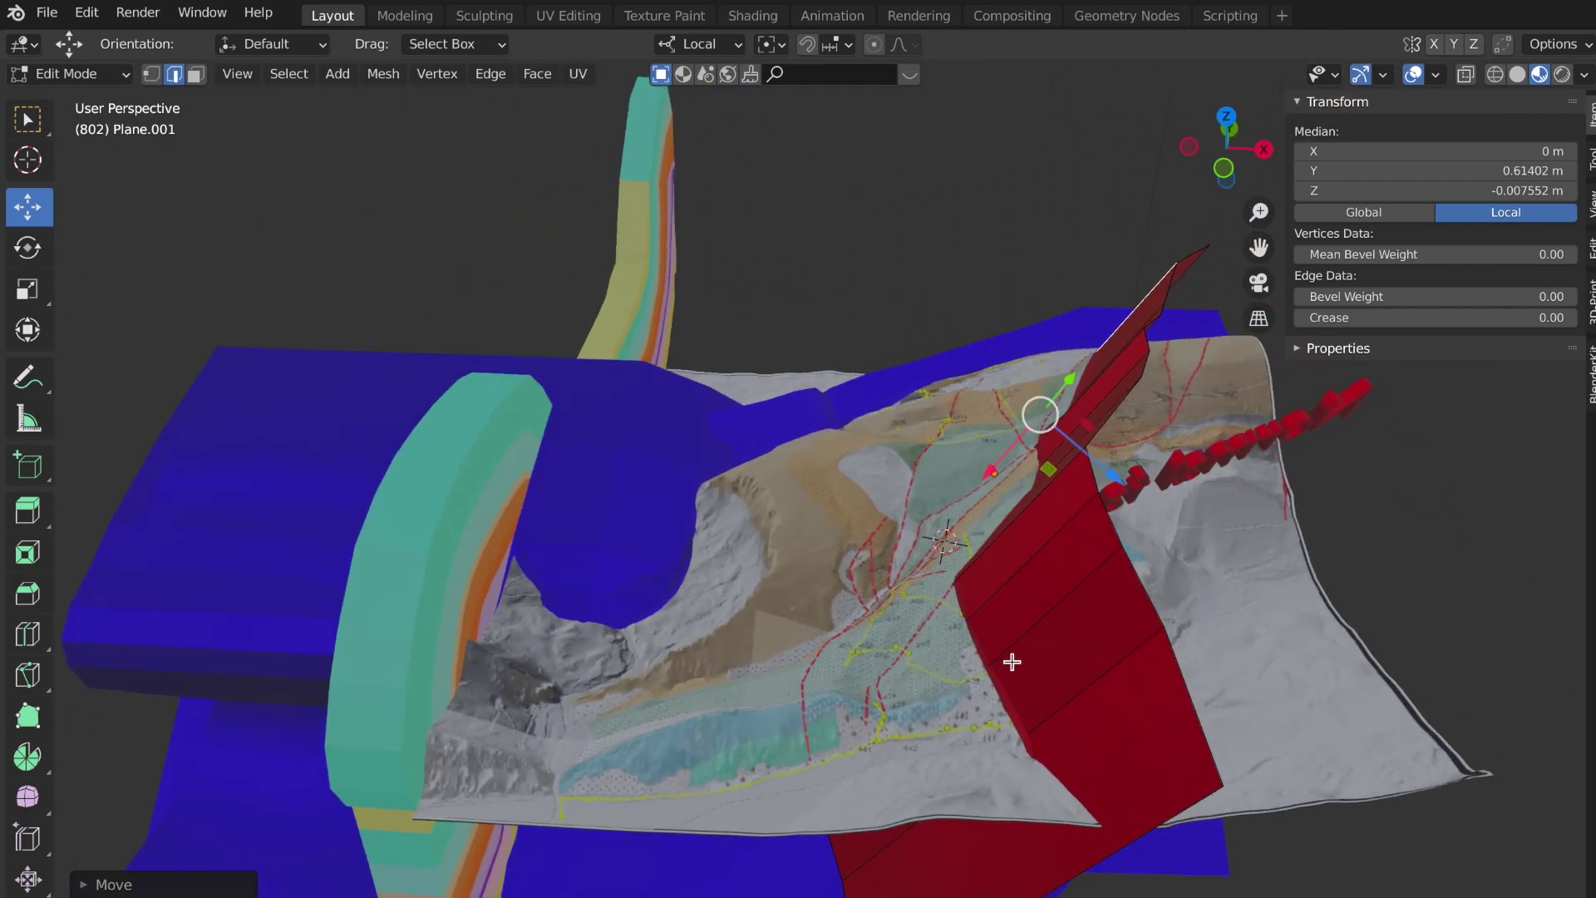
# - Return to Object Mode with the shaped normal fault plane
pyautogui.click(71, 74)
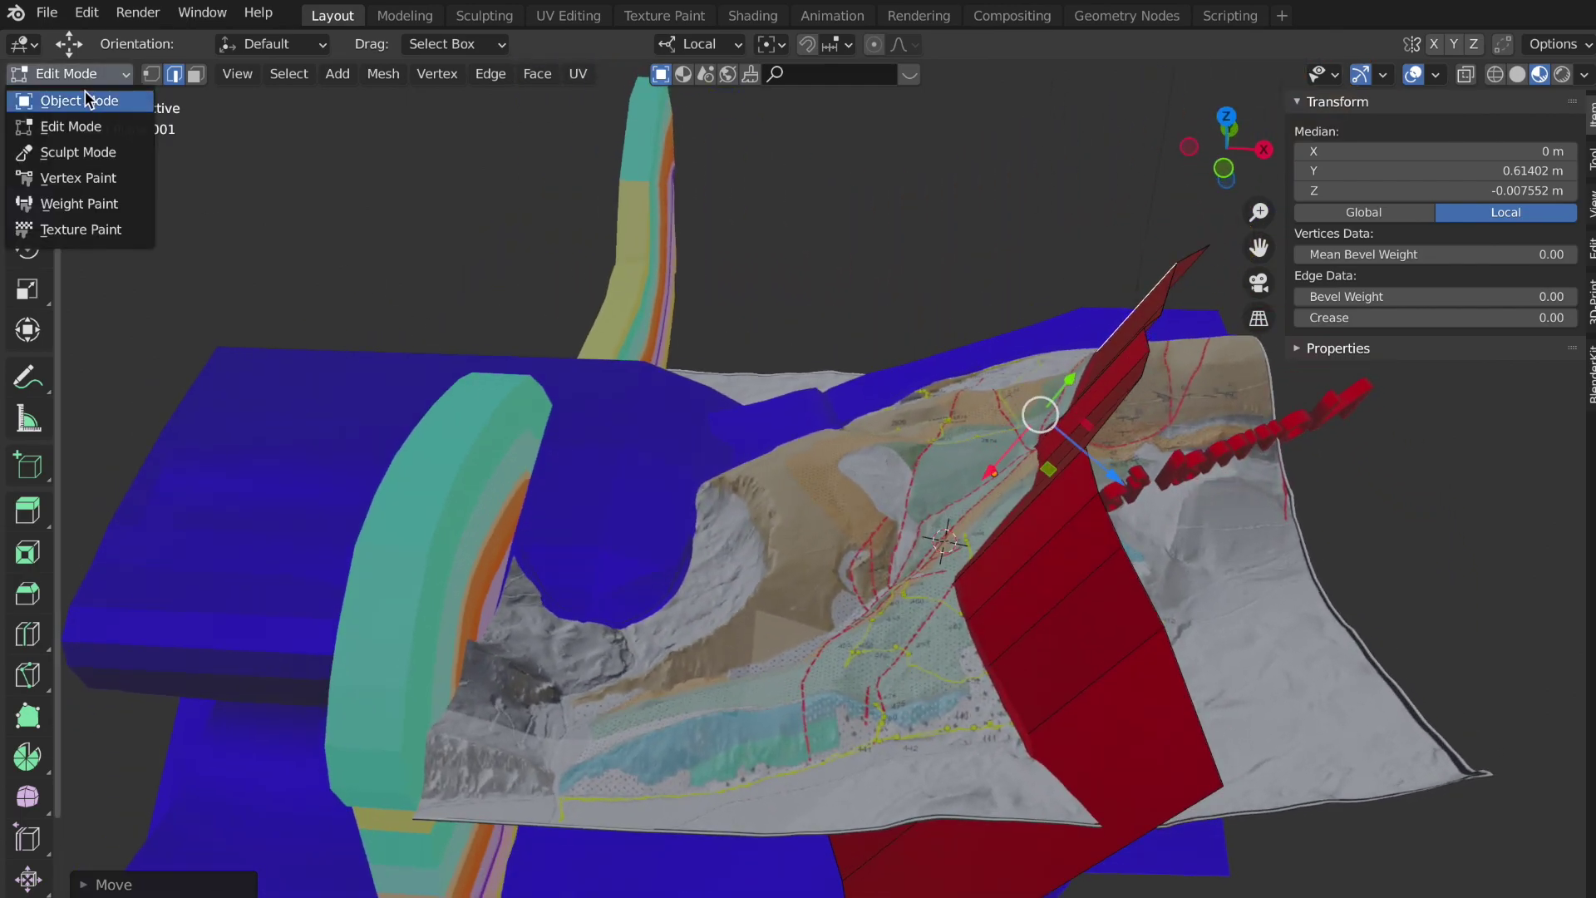
pyautogui.click(71, 98)
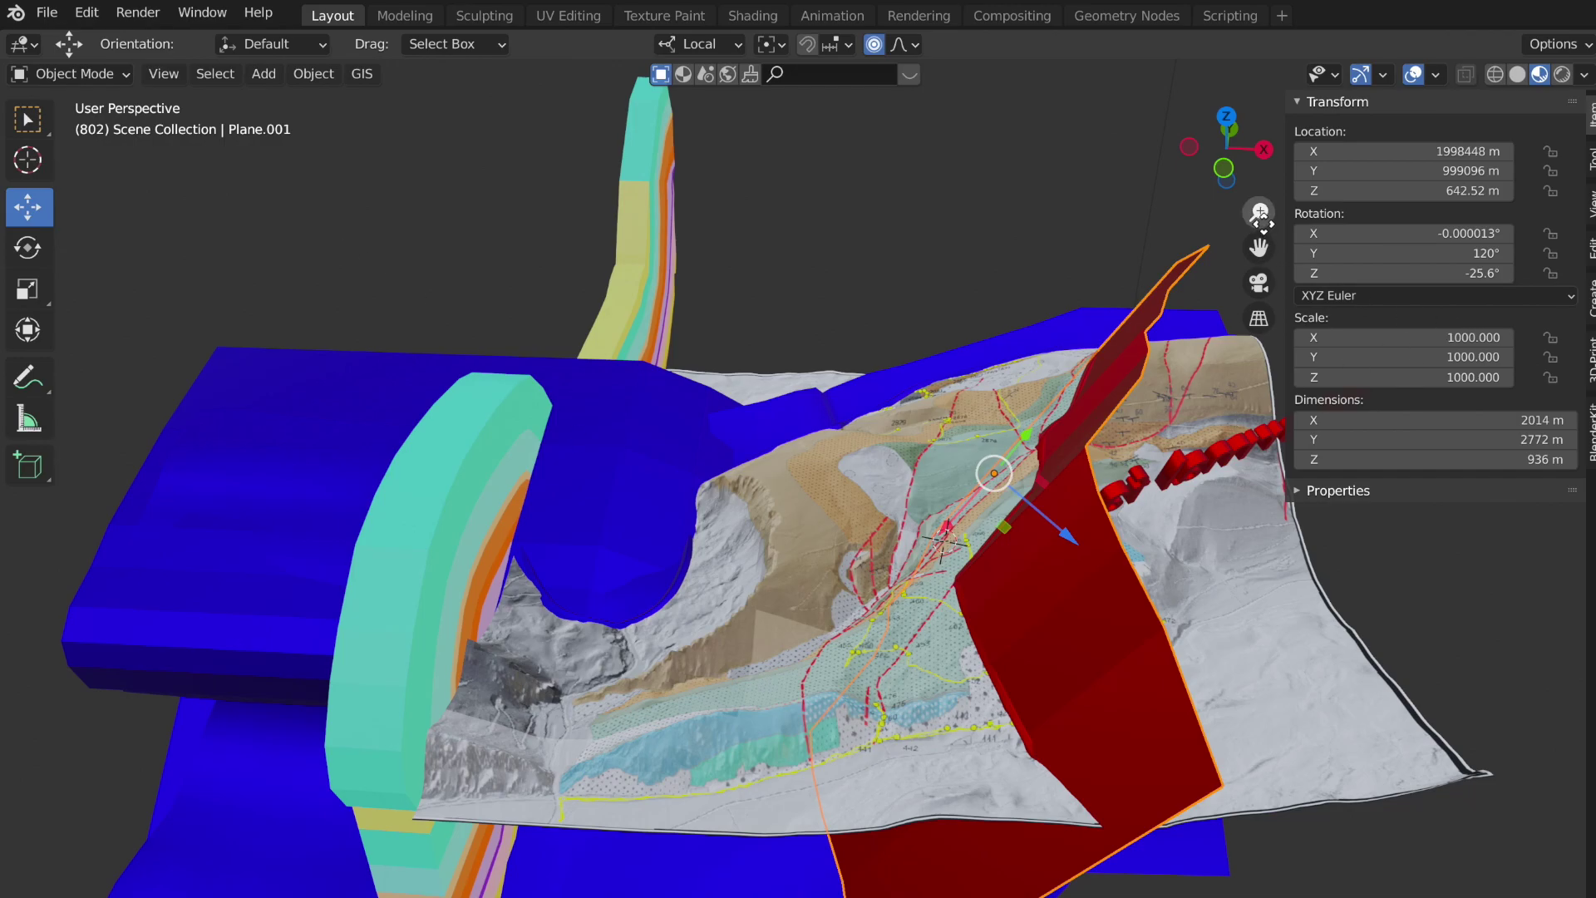
pyautogui.moveTo(1260, 212)
pyautogui.mouseDown()
pyautogui.moveTo(1263, 262)
pyautogui.moveTo(1265, 228)
pyautogui.mouseUp()
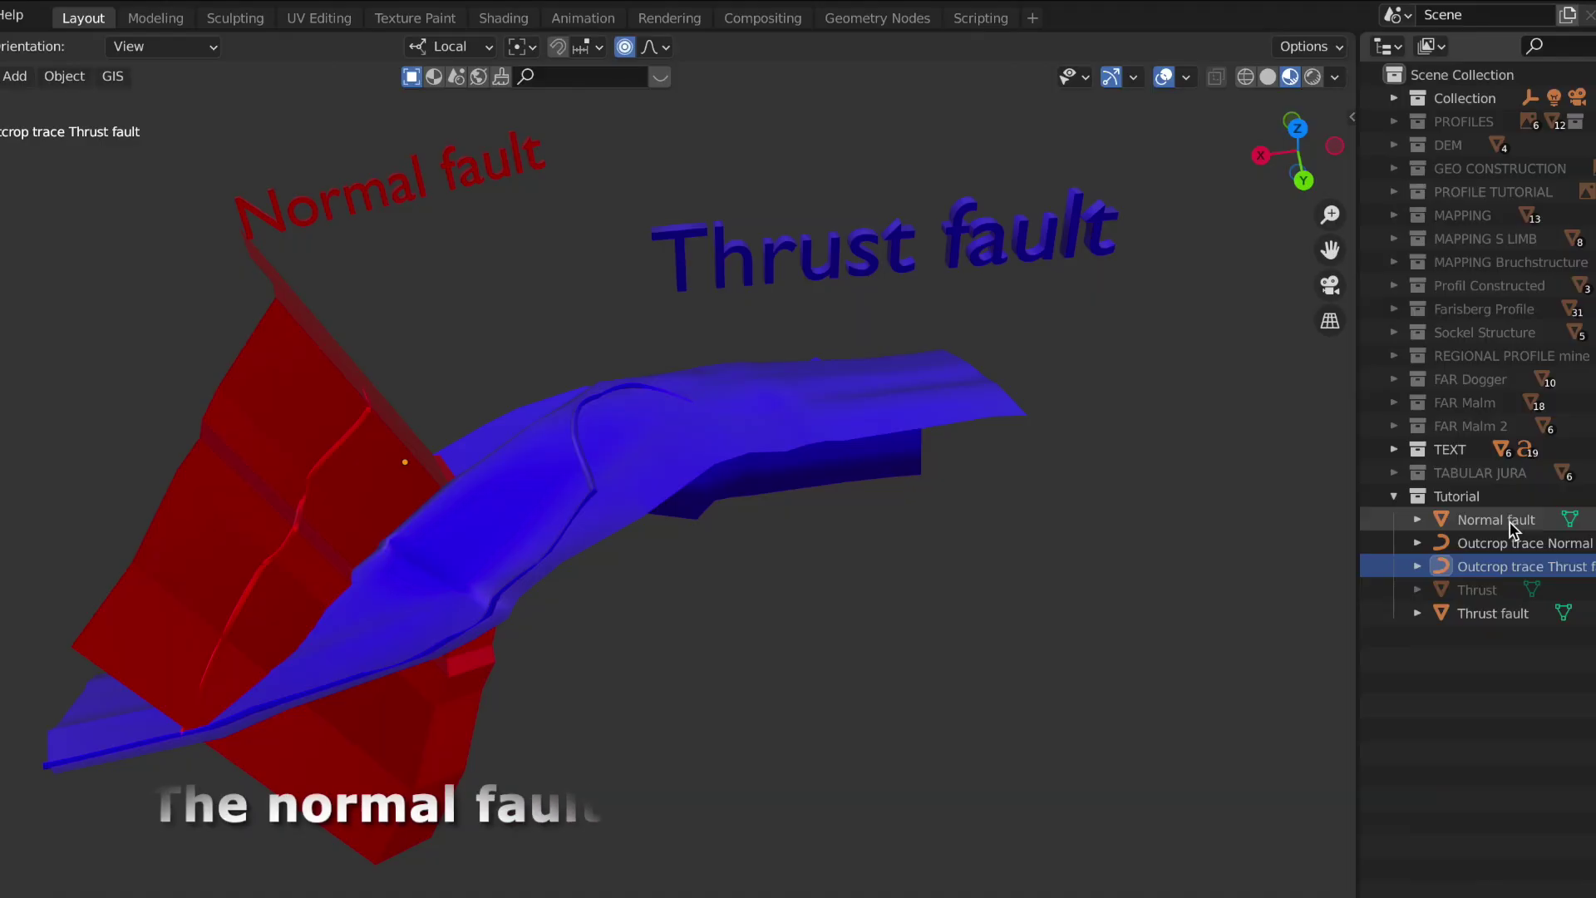
# - Examine the normal fault, the thrust fault and their outcrop traces one by one, comparing the traces with the mapped terrain
pyautogui.click(1520, 522)
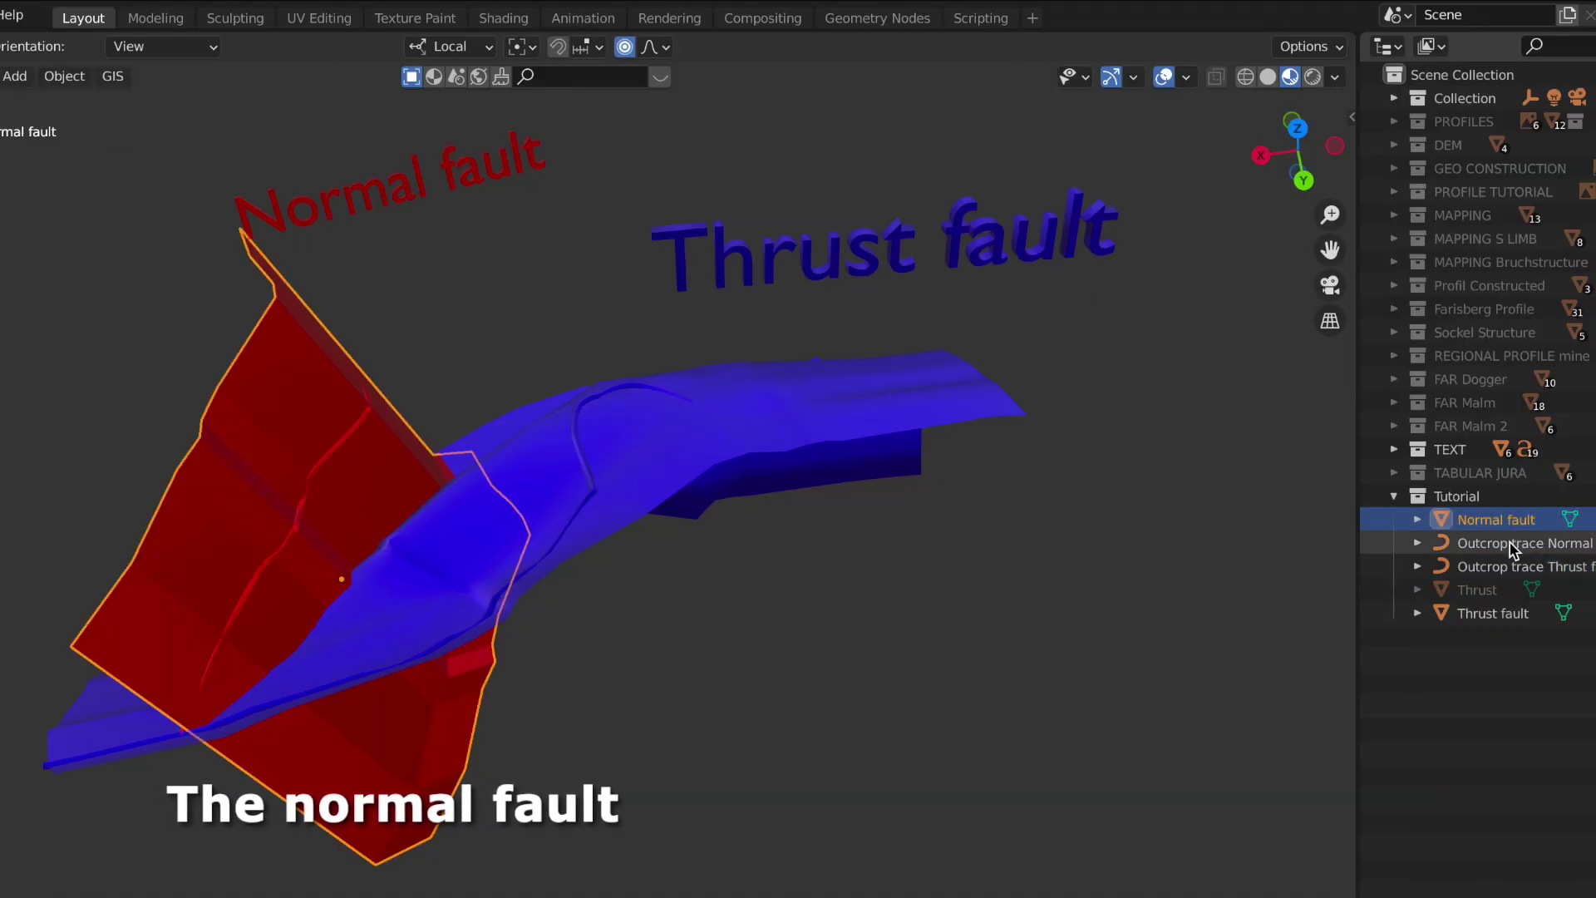
pyautogui.click(1497, 616)
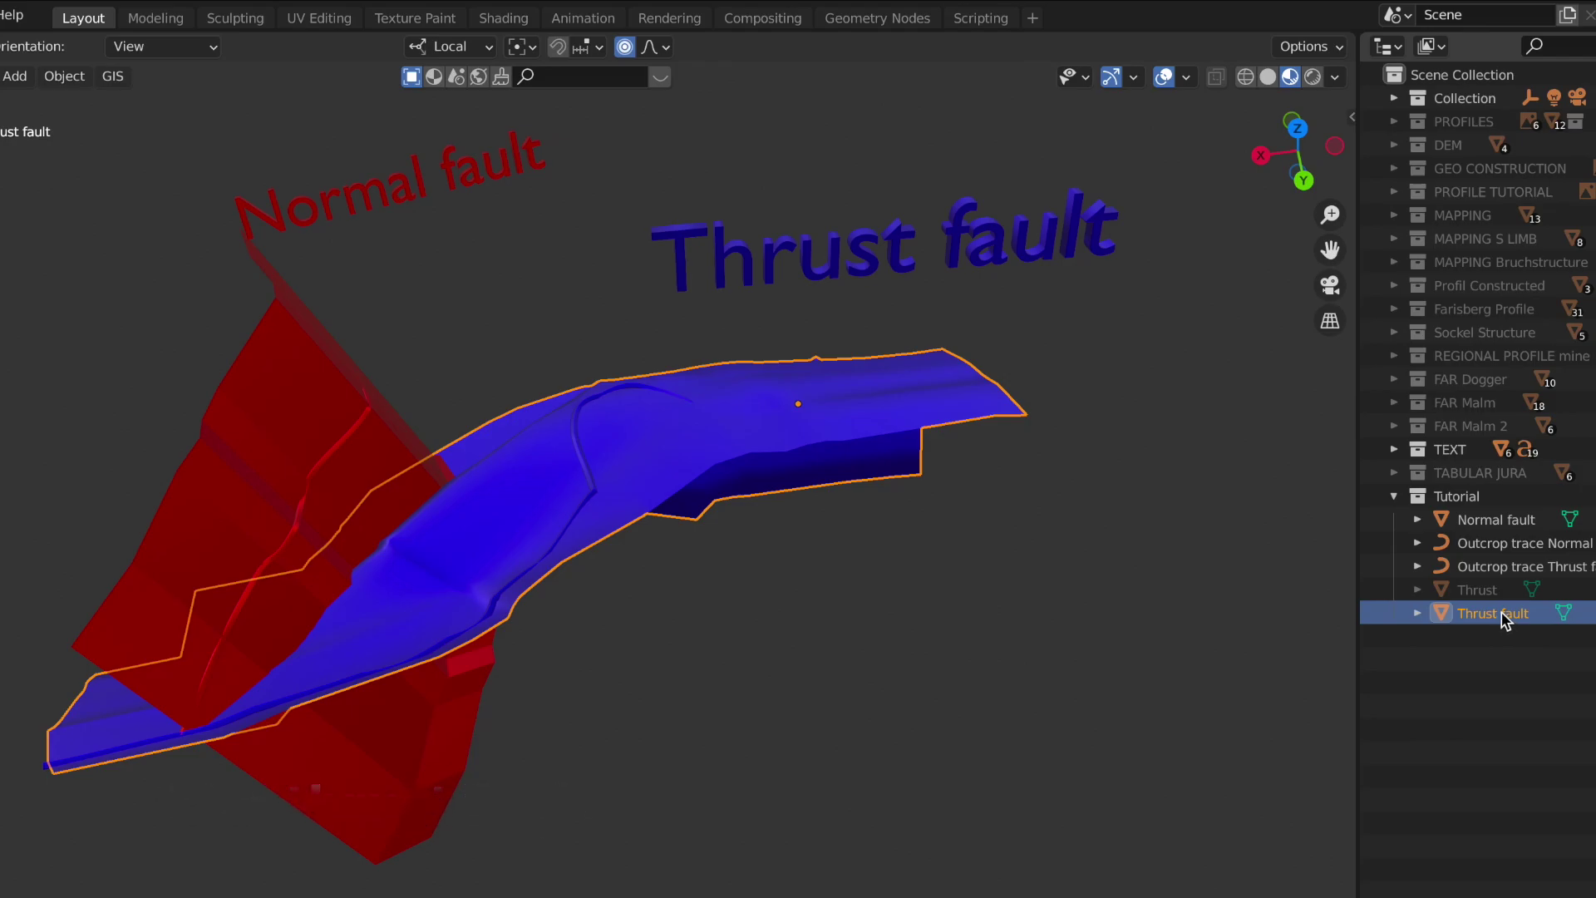
pyautogui.click(1504, 545)
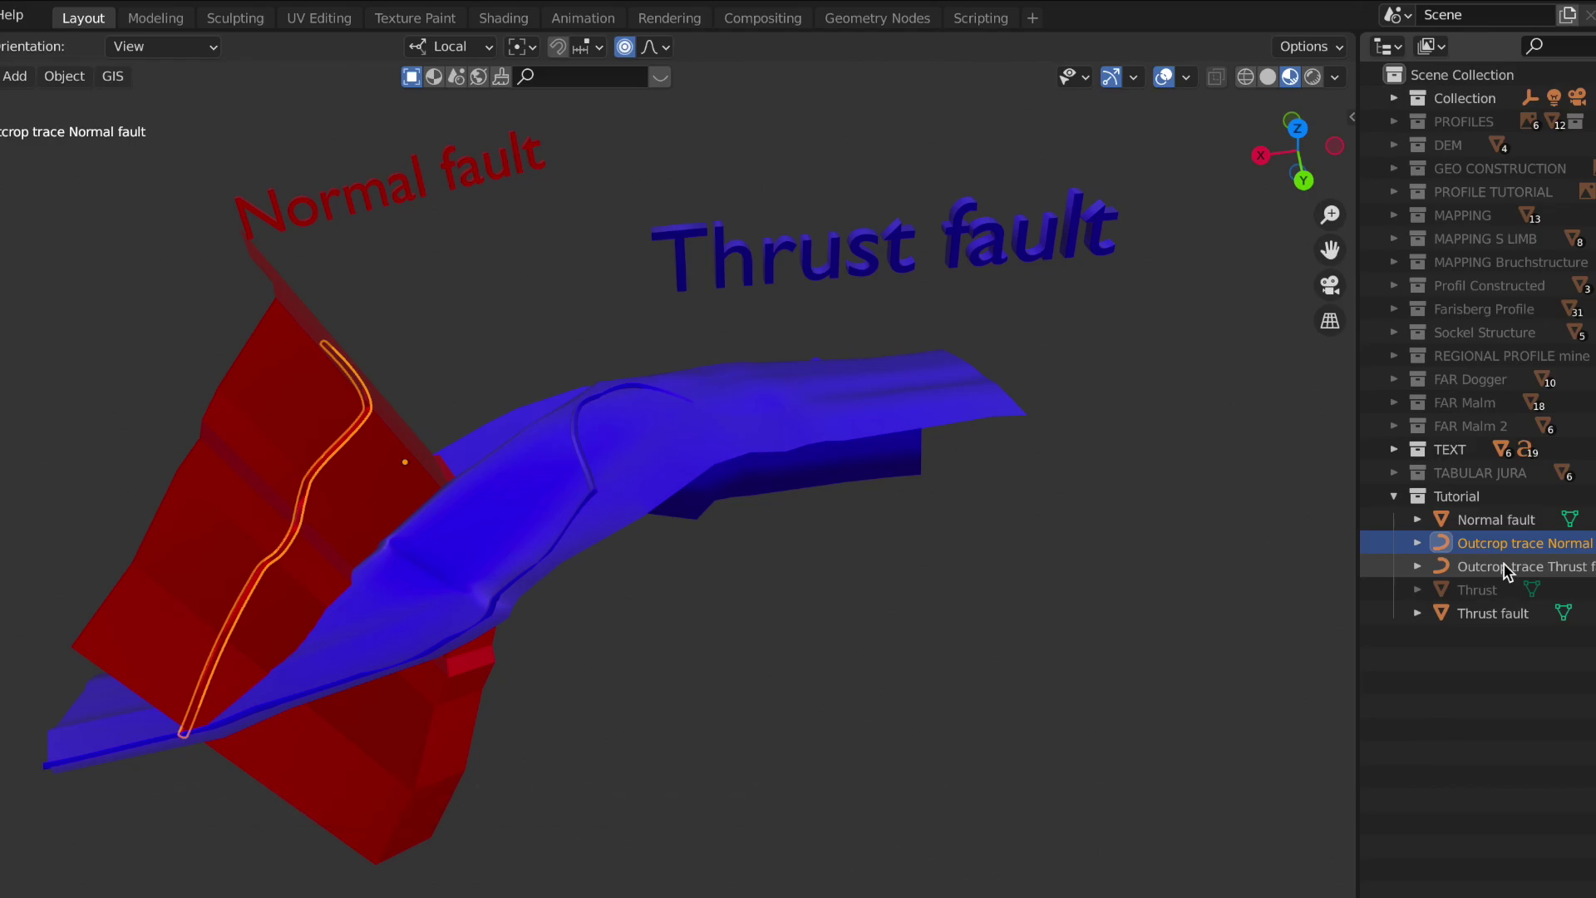
pyautogui.click(1507, 569)
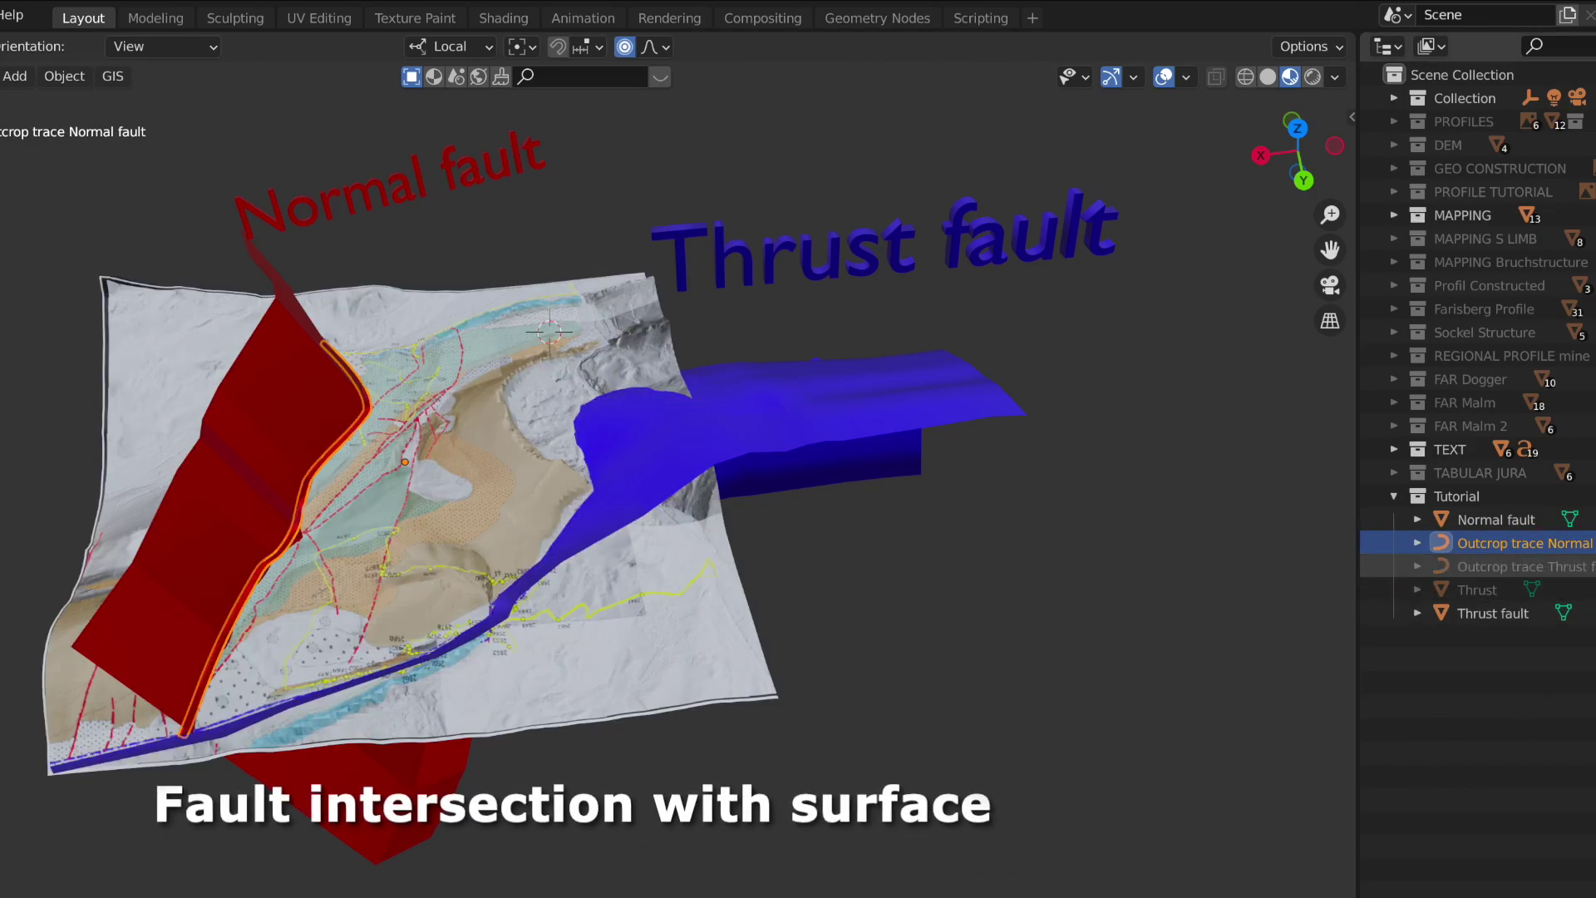
pyautogui.click(1595, 567)
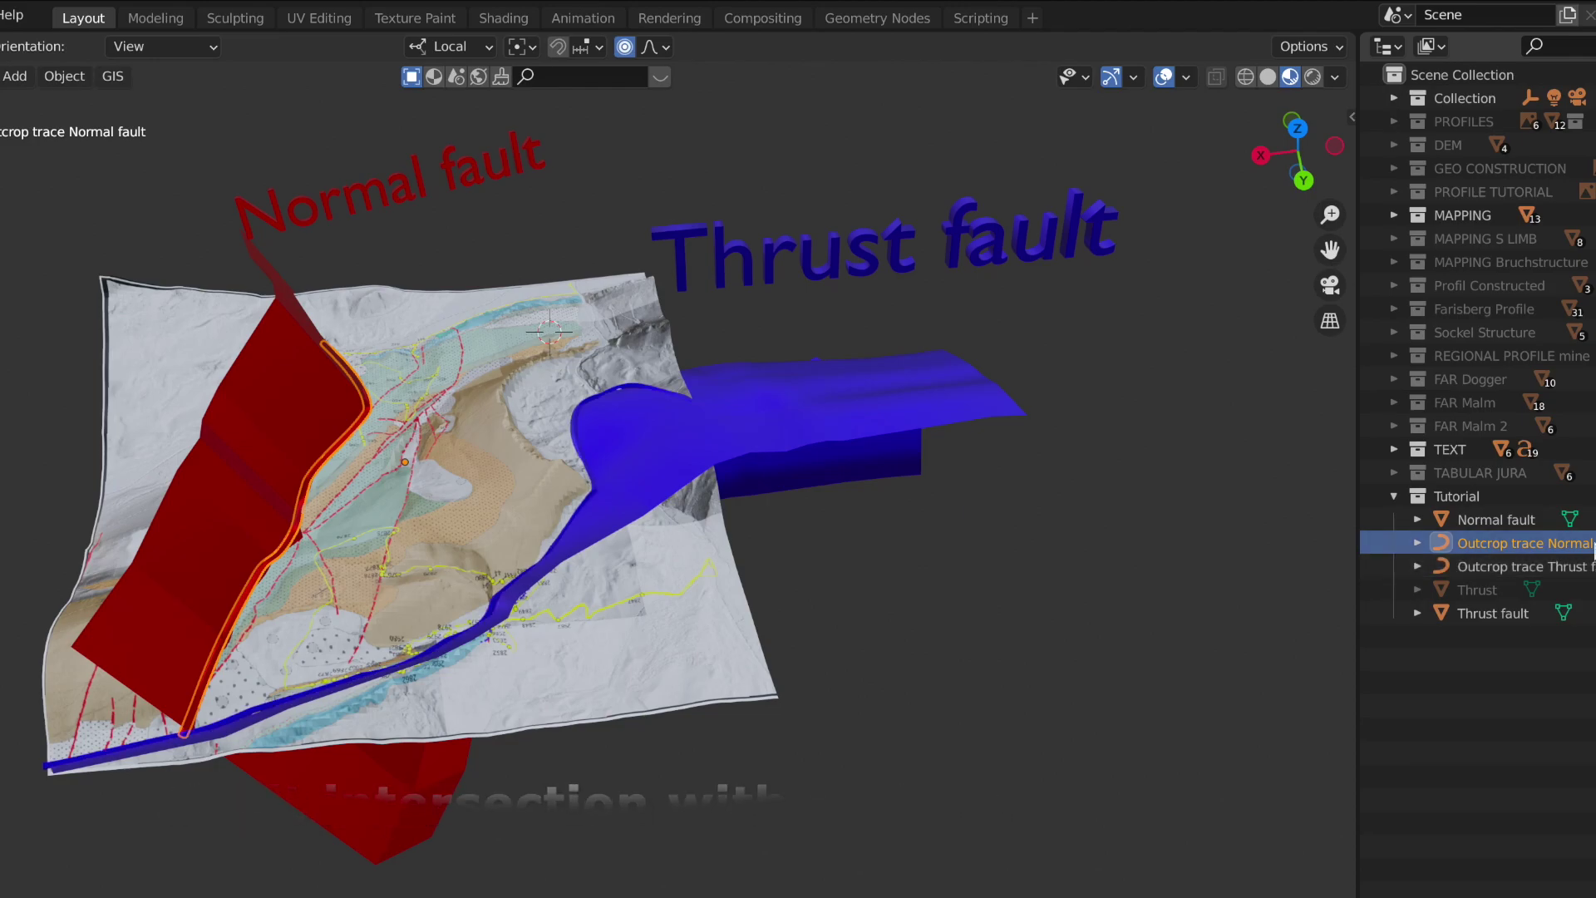
pyautogui.click(1592, 567)
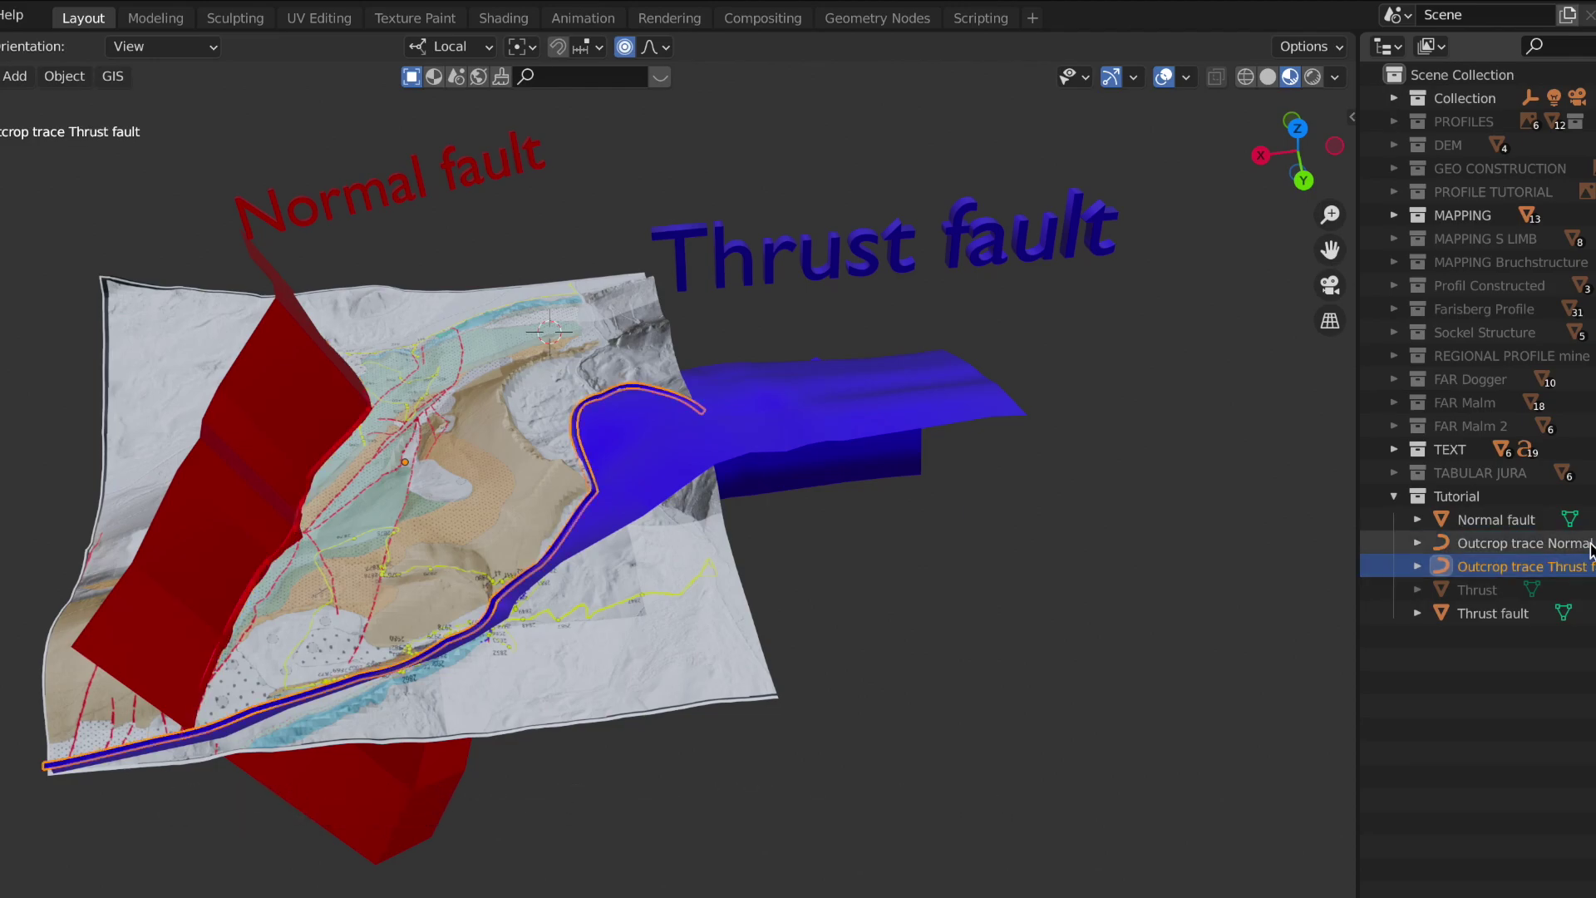
pyautogui.click(1592, 543)
pyautogui.click(1592, 568)
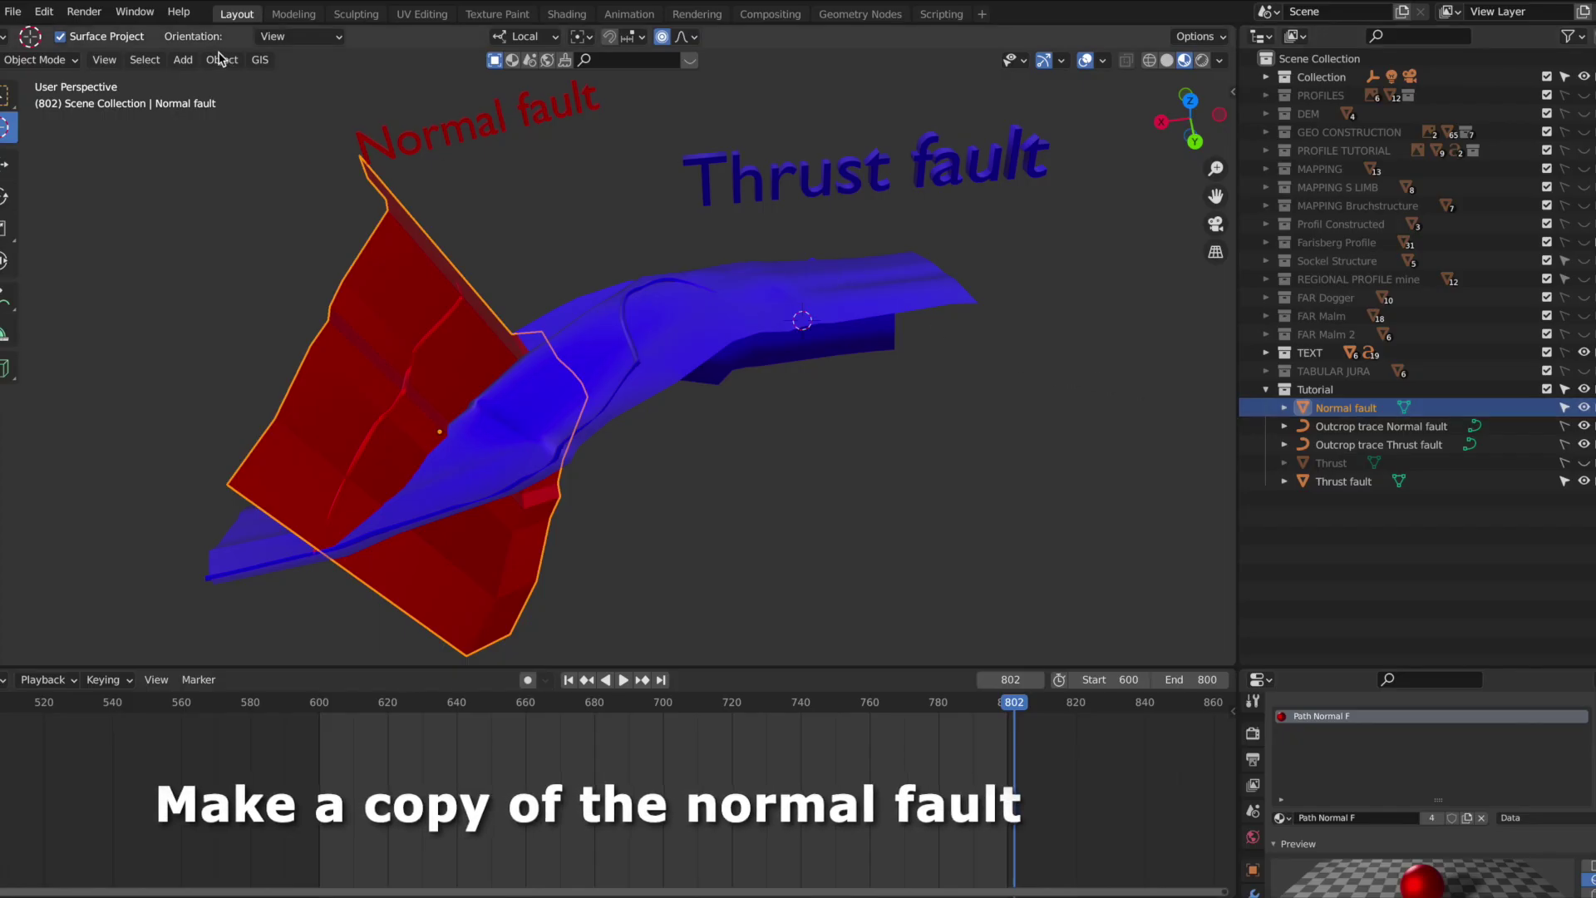
# - Duplicate the normal fault in place and hide the original
pyautogui.click(221, 60)
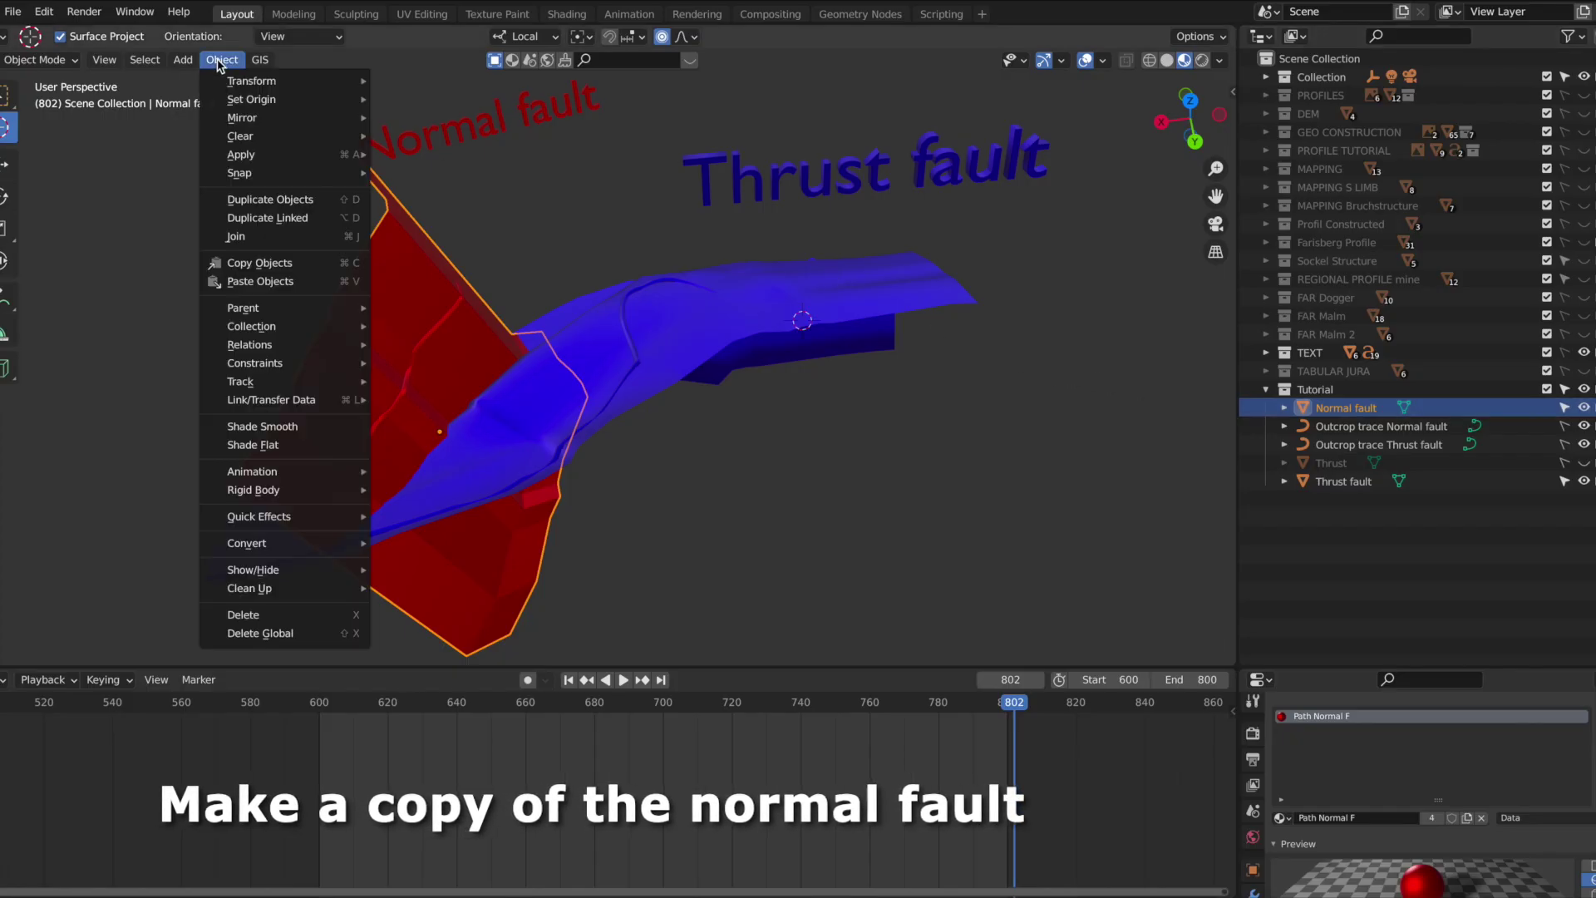
pyautogui.click(276, 196)
pyautogui.click(277, 197)
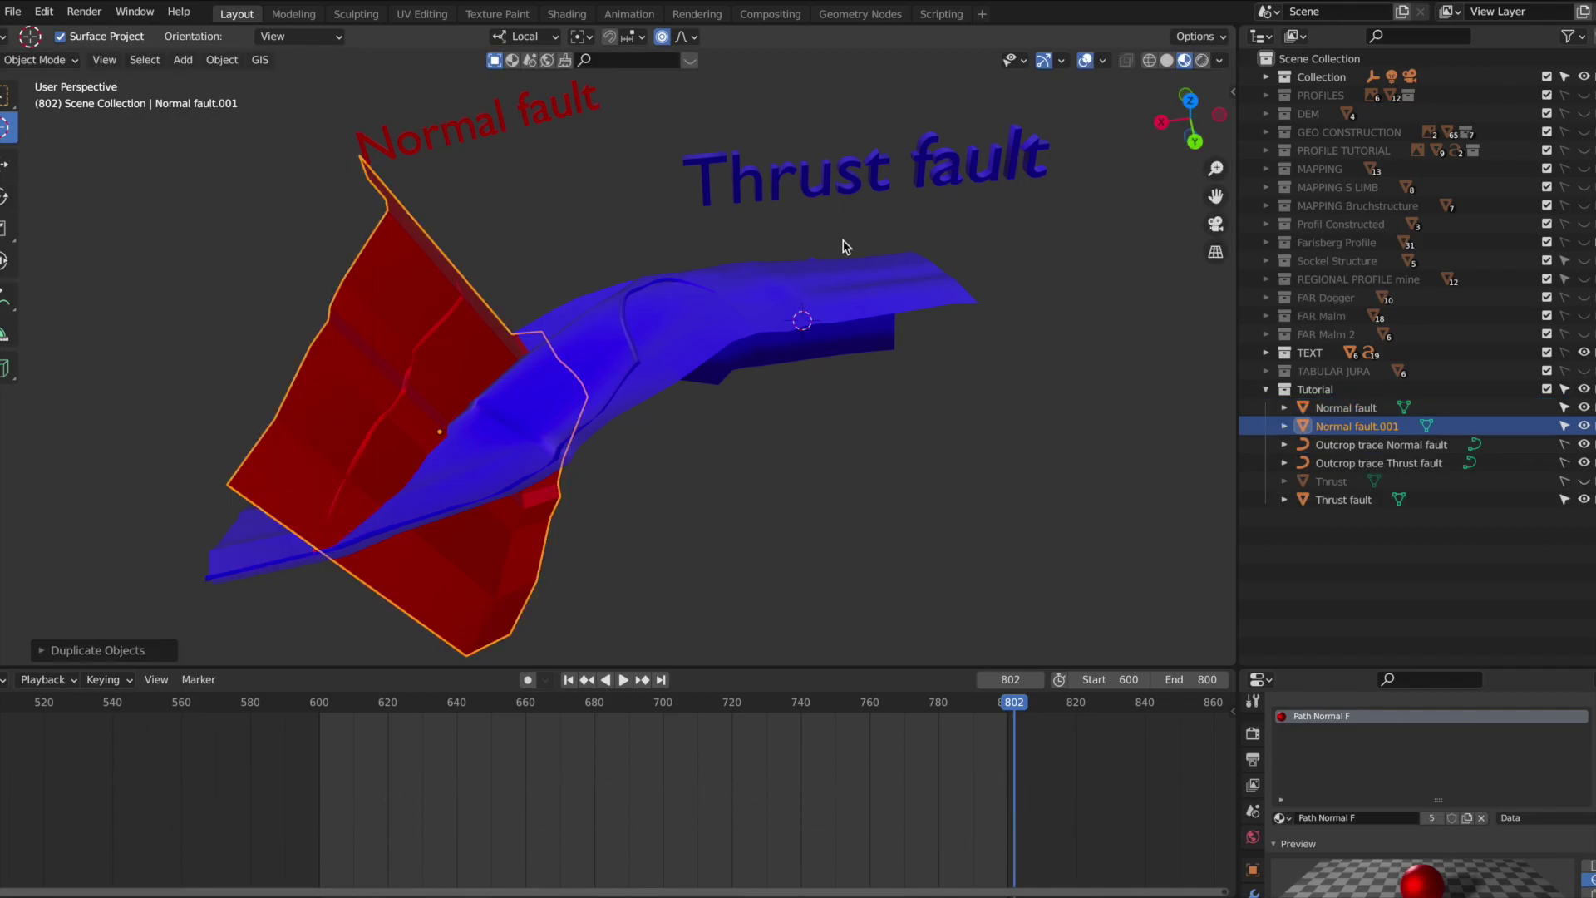
pyautogui.click(1585, 408)
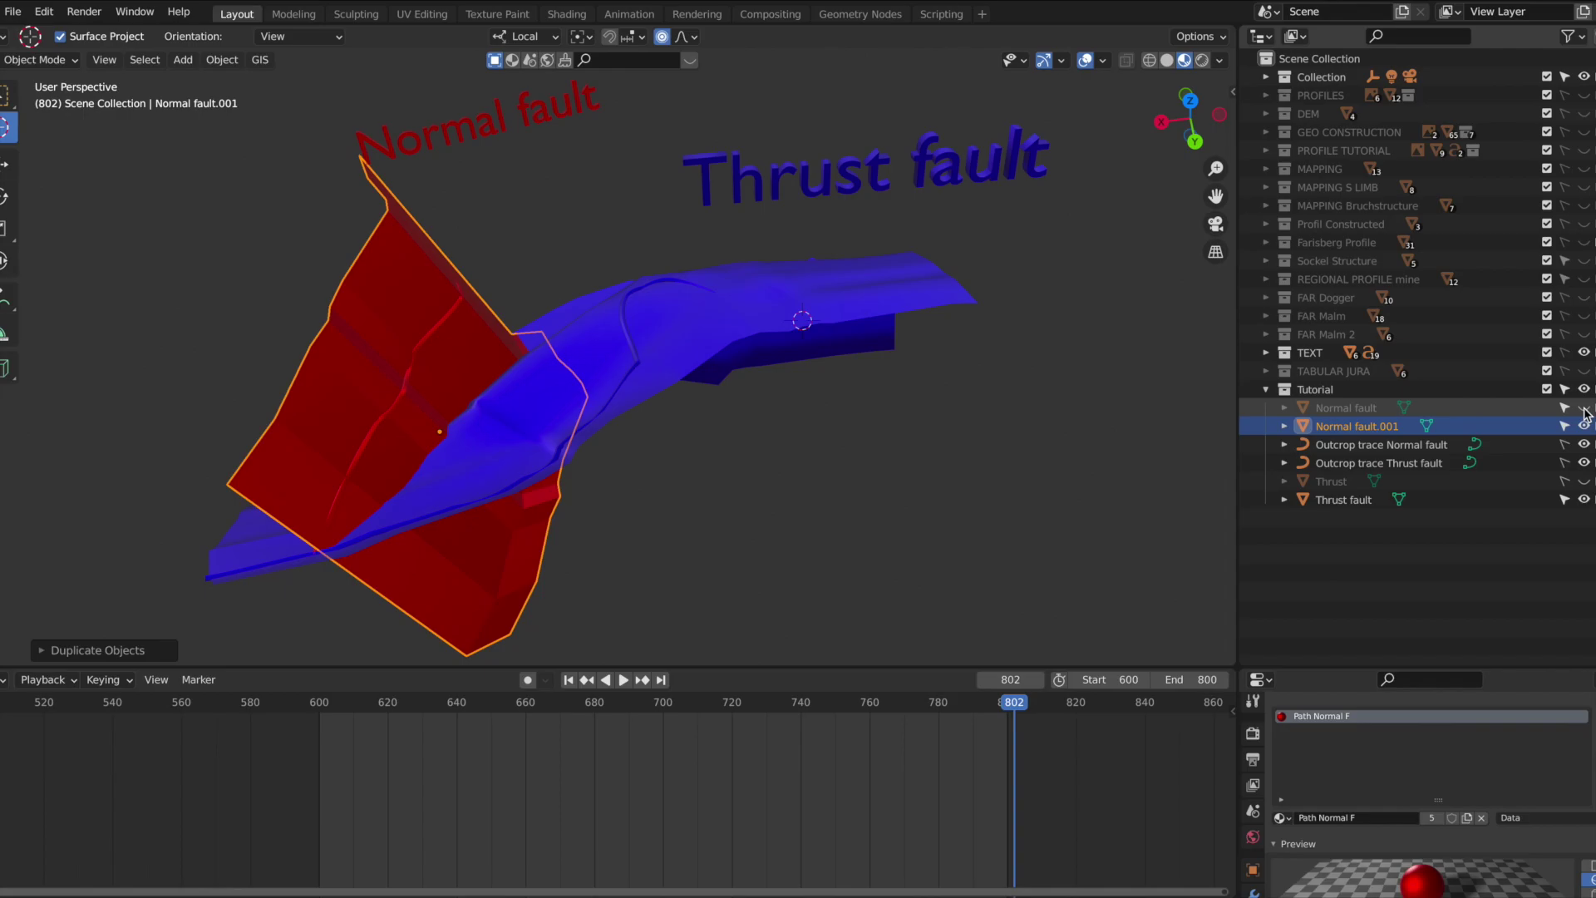
# - Duplicate the thrust fault in place and hide the original
pyautogui.click(1361, 504)
pyautogui.click(222, 60)
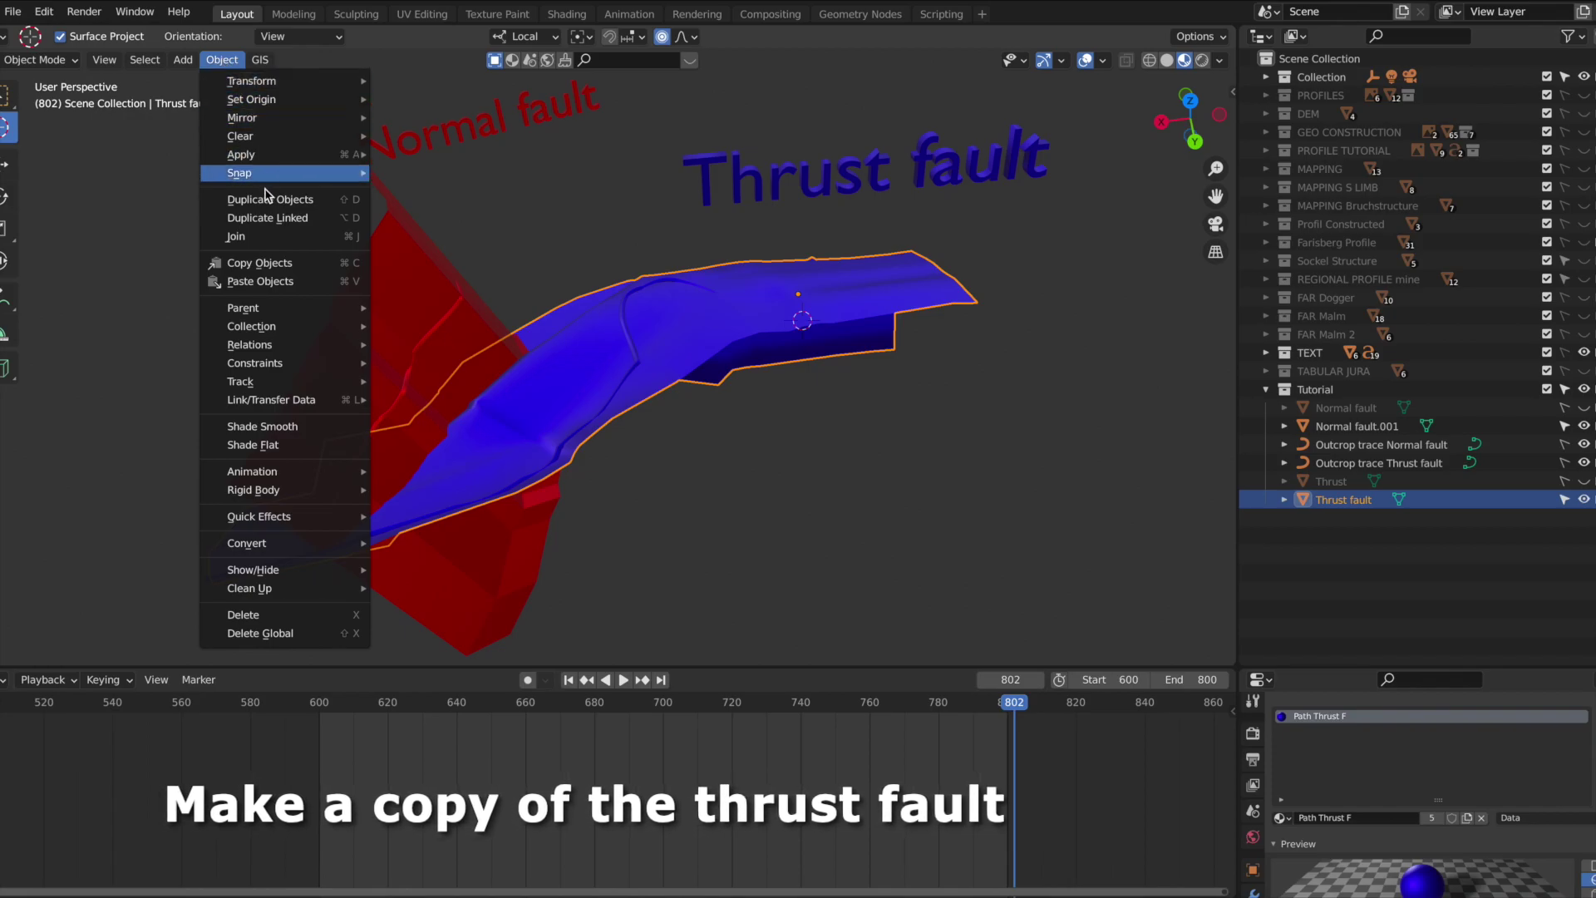
pyautogui.click(269, 201)
pyautogui.click(270, 206)
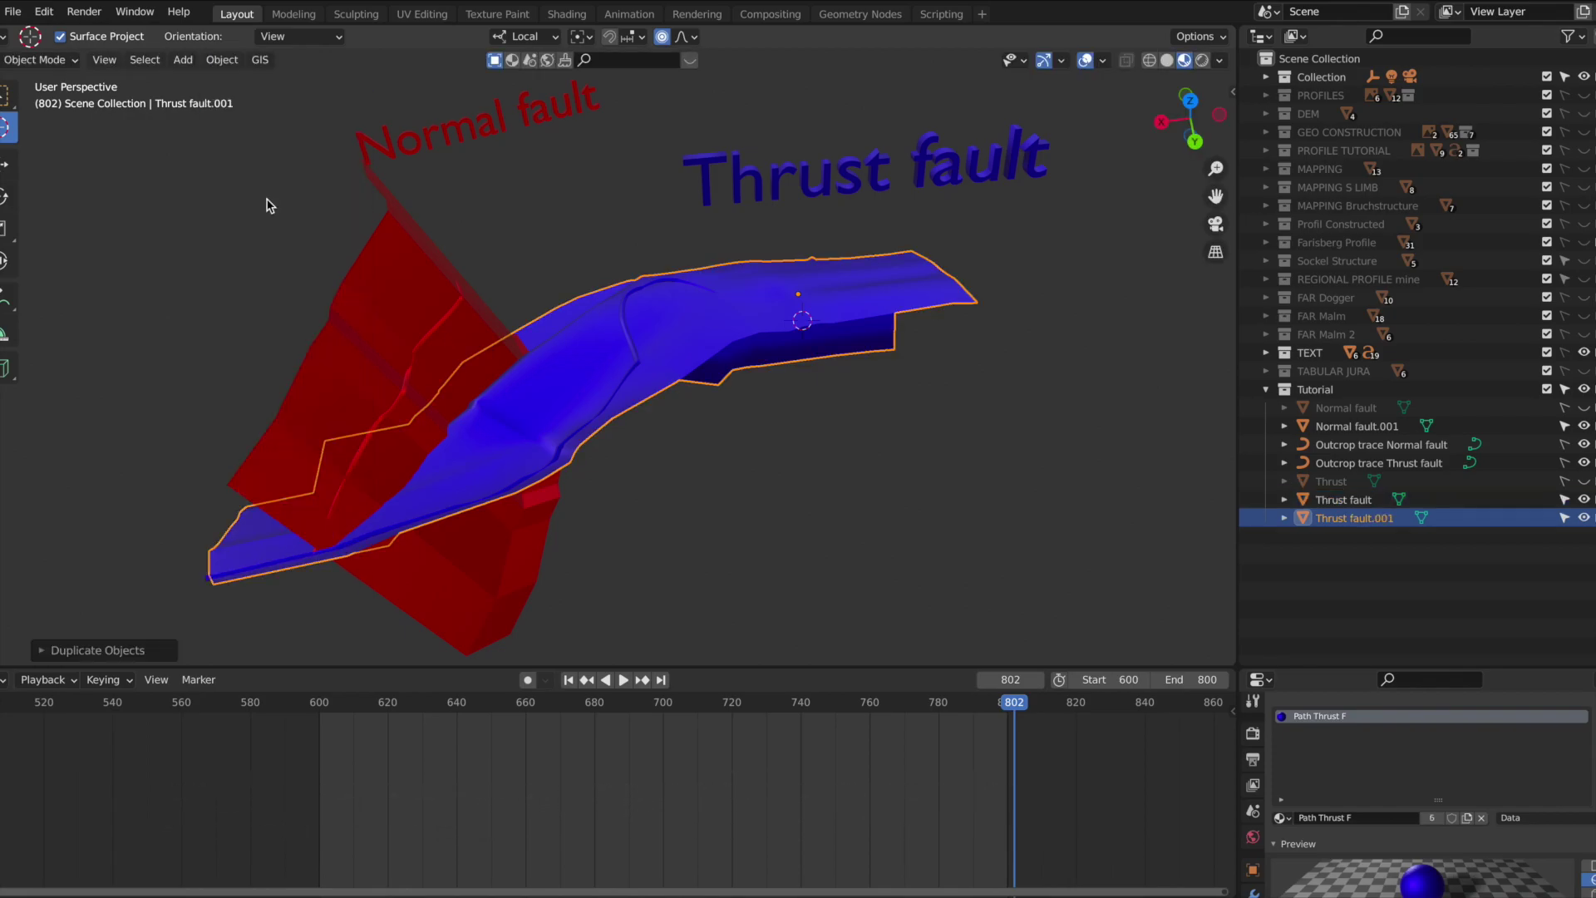
pyautogui.click(1583, 500)
pyautogui.click(1566, 500)
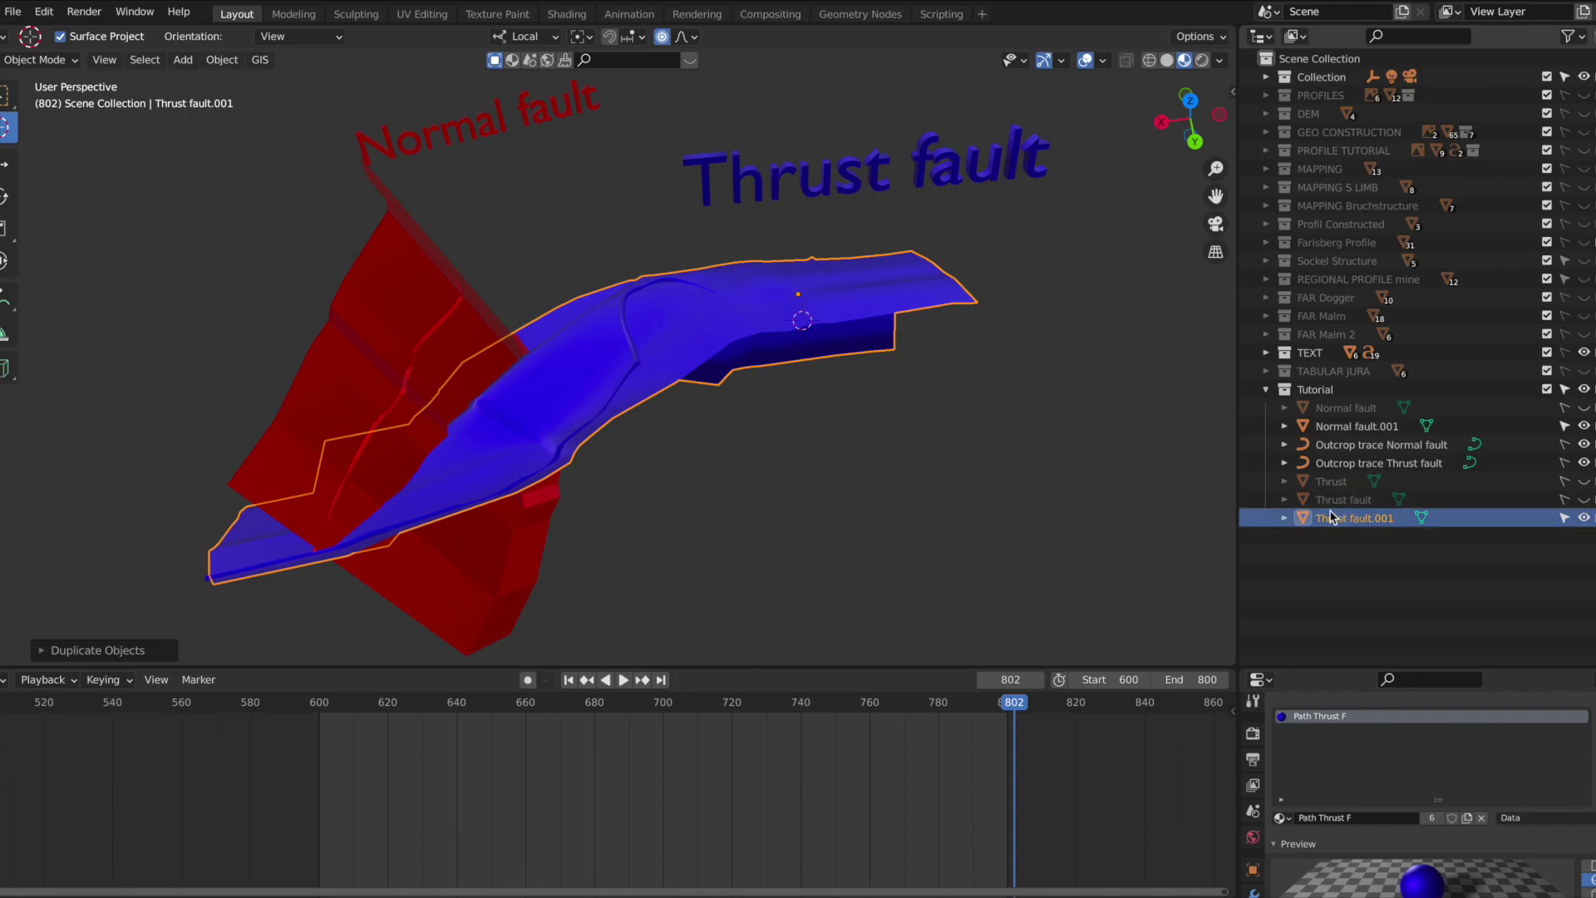
pyautogui.keyDown('shift'); pyautogui.rightClick(379, 325); pyautogui.keyUp('shift')
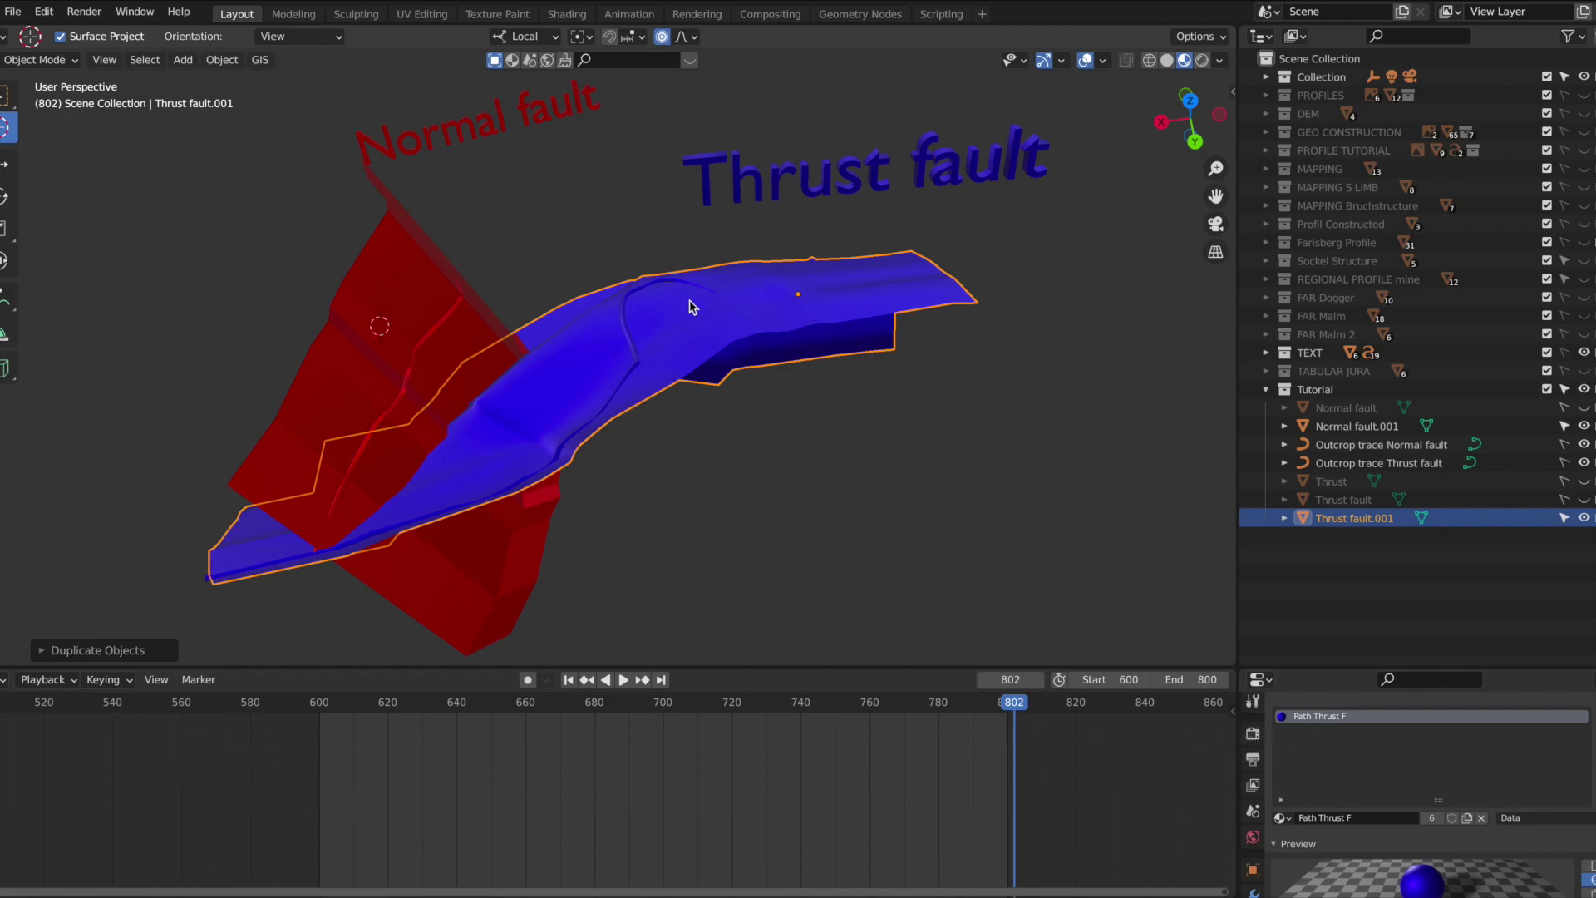
# - Add a Boolean modifier to the copy of the normal fault
pyautogui.click(1352, 427)
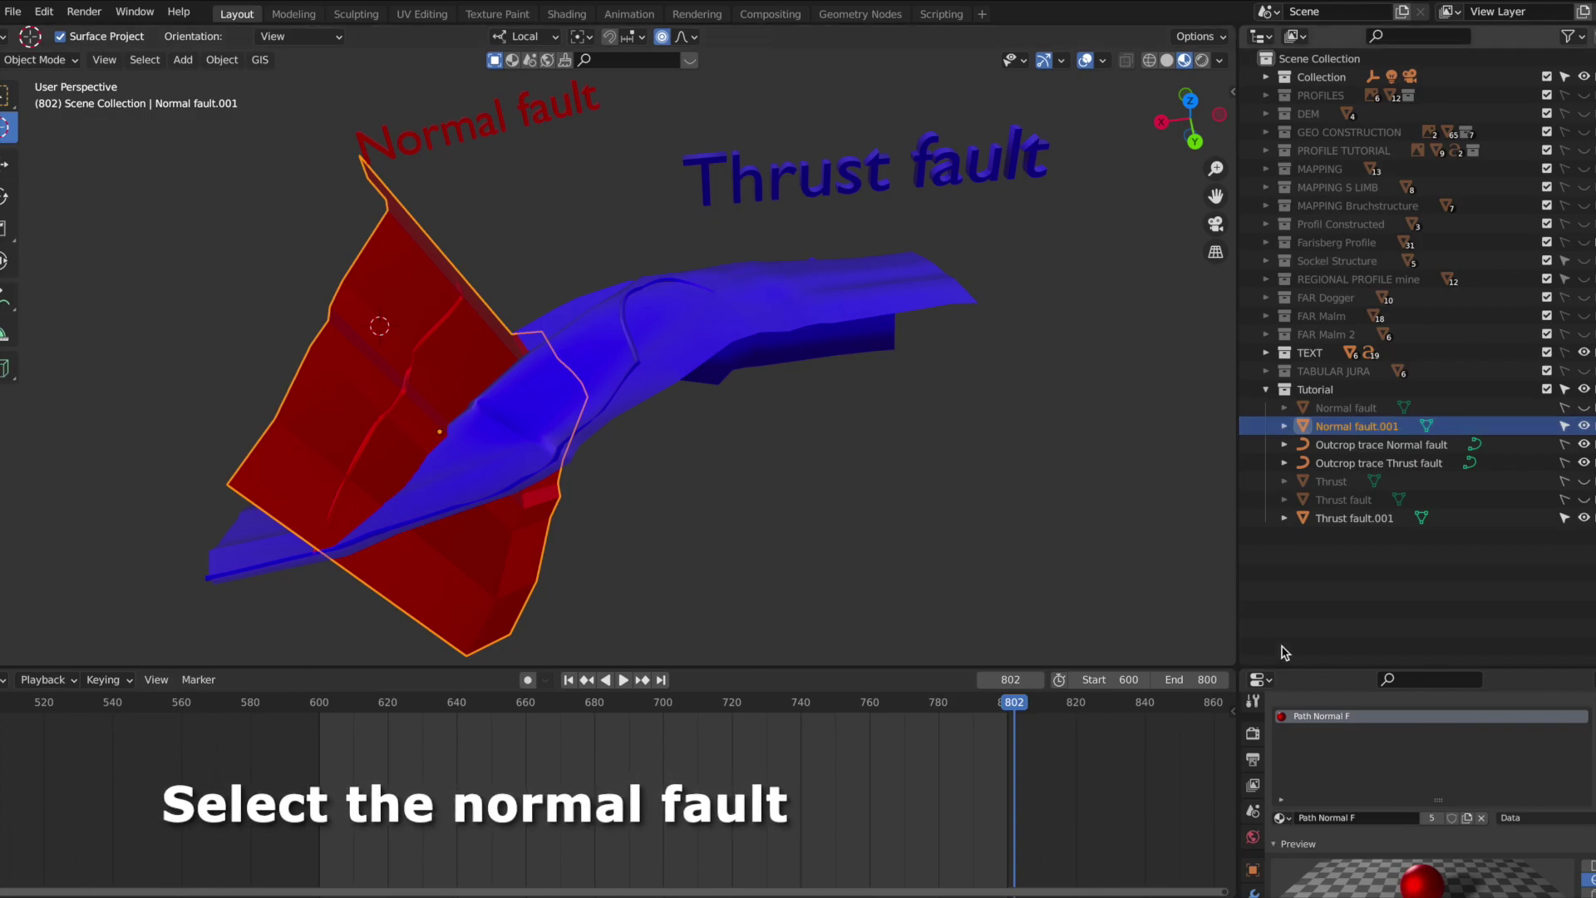
pyautogui.click(1256, 894)
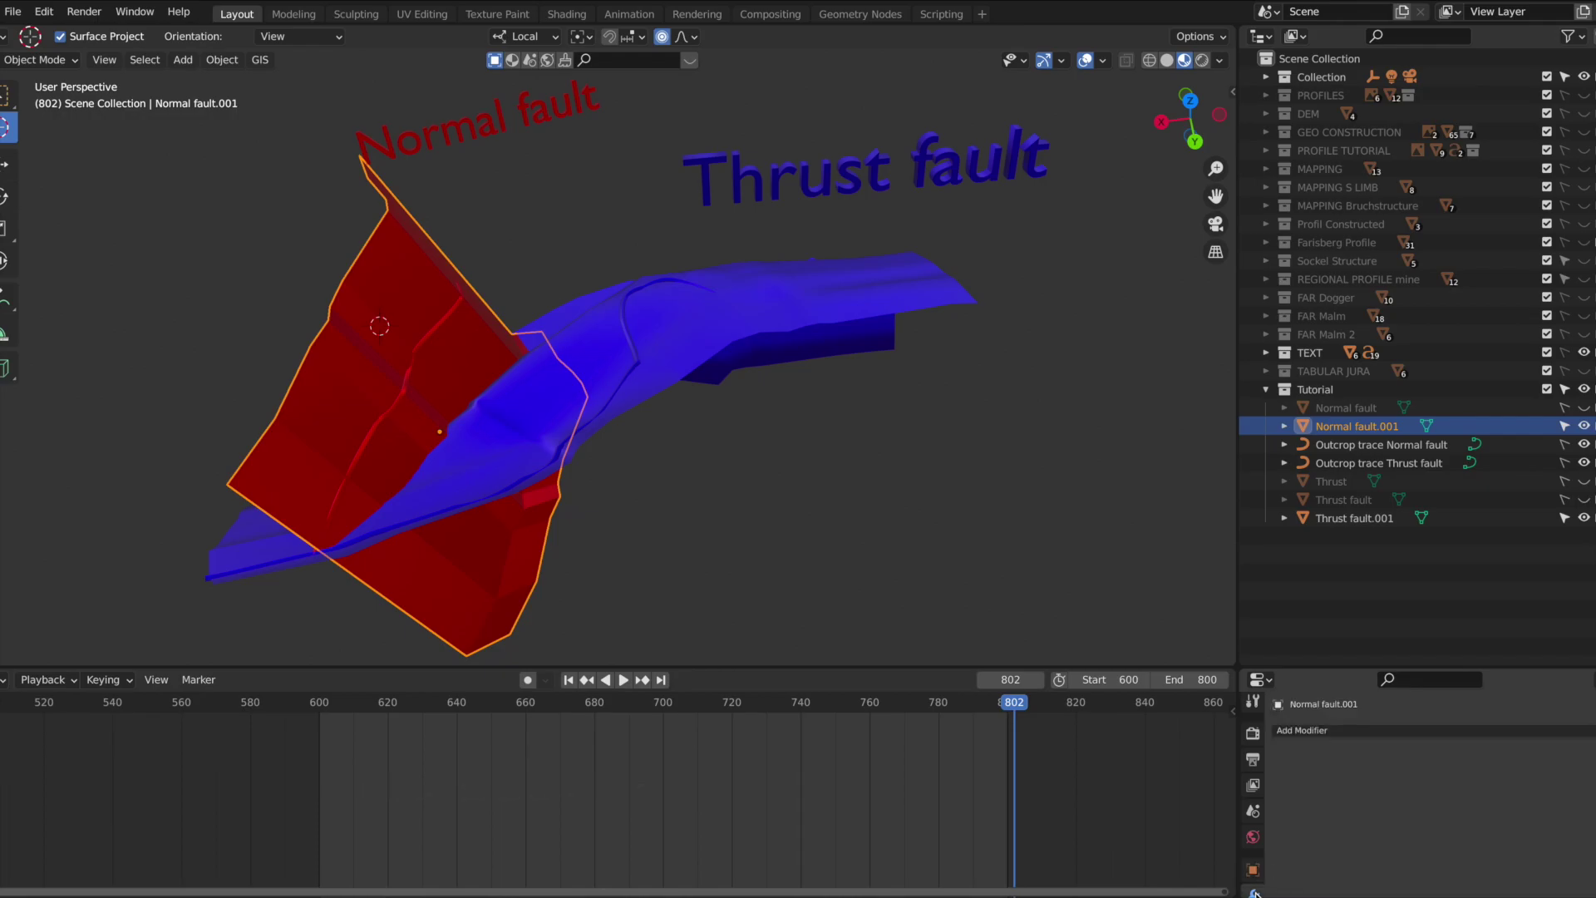
pyautogui.click(1350, 732)
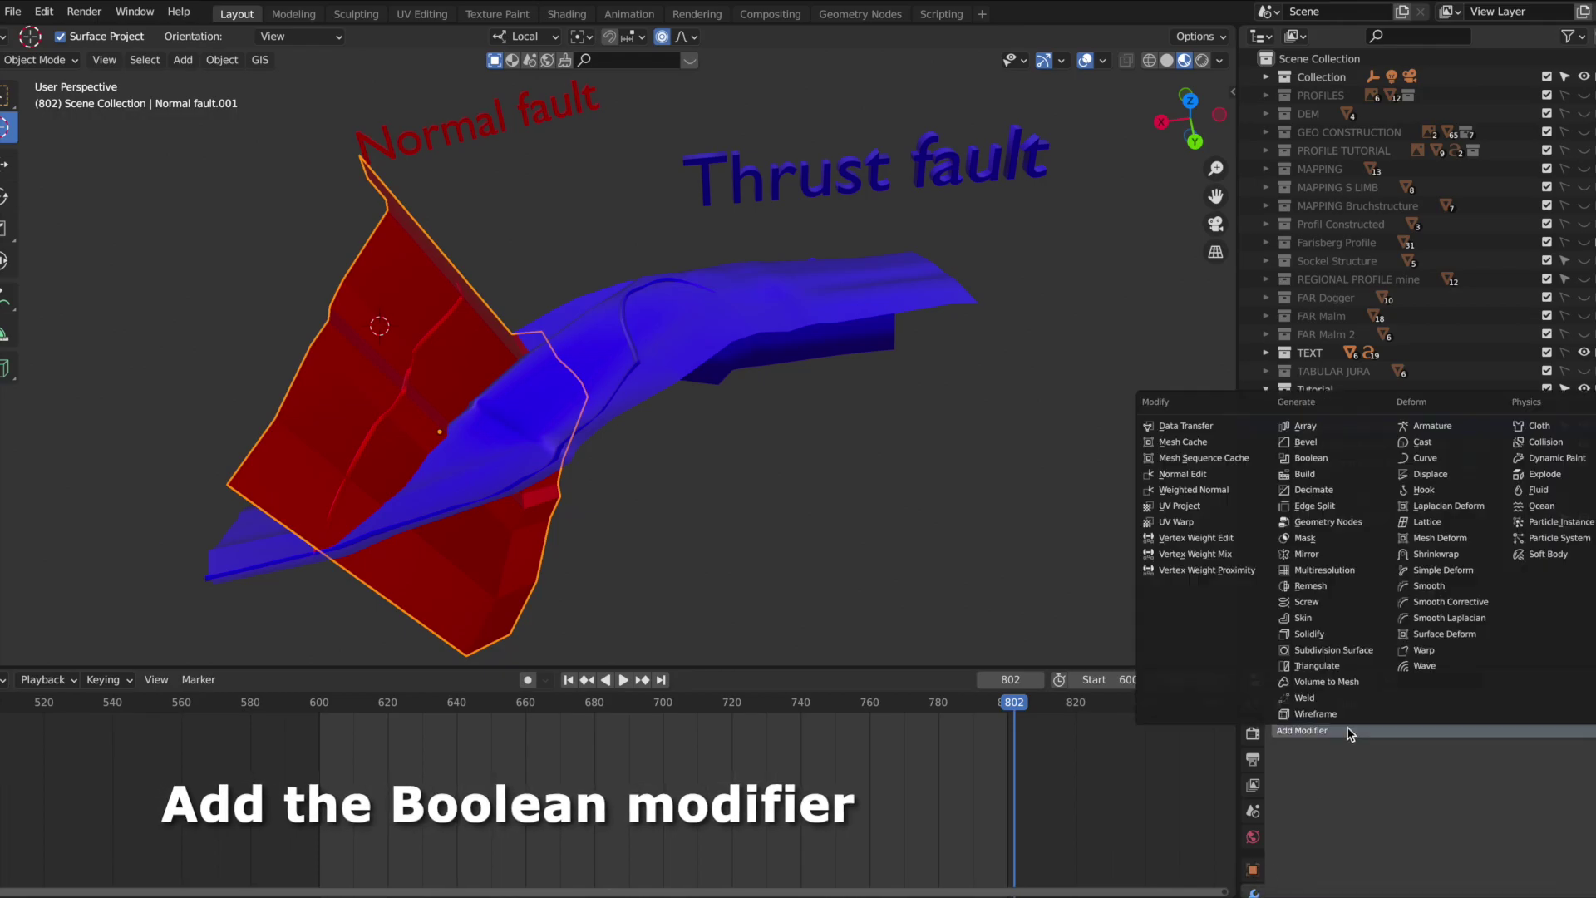
pyautogui.click(1327, 463)
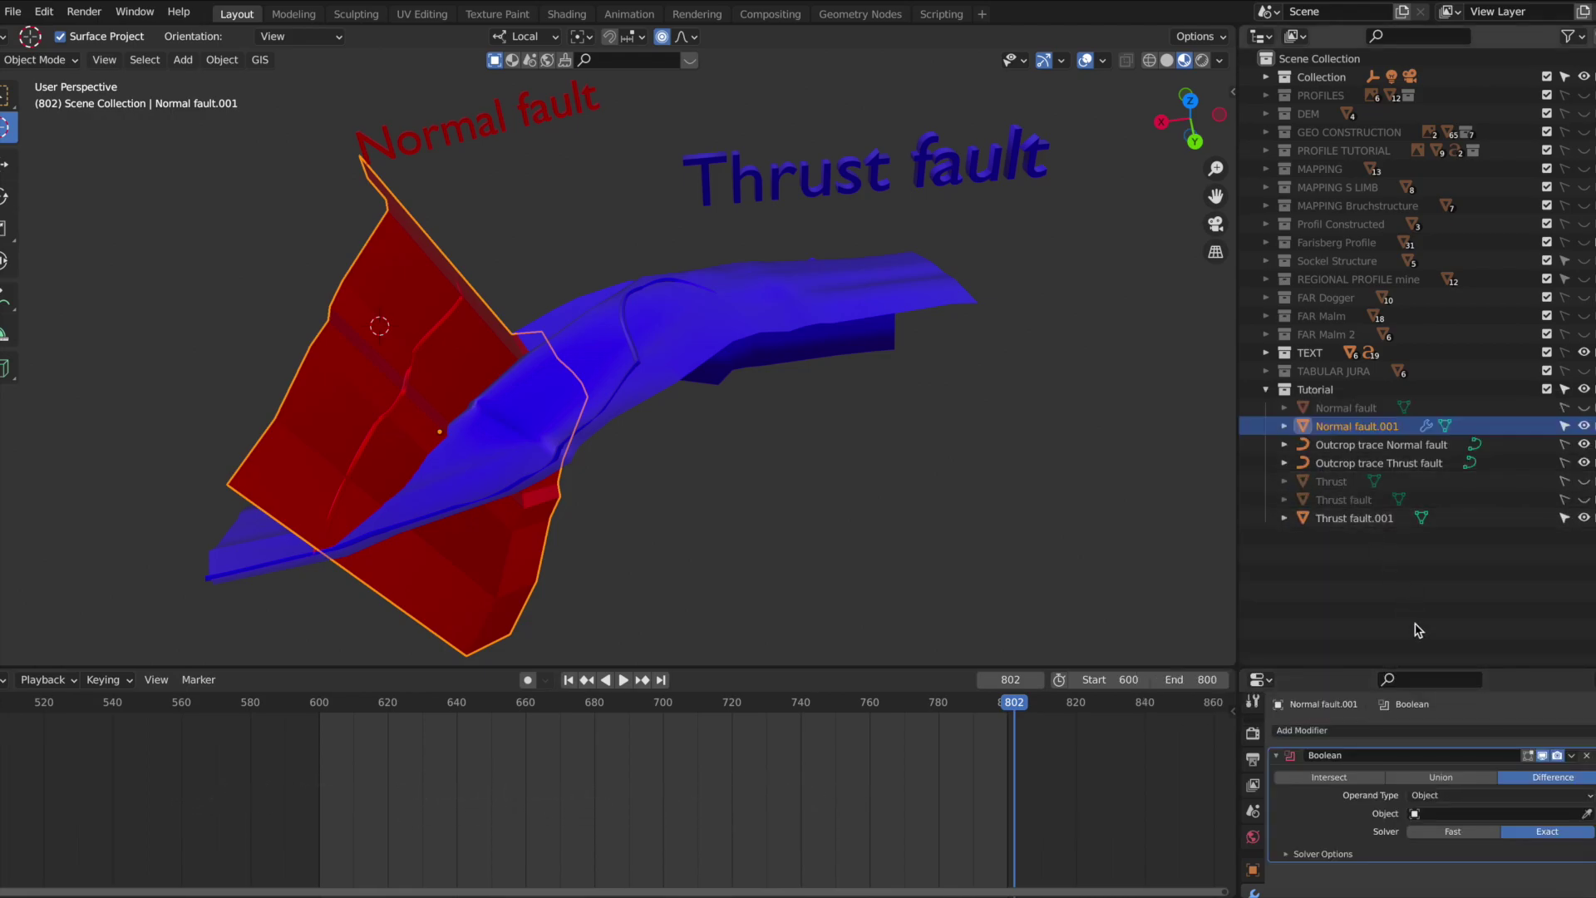
# - Choose Thrust fault as the Boolean Difference object to cut the normal fault copy along their intersection
pyautogui.click(1447, 816)
pyautogui.write('thru')
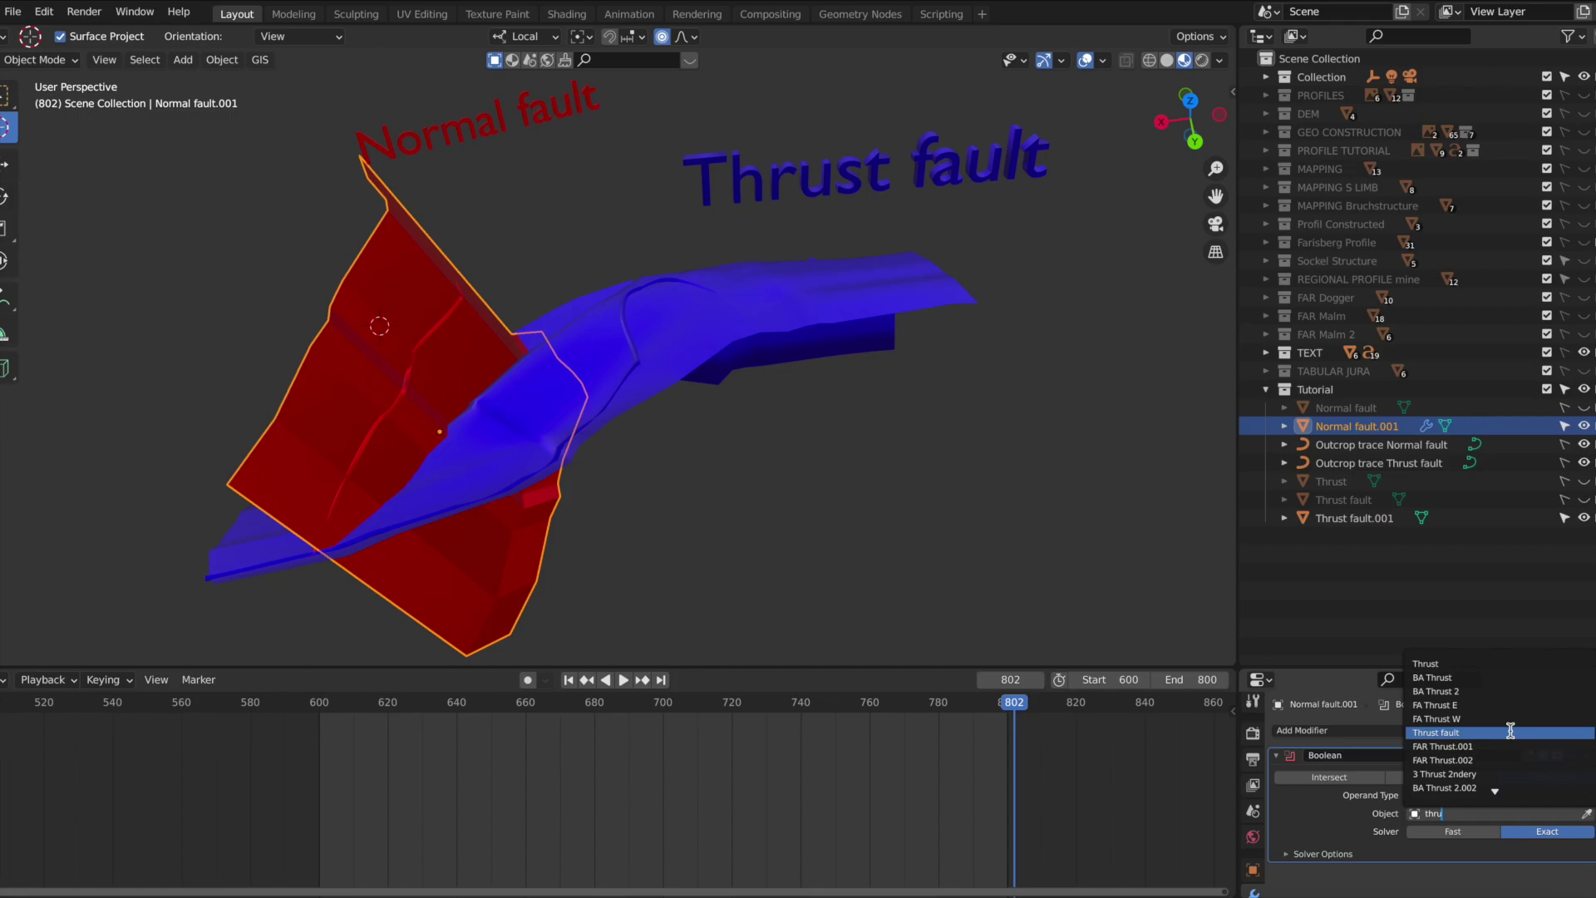
pyautogui.click(1510, 732)
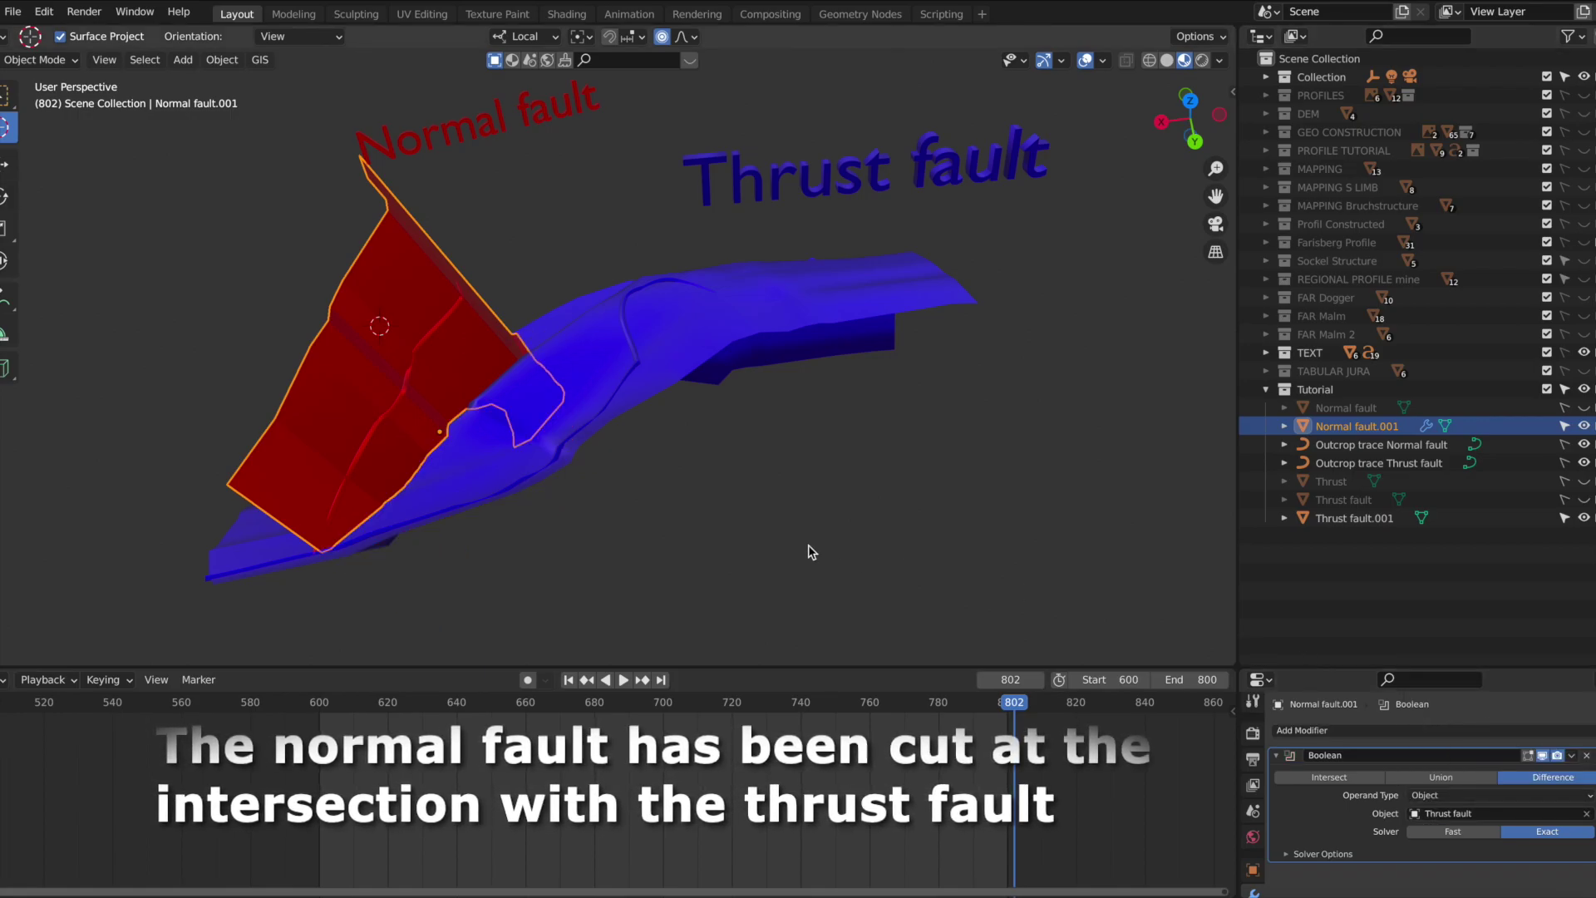
pyautogui.moveTo(802, 497); pyautogui.dragTo(798, 499, button='middle')
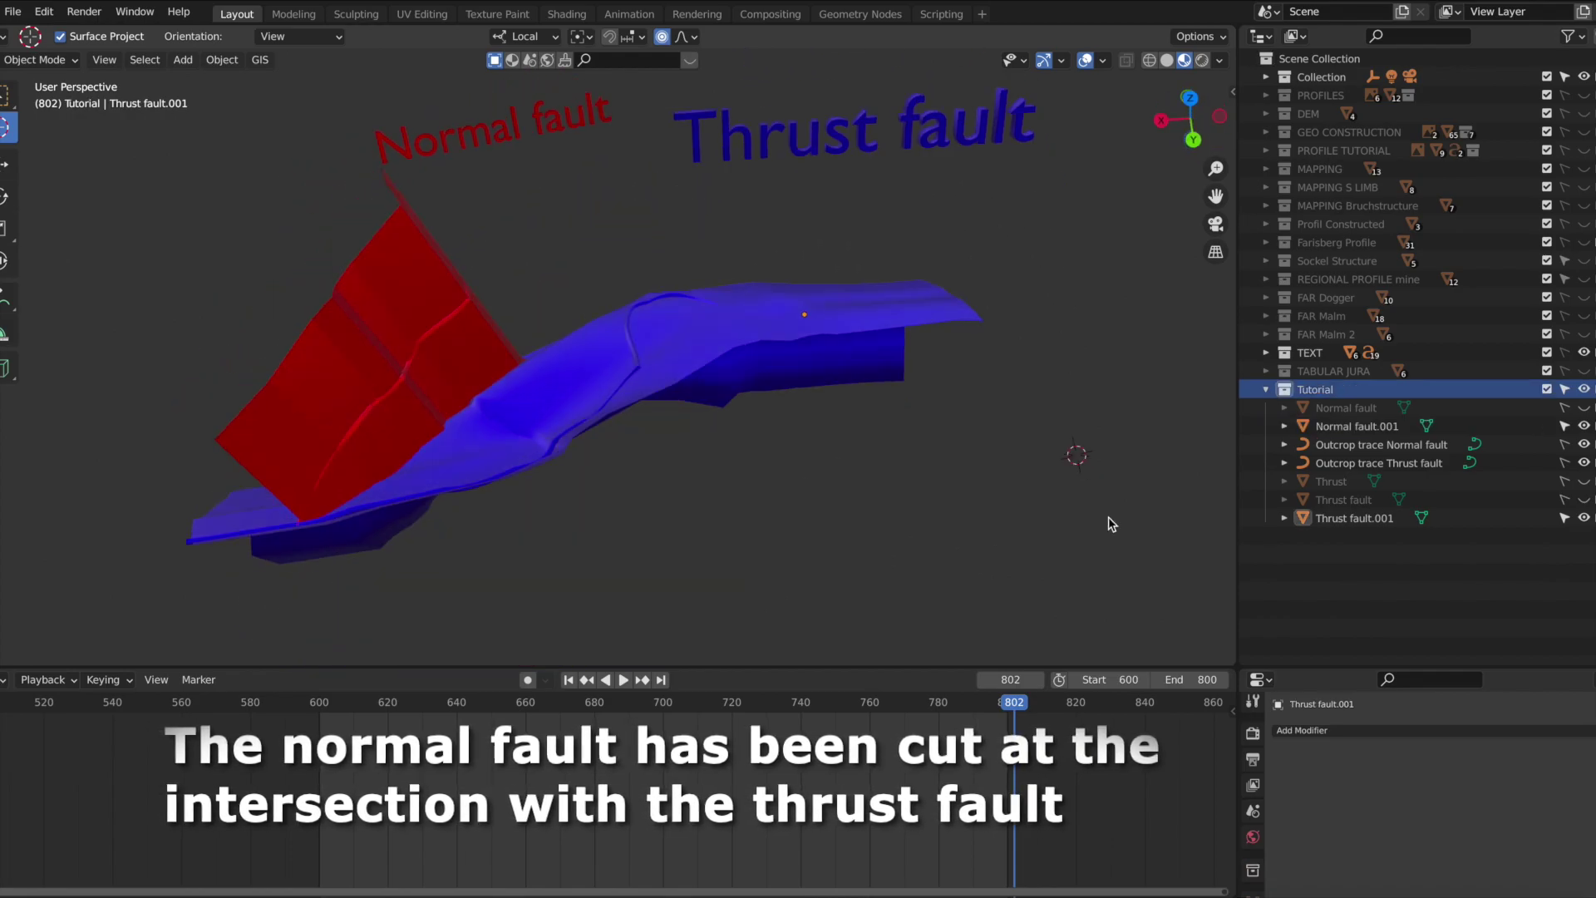
pyautogui.moveTo(1108, 524); pyautogui.dragTo(1112, 523, button='middle')
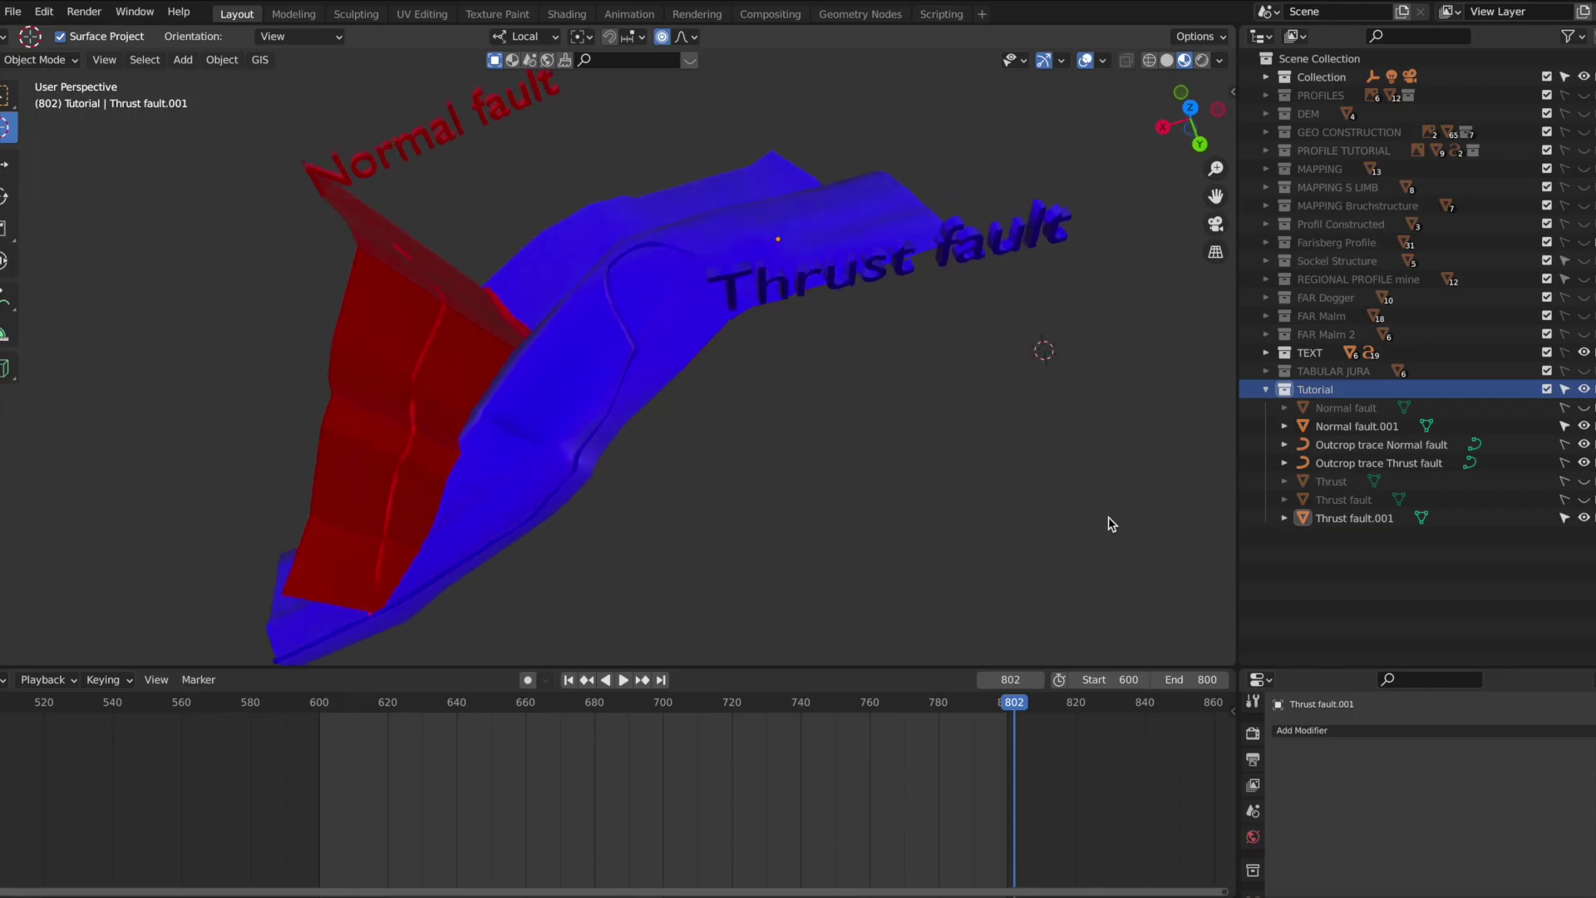